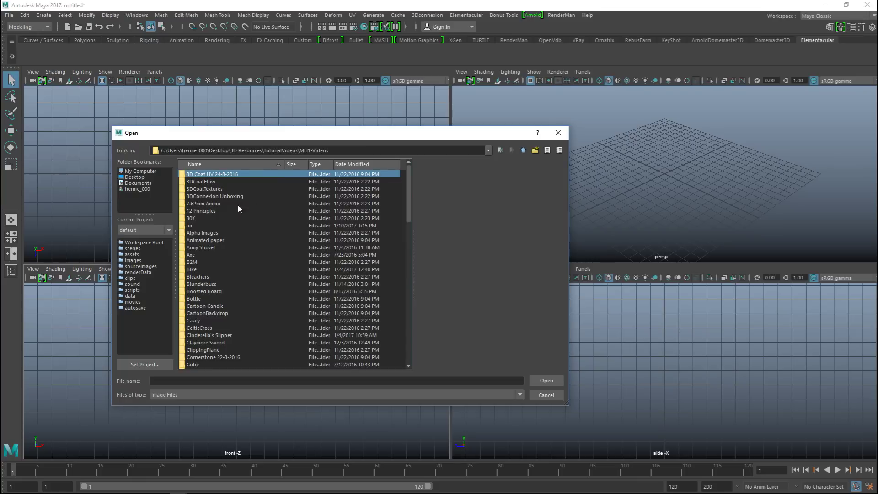
Step: Load images.png from the Bike folder as the reference image plane
double_click(193, 271)
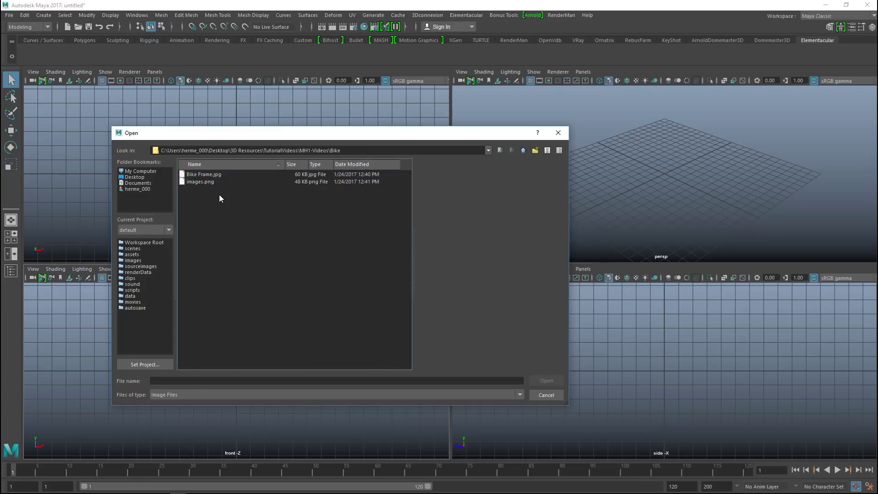
click(201, 181)
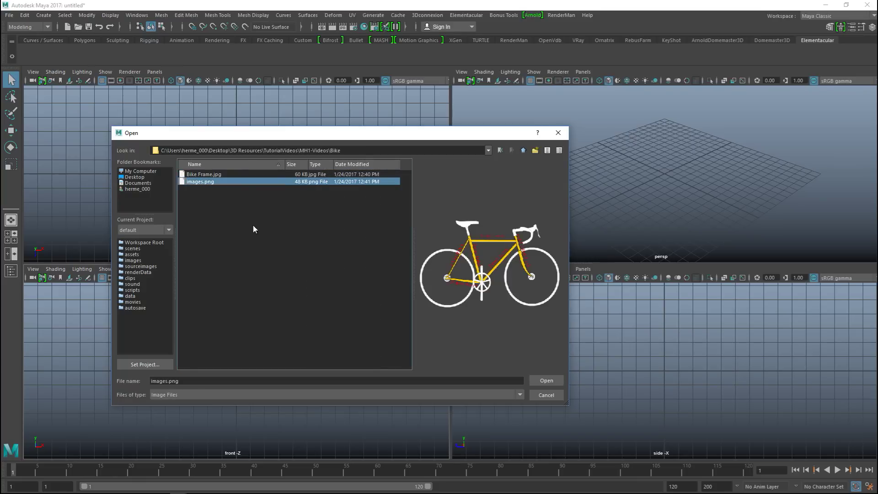
click(545, 380)
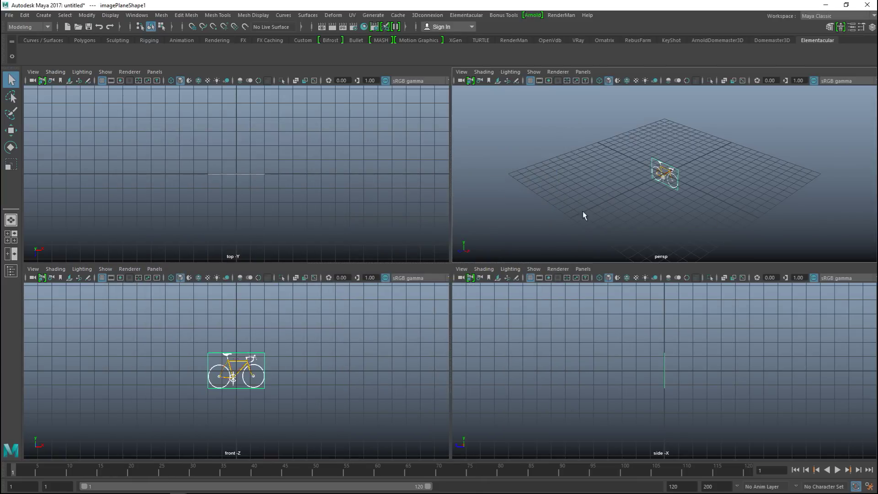
Step: Scale the bicycle image plane up uniformly in the perspective view until it spans most of the grid
key(space)
scroll(476, 292, up, 10)
alt+drag(378, 325, 471, 331)
scroll(475, 333, down, 10)
key(r)
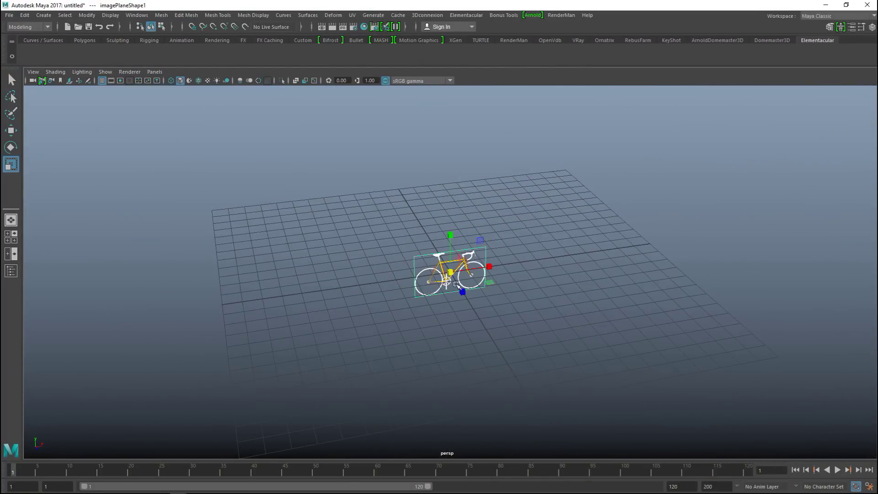
drag(451, 273, 768, 229)
alt+right_drag(609, 266, 438, 320)
alt+drag(502, 393, 478, 370)
alt+middle_drag(474, 366, 530, 390)
scroll(451, 397, up, 4)
mouse_move(521, 389)
alt+mouse_down()
mouse_move(511, 378)
mouse_move(523, 379)
alt+mouse_up()
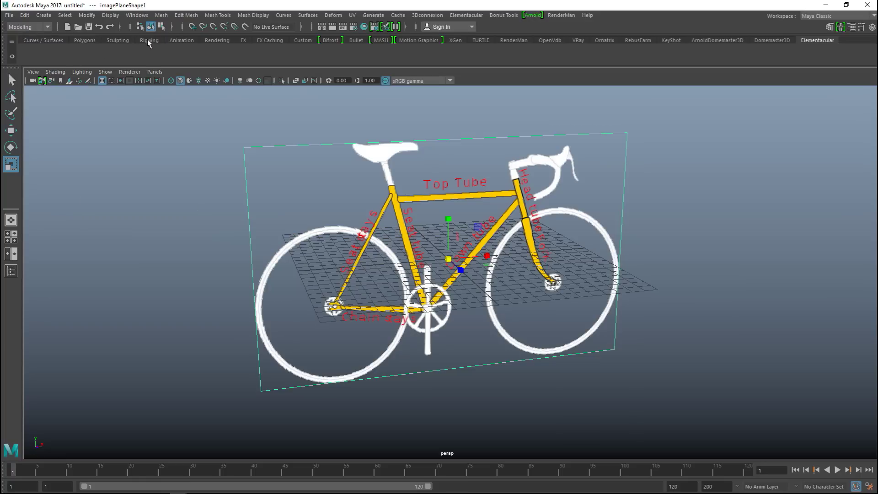
Step: Create a polygon cube at the origin
click(84, 40)
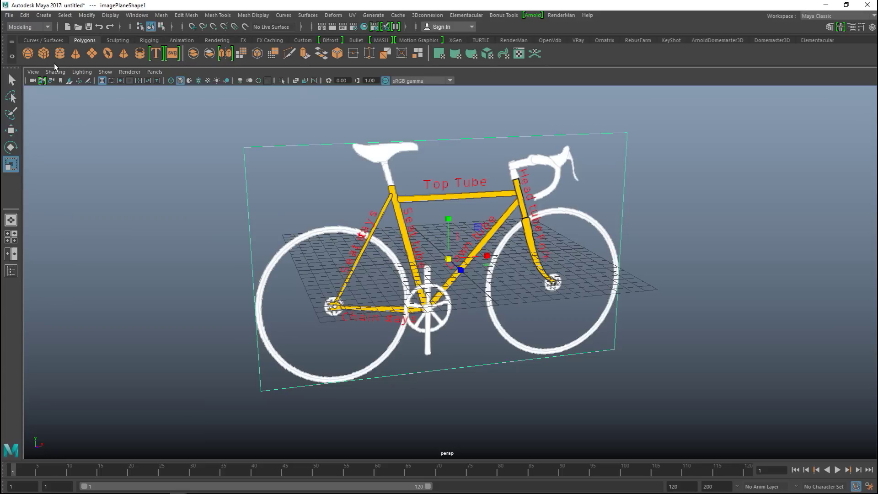
click(44, 54)
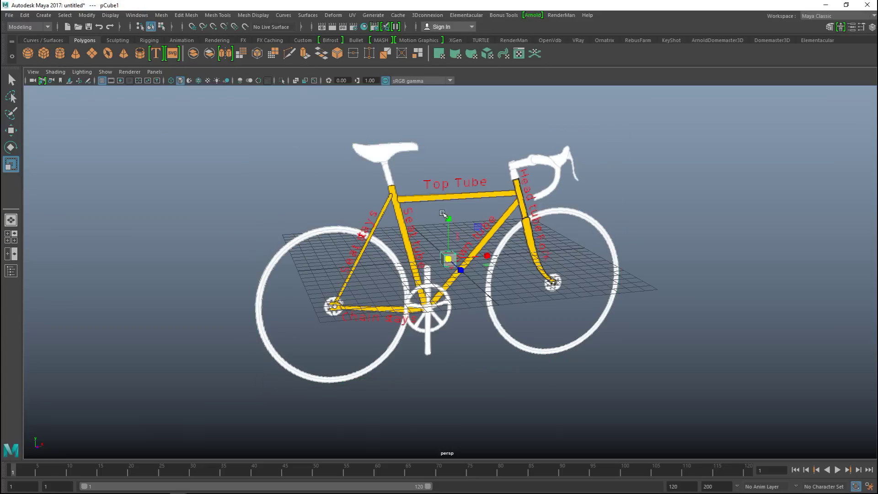
scroll(456, 227, down, 3)
alt+drag(464, 254, 442, 259)
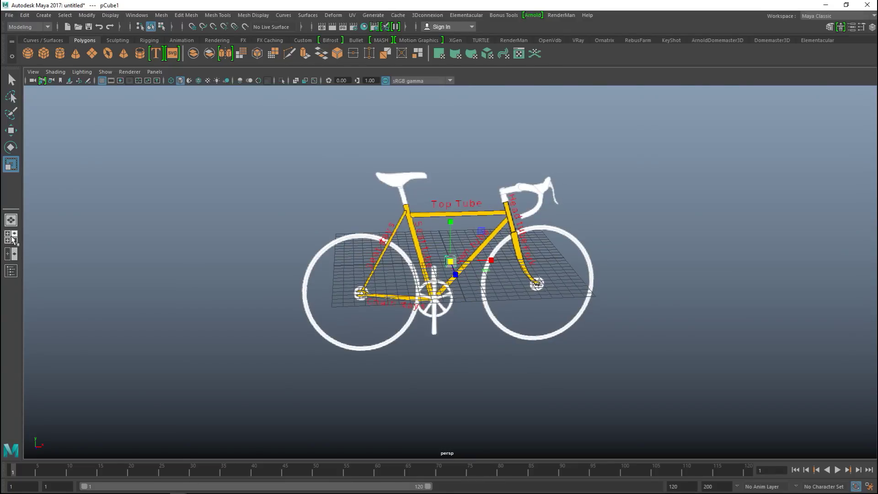
Step: Move the cube onto the crank hub in the front view and turn on X-ray shading there
click(11, 237)
key(space)
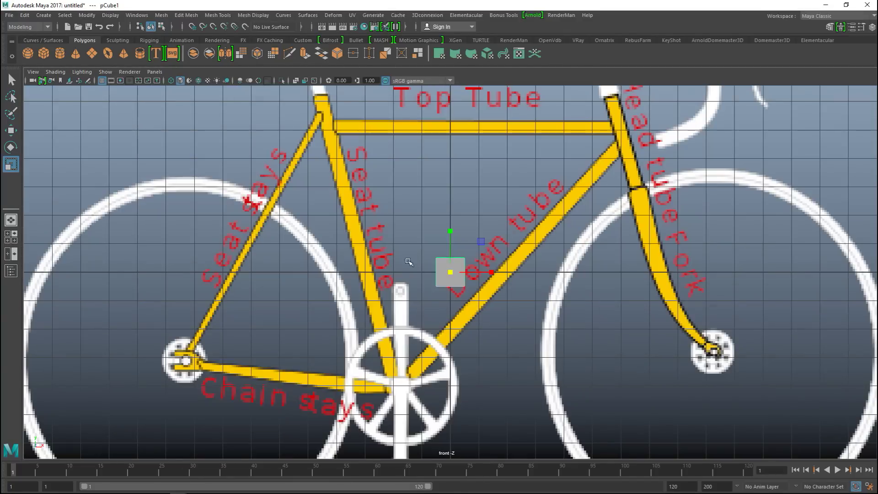
key(w)
drag(457, 231, 470, 343)
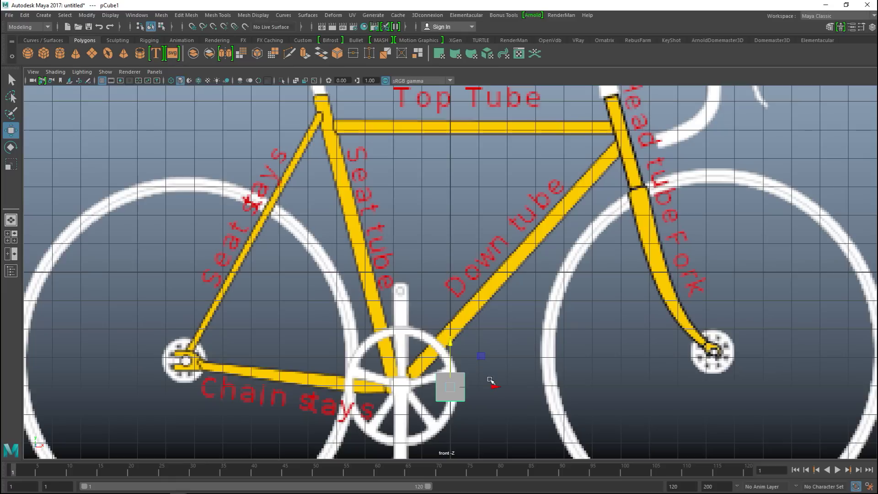
drag(495, 386, 452, 387)
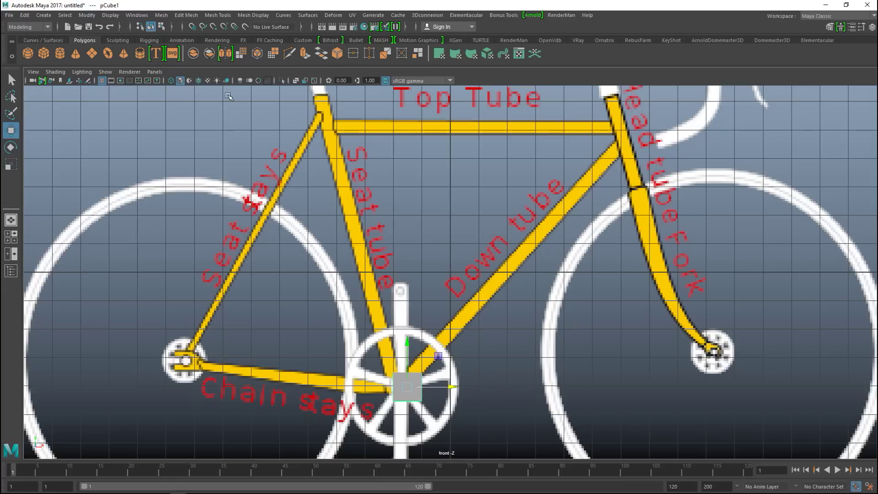
click(295, 80)
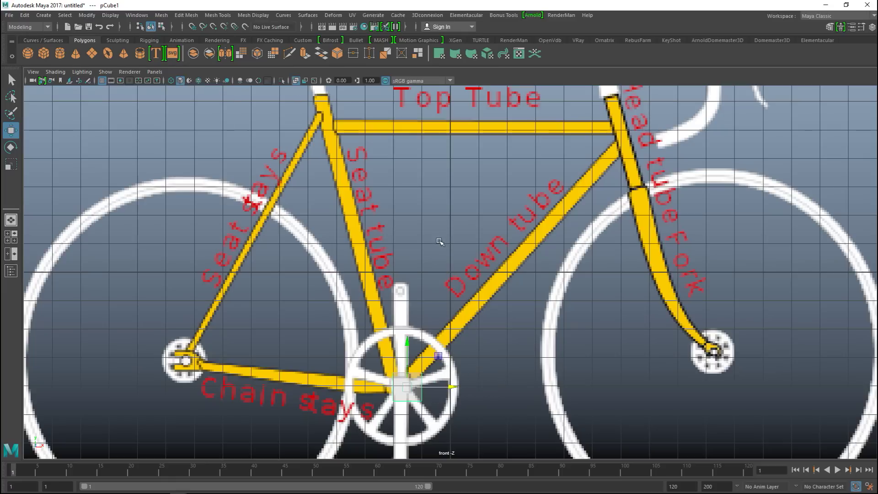
Step: Fine-tune the cube's position over the crank hub and rotate it about 45 degrees into a diamond in the front view
key(f)
scroll(414, 243, down, 12)
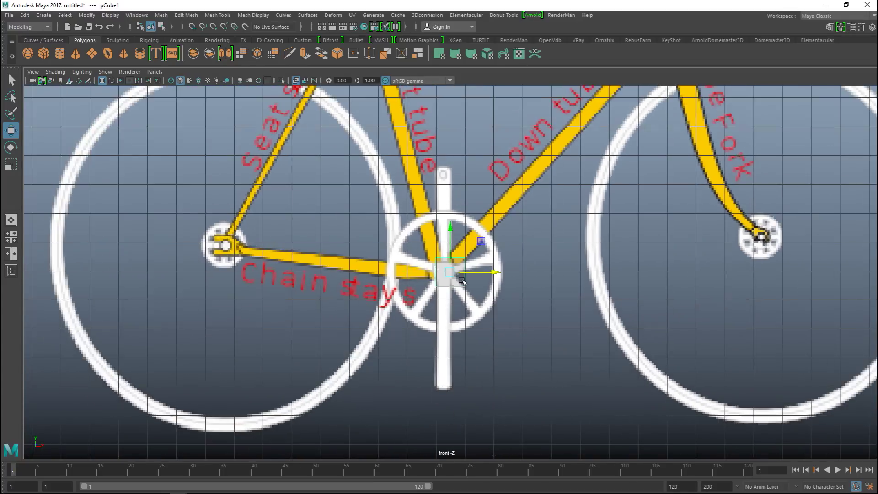
scroll(482, 298, up, 4)
scroll(483, 298, up, 2)
drag(495, 273, 476, 281)
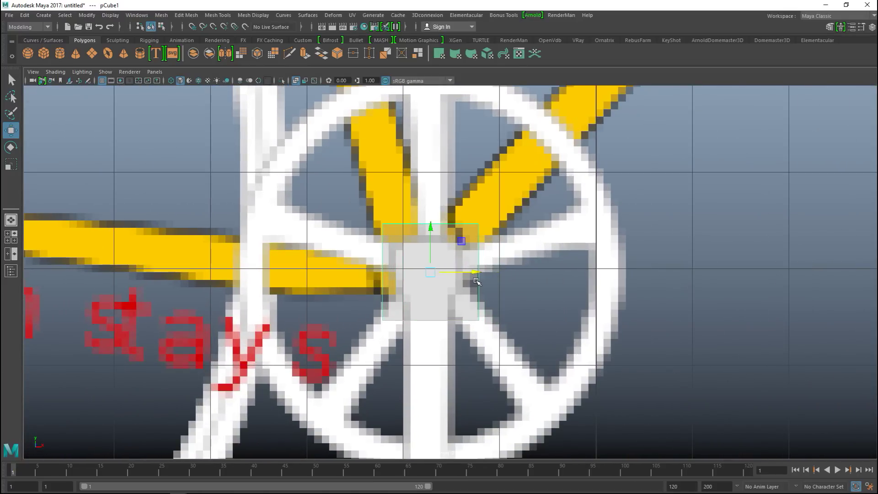
drag(430, 228, 431, 221)
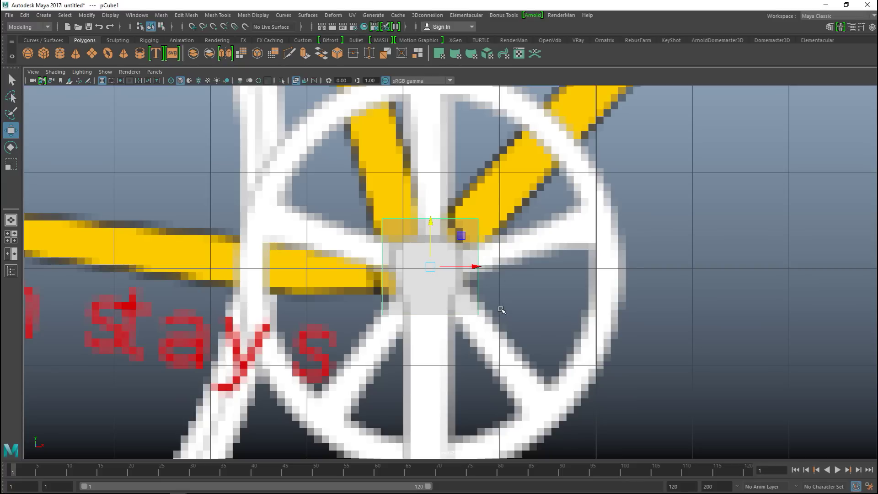
key(e)
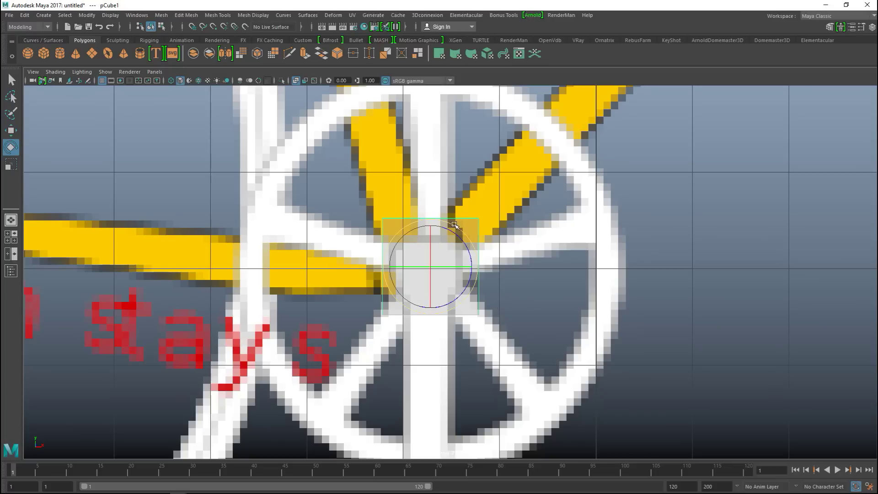
drag(454, 226, 478, 252)
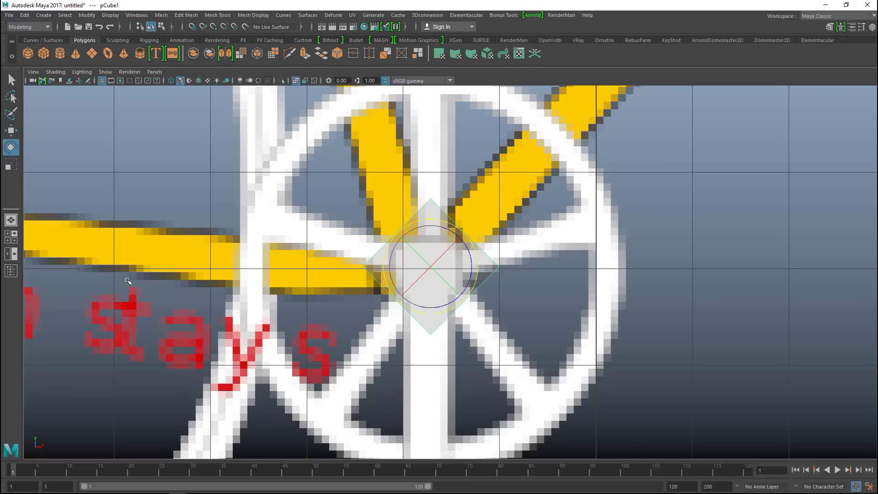
Step: Move the bicycle image plane back along its depth axis in the perspective view, well behind the cube
click(12, 238)
key(space)
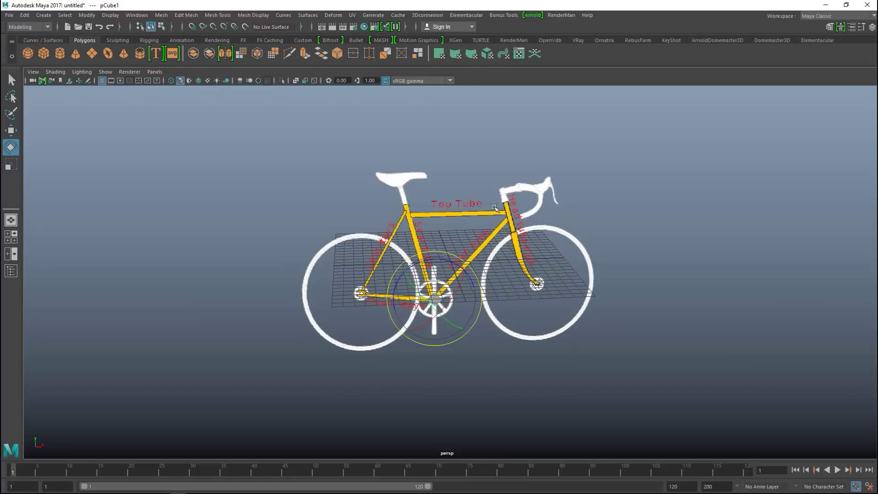
key(f)
scroll(408, 225, down, 5)
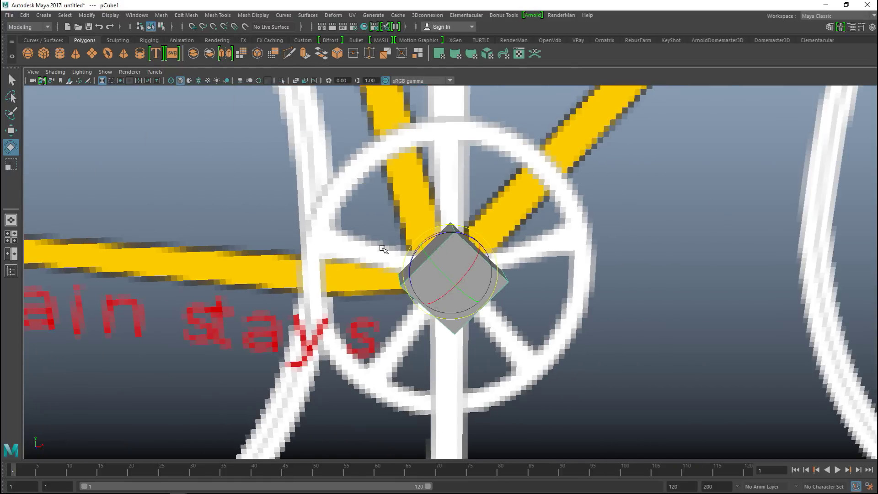
alt+drag(391, 248, 420, 258)
scroll(420, 259, down, 10)
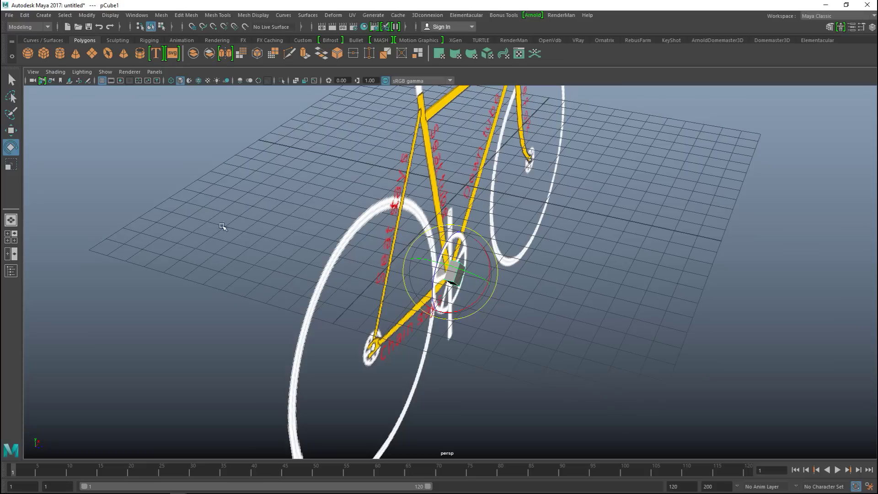
click(350, 352)
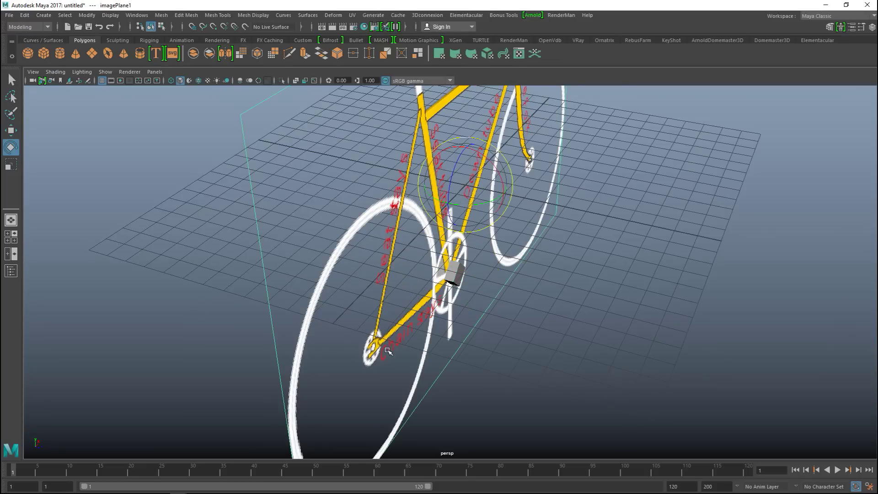
key(w)
drag(502, 197, 264, 189)
Step: Extrude the cube's upper face that points toward the rear wheel and pull it outward into a short bar
click(450, 272)
alt+drag(507, 300, 493, 357)
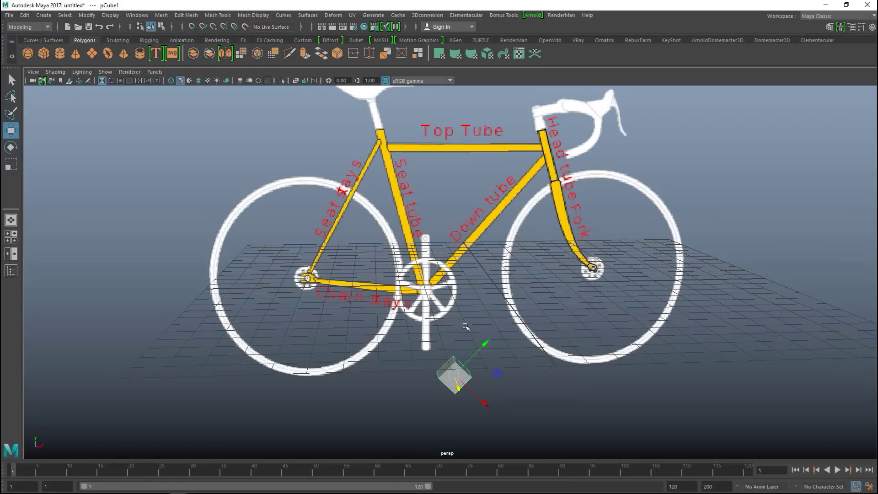
scroll(465, 326, up, 3)
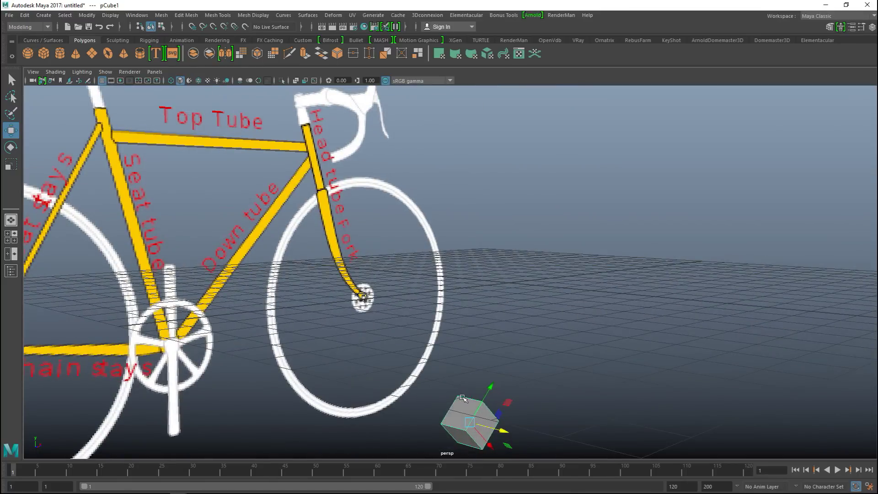
right_drag(461, 397, 456, 234)
click(462, 413)
key(ctrl+e)
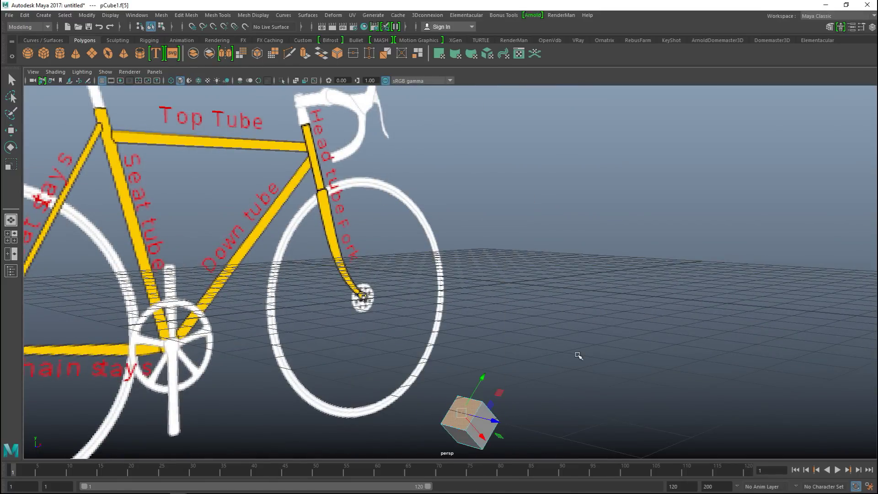
key(w)
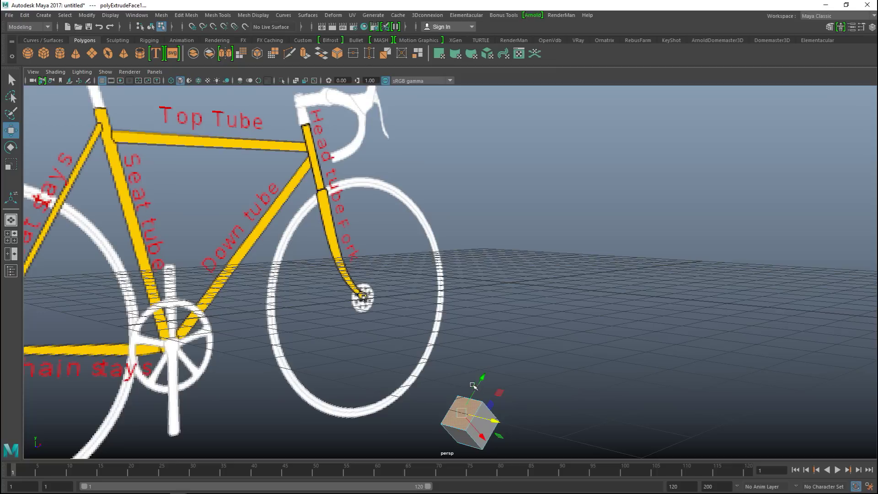
drag(487, 425, 420, 358)
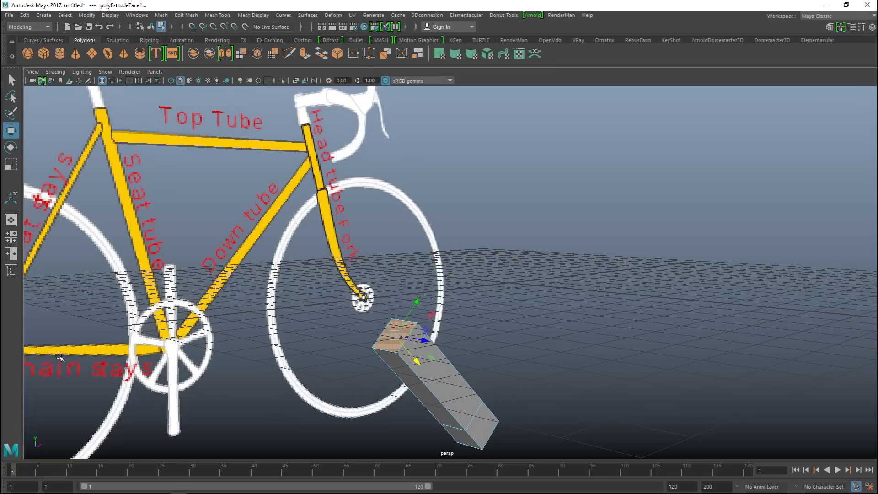
Step: Reposition the extruded end face at the top of the seat tube in the front view so the bar follows the tube
click(11, 236)
key(space)
scroll(279, 363, down, 5)
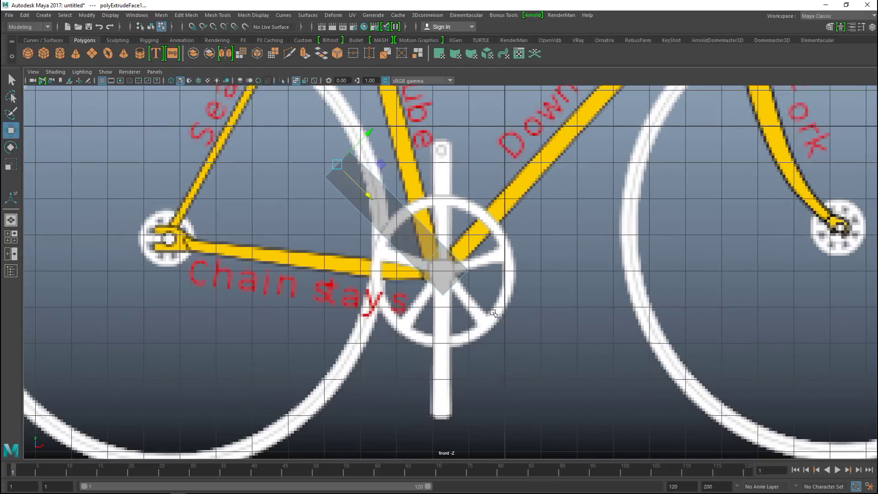
scroll(517, 320, up, 2)
alt+middle_drag(523, 386, 539, 429)
scroll(524, 390, up, 2)
alt+middle_drag(523, 393, 464, 441)
drag(305, 391, 309, 131)
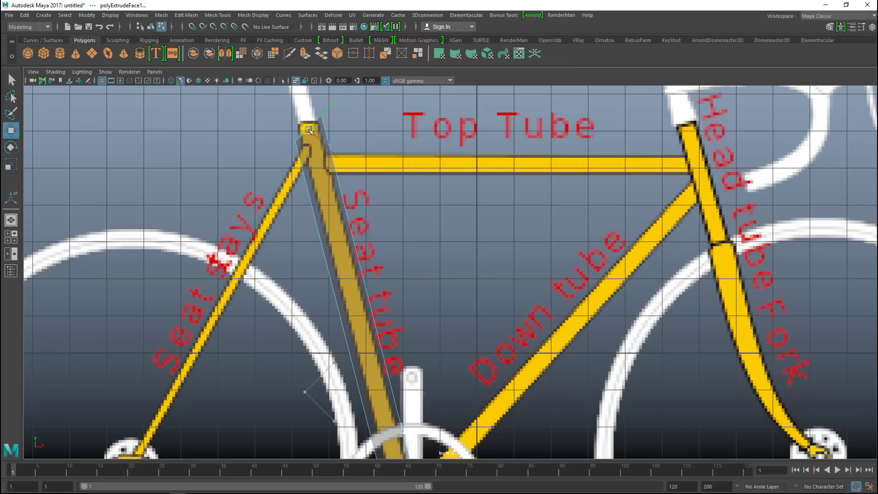
key(f)
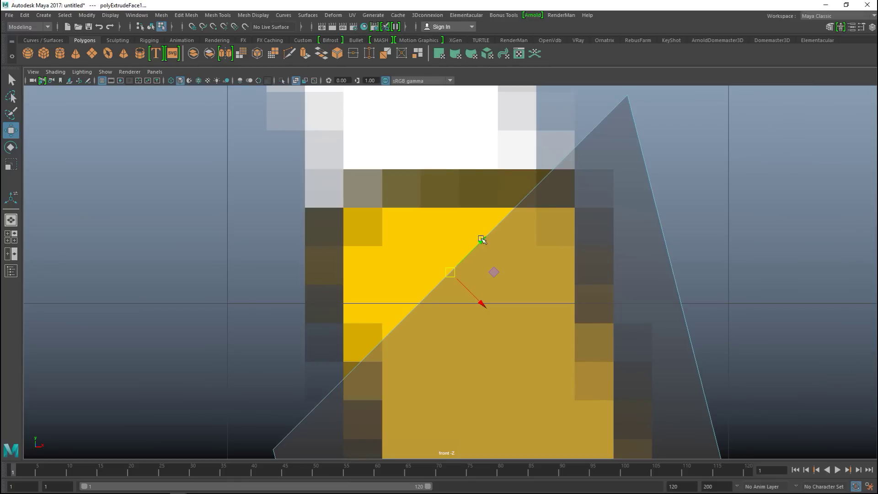
drag(454, 278, 444, 330)
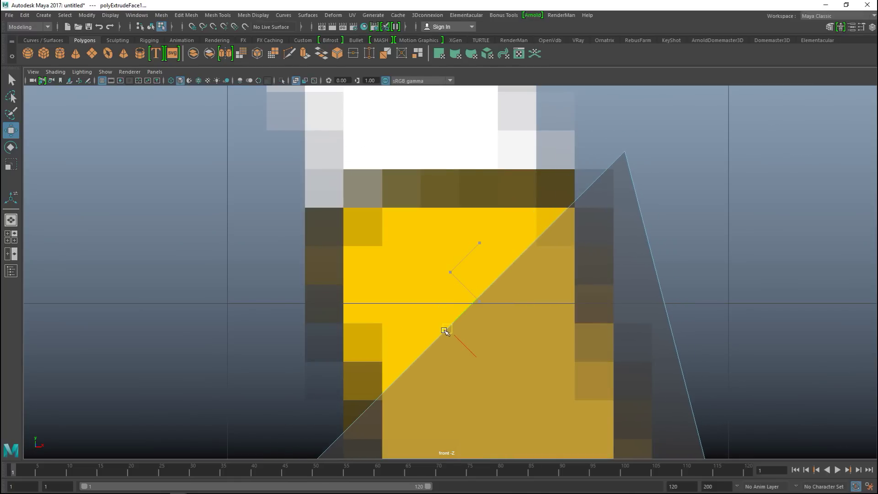
Step: Raise the rear-side vertices at the seat tube's top end to level its top edge, and return to the perspective view
scroll(493, 336, down, 5)
right_drag(432, 288, 411, 226)
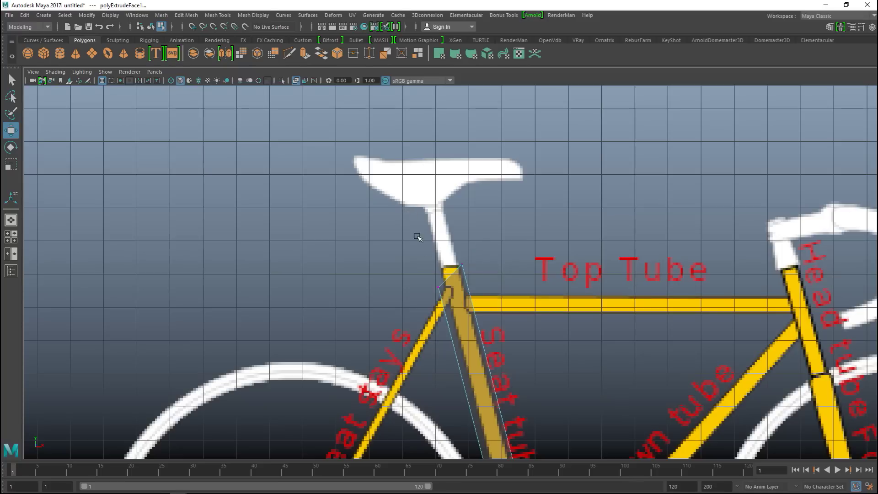
mouse_move(424, 278)
mouse_down()
mouse_move(441, 292)
mouse_move(435, 266)
mouse_up()
scroll(430, 282, up, 8)
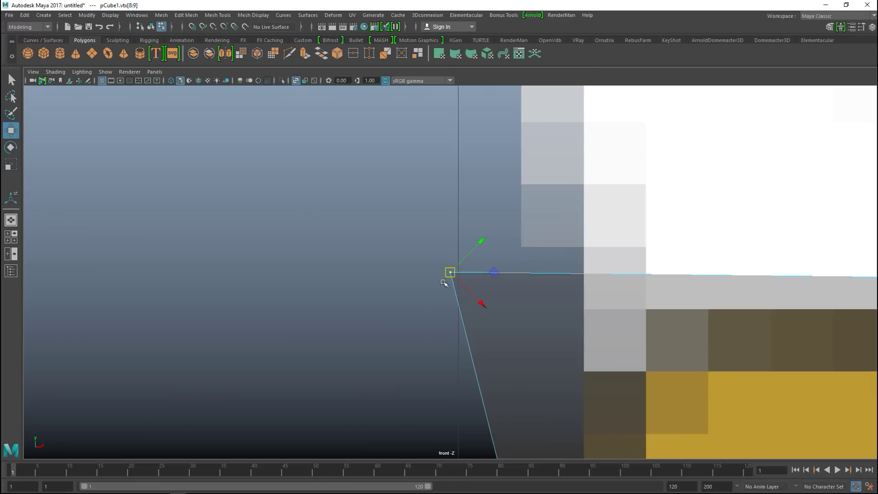
scroll(464, 294, down, 6)
scroll(435, 302, up, 4)
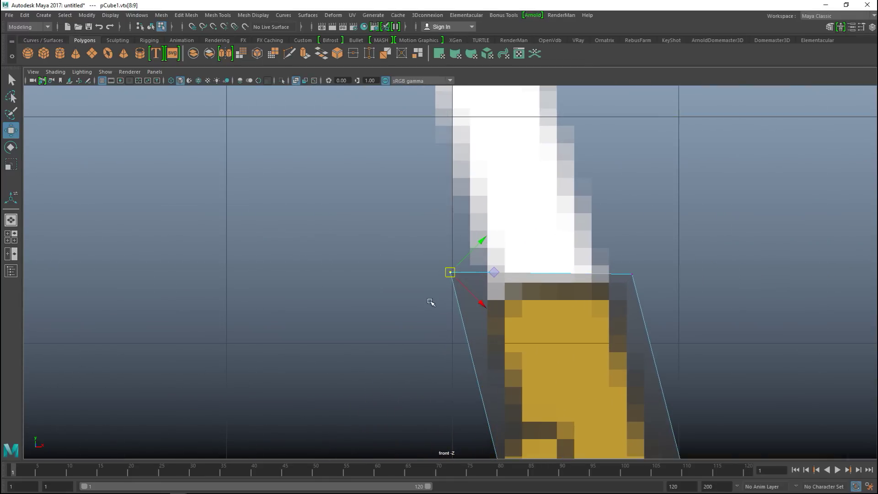
drag(449, 273, 450, 278)
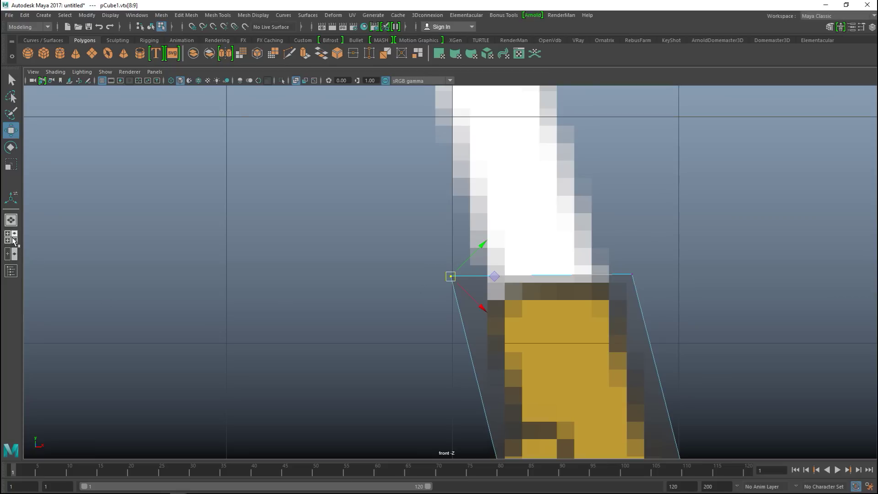
key(space)
key(space)
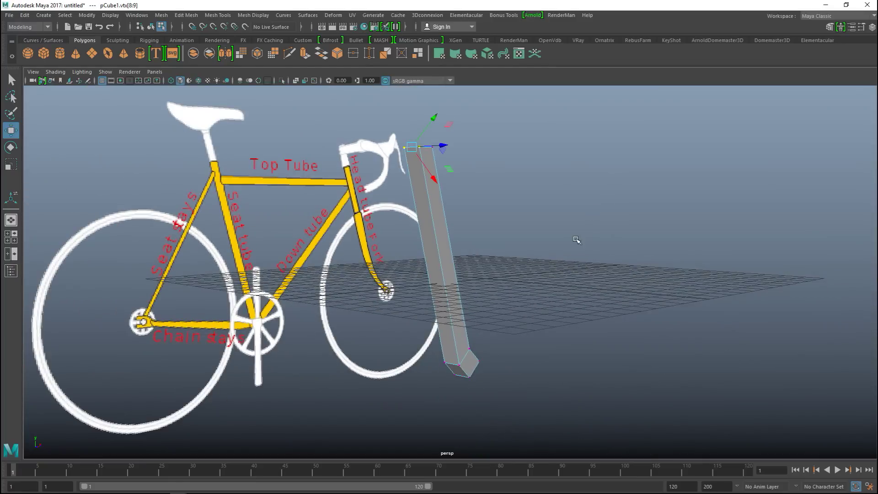
Step: Extrude the face at the base of the seat tube bar that points toward the down tube
alt+drag(574, 266, 453, 283)
right_drag(427, 215, 430, 235)
click(443, 353)
click(443, 353)
key(ctrl+e)
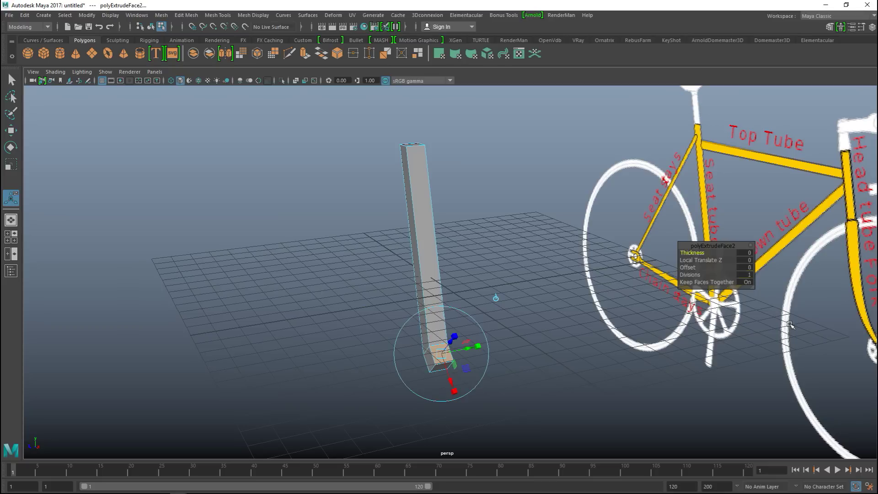
Step: Move the extruded face along the down tube to the head tube in the front view
click(15, 237)
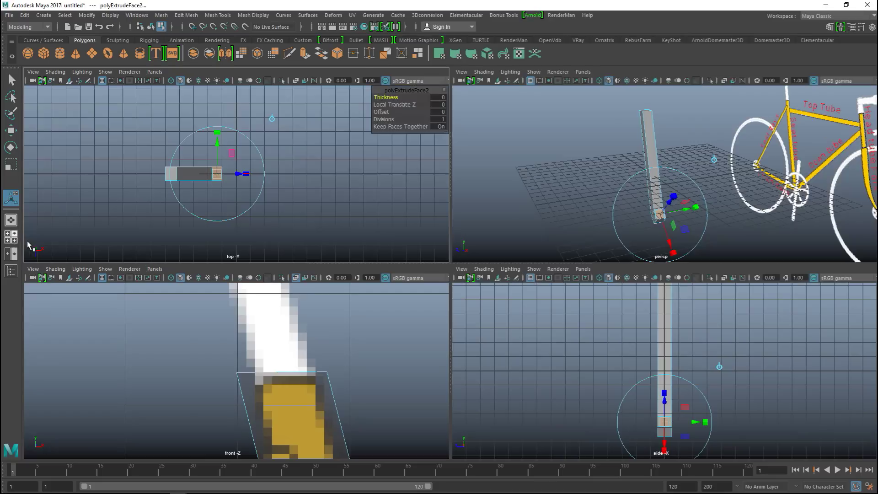
key(space)
scroll(409, 349, down, 10)
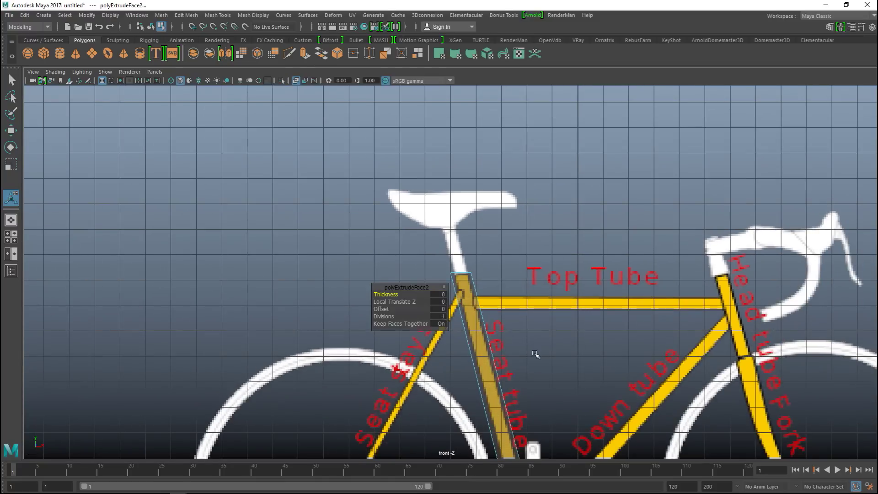
key(w)
alt+middle_drag(607, 366, 334, 260)
double_click(304, 388)
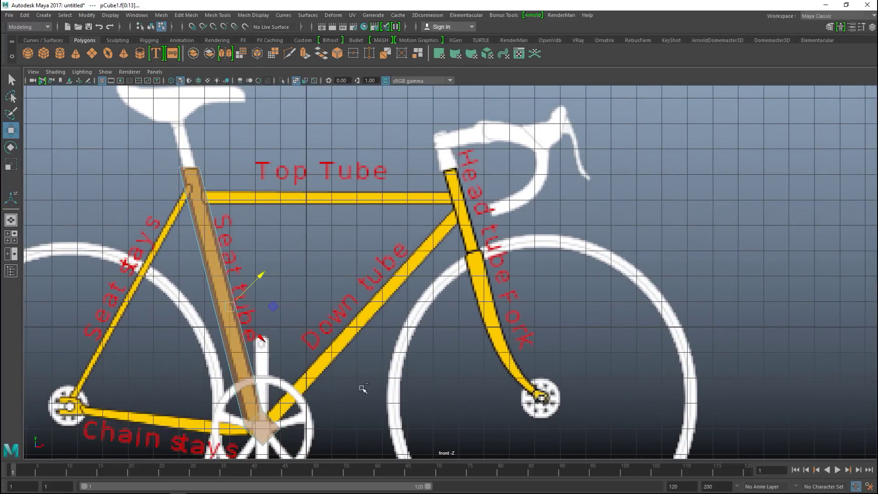
key(ctrl+z)
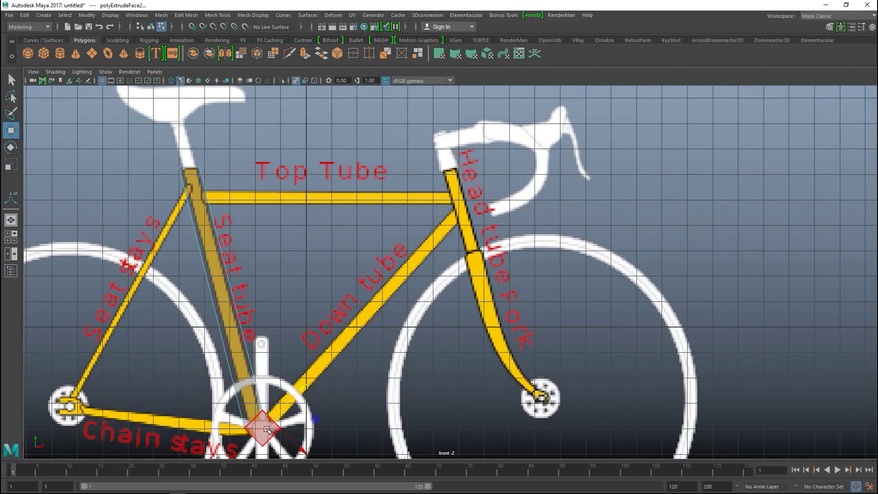
drag(300, 390, 520, 222)
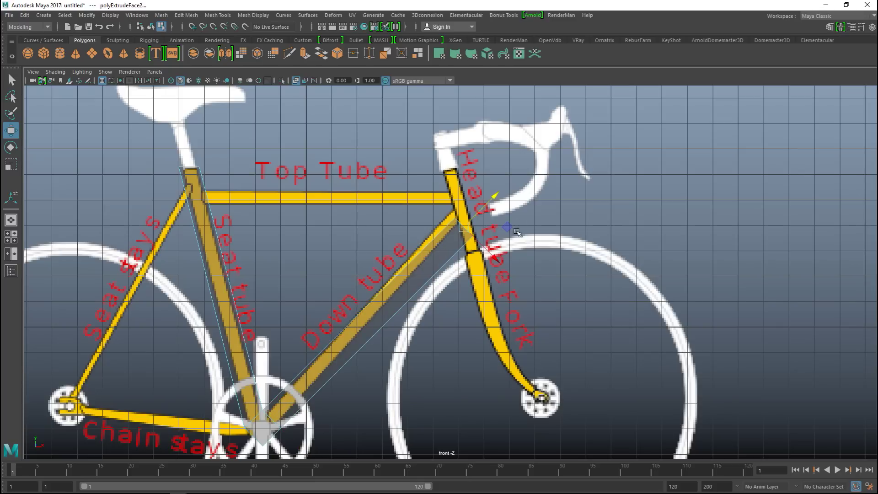
Step: Fine-tune the down tube's end face so its upper corner meets the head tube's rear edge just below the top tube
key(f)
alt+right_drag(494, 298, 437, 290)
drag(437, 291, 444, 226)
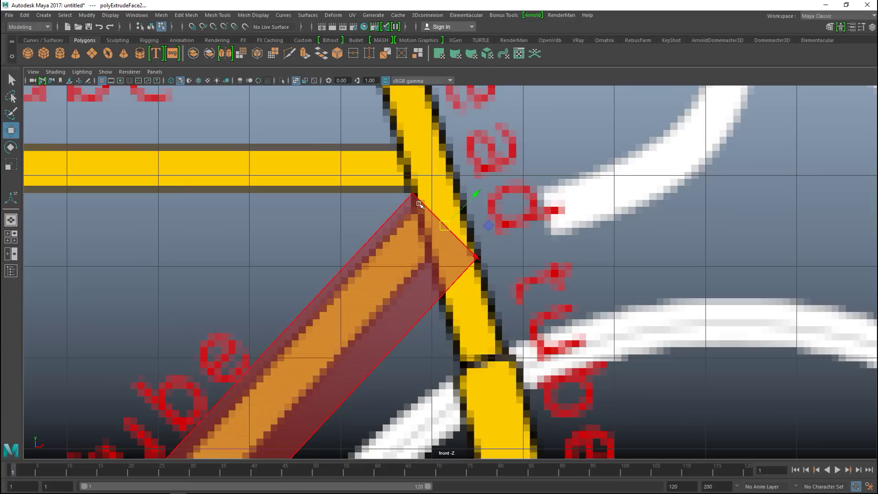
drag(445, 225, 447, 231)
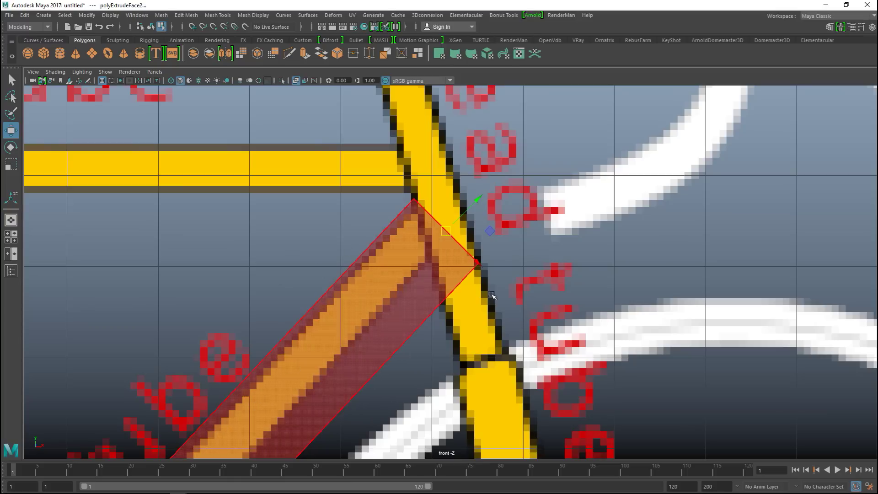
Step: Adjust the lower and upper vertices of the down tube's end so it slants along the head tube's rear edge
right_click(481, 267)
right_drag(444, 212, 399, 212)
drag(472, 249, 503, 294)
drag(477, 263, 434, 274)
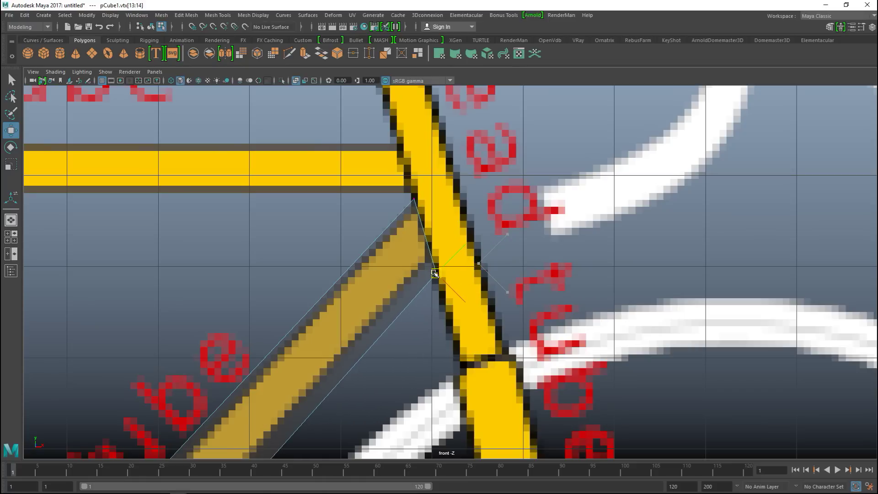
scroll(437, 279, down, 10)
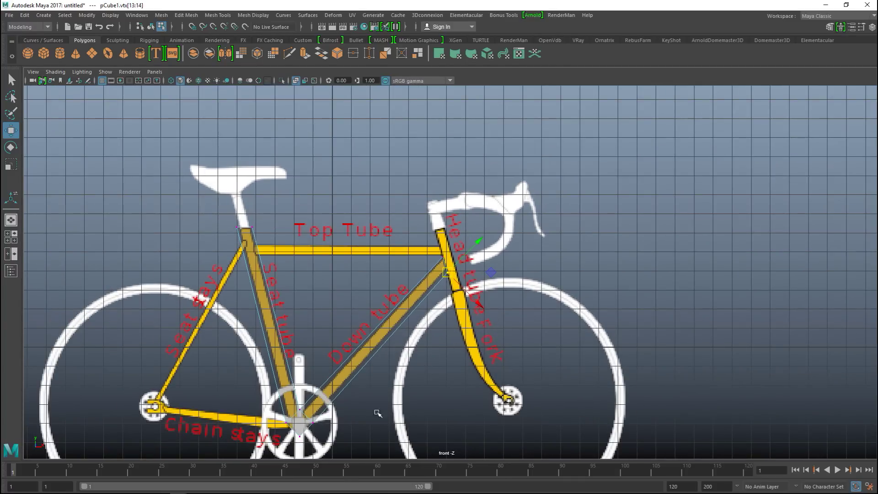
scroll(338, 426, up, 10)
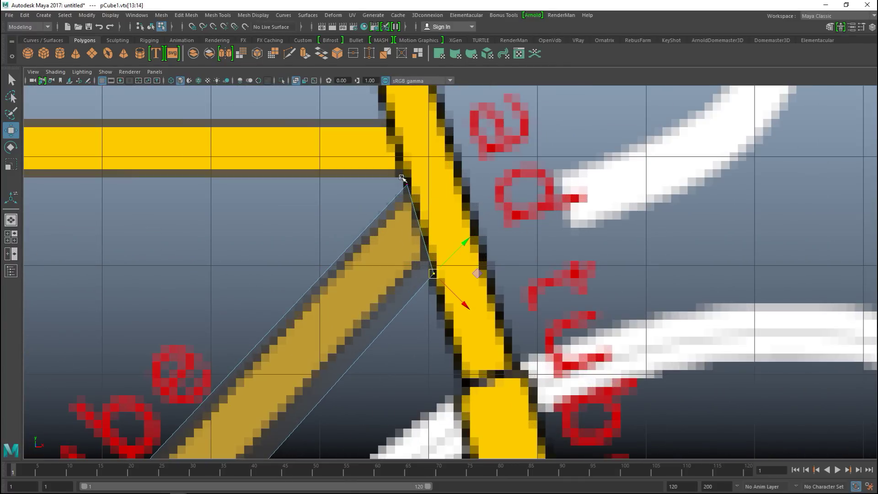
click(403, 180)
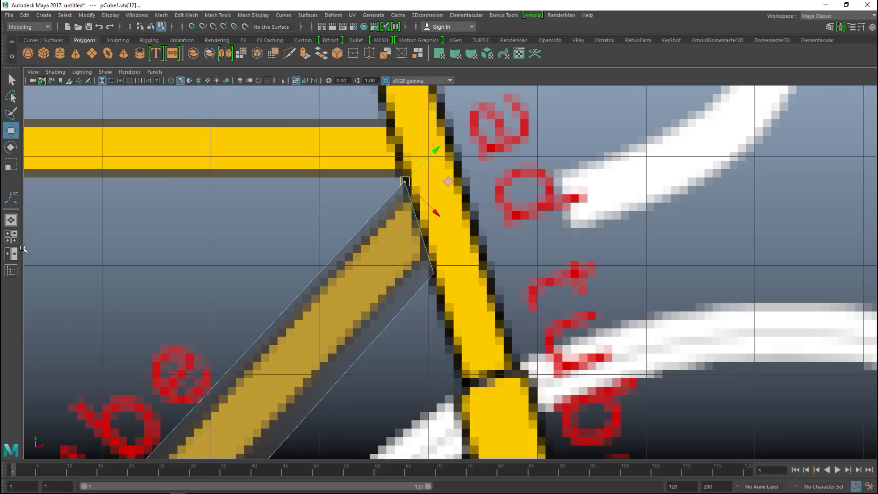
Step: Inspect the seat tube and down tube bars against the reference bicycle in the perspective view
click(11, 236)
key(space)
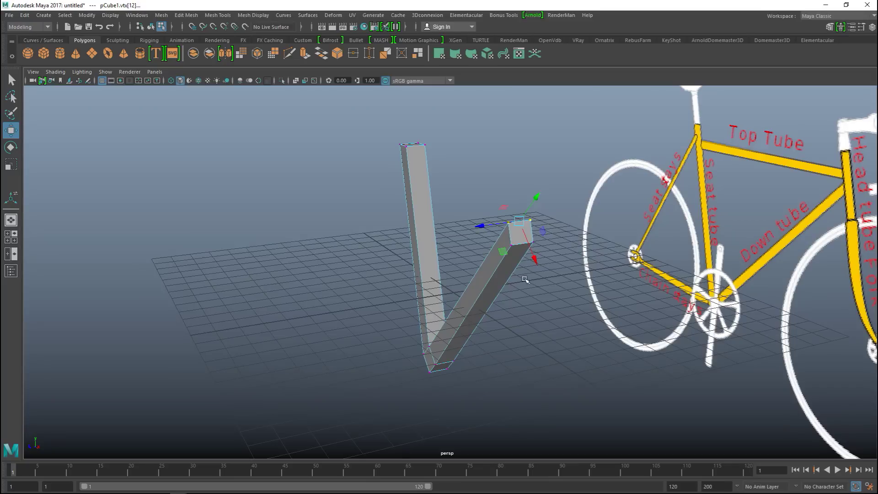
alt+drag(479, 287, 470, 297)
alt+drag(566, 270, 470, 305)
alt+middle_drag(470, 306, 470, 383)
alt+drag(469, 383, 480, 378)
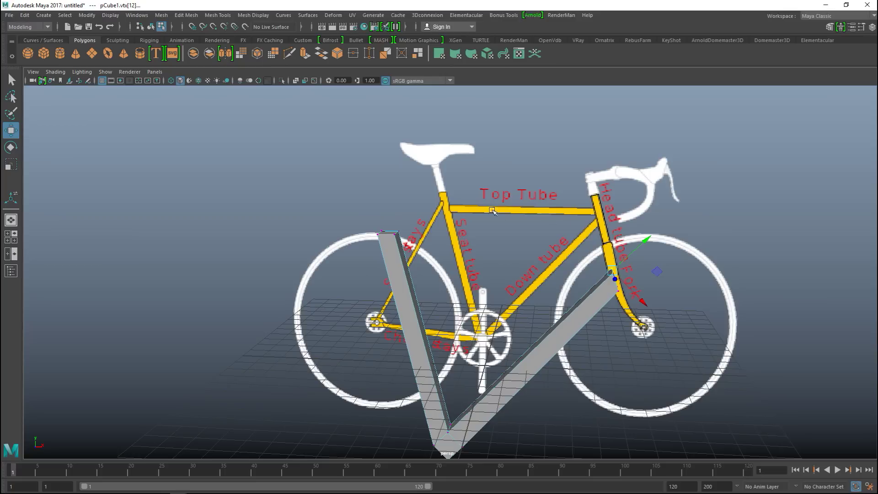
Step: Insert two edge loops across the seat tube bar in the front view, at the top tube's upper and lower edges
click(10, 236)
key(space)
scroll(328, 337, down, 5)
alt+middle_drag(281, 331, 566, 336)
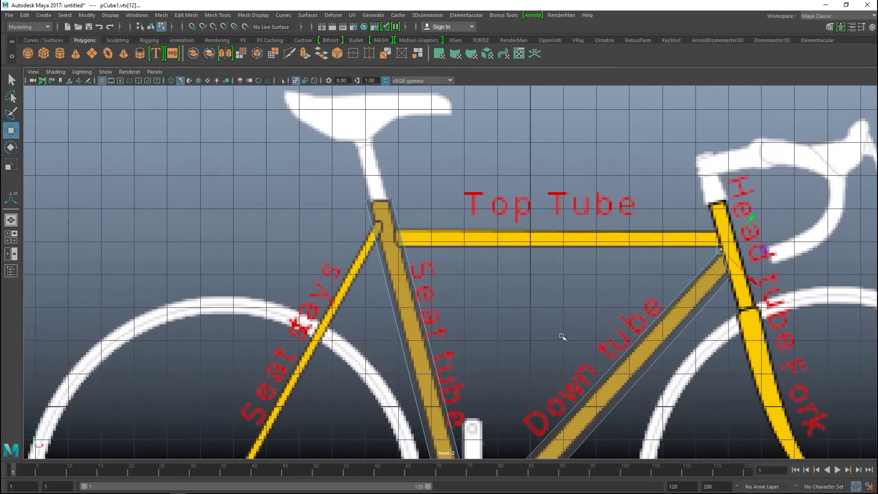
click(217, 15)
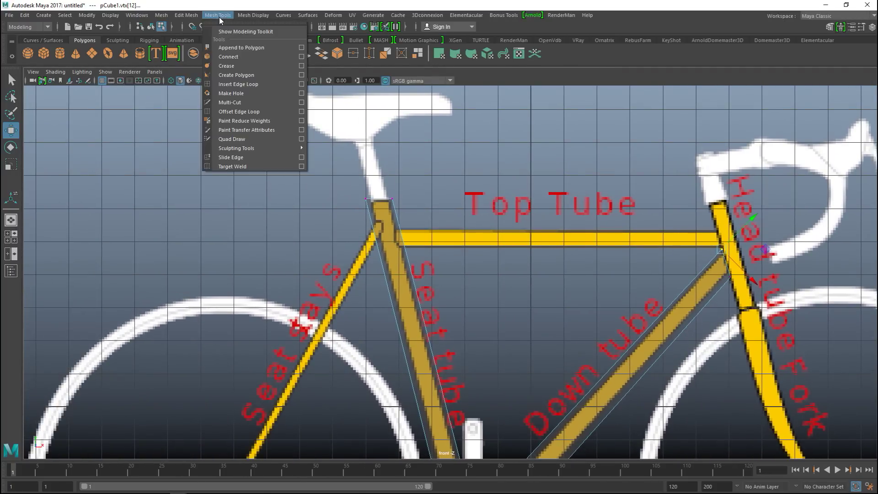
click(286, 83)
scroll(476, 362, up, 5)
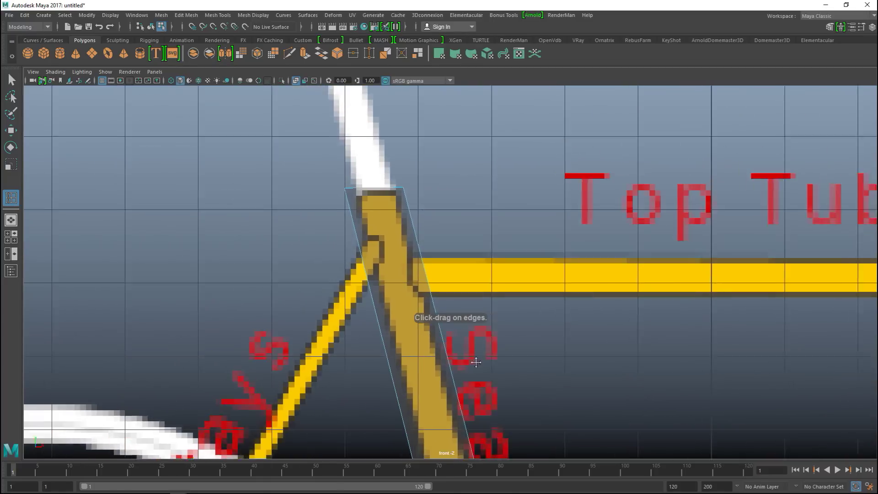
alt+middle_drag(476, 362, 482, 366)
scroll(475, 356, up, 4)
drag(415, 256, 416, 249)
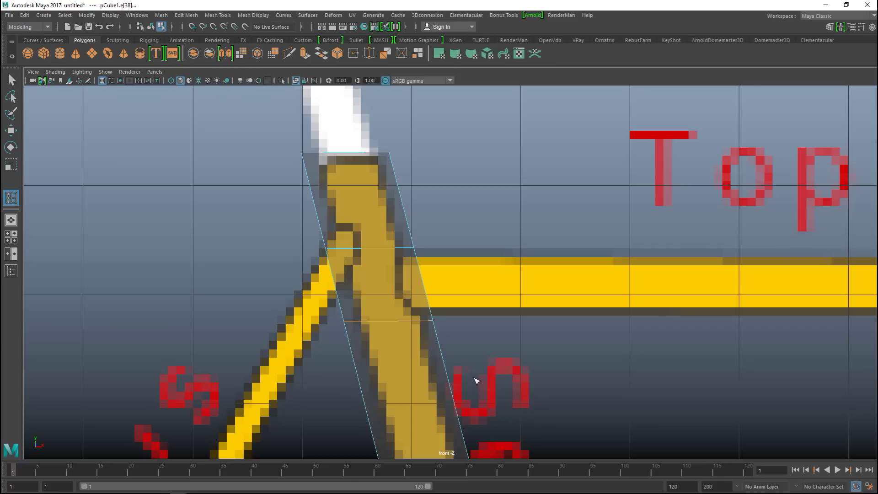
Step: Extrude the seat tube's forward-facing face between the two edge loops in the perspective view and activate the Move tool
key(q)
click(11, 237)
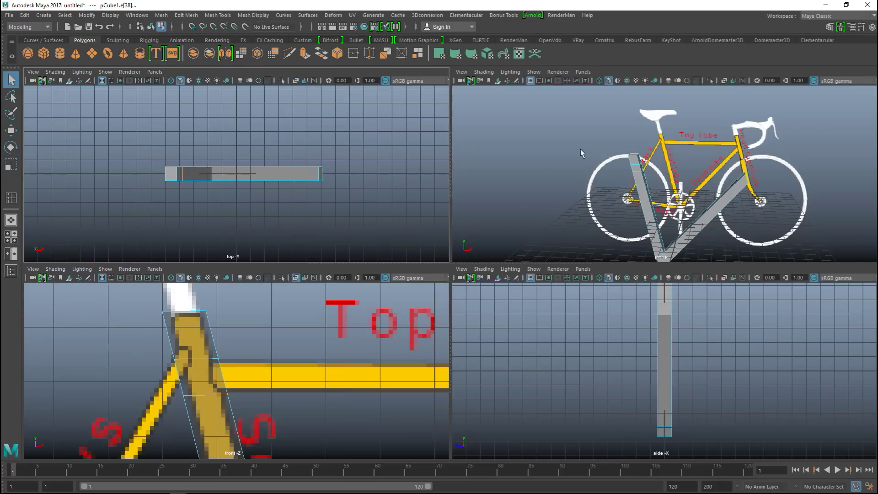
key(space)
scroll(494, 278, up, 4)
alt+drag(500, 281, 446, 293)
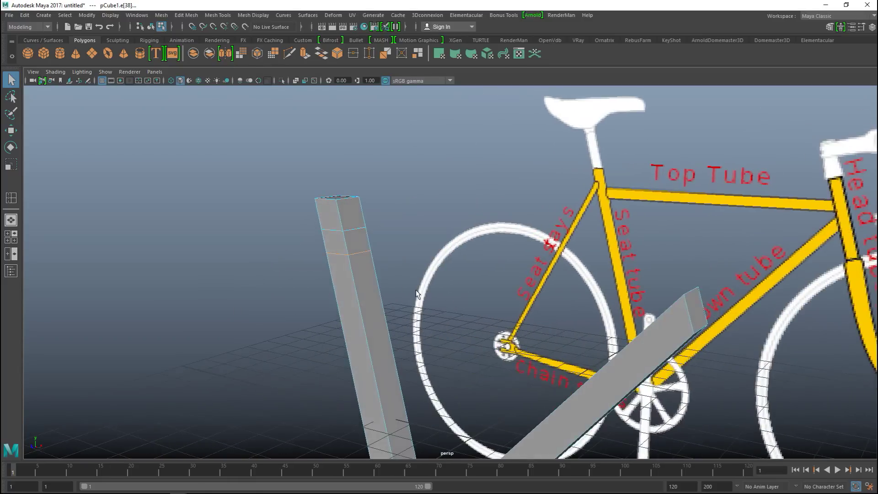
right_drag(346, 211, 346, 237)
click(356, 240)
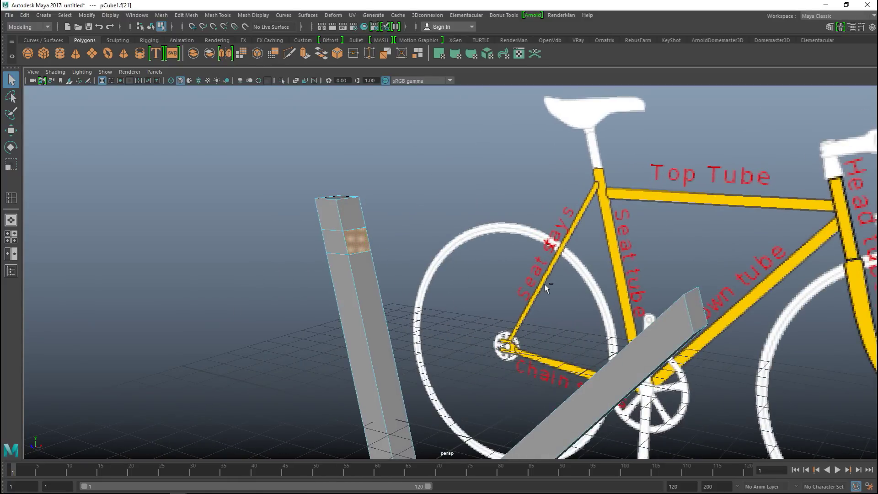
key(ctrl+e)
key(w)
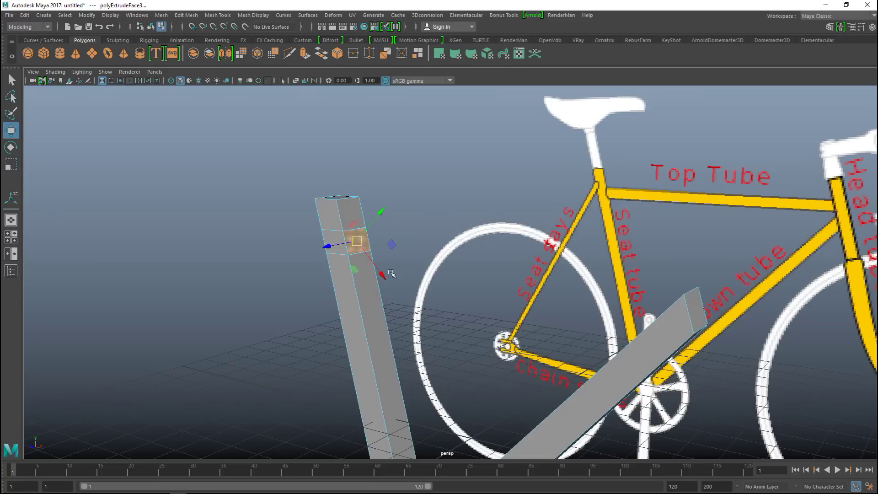
Step: Set the Move tool's axis orientation to World and put its settings window away
scroll(409, 277, down, 2)
alt+drag(408, 296, 447, 297)
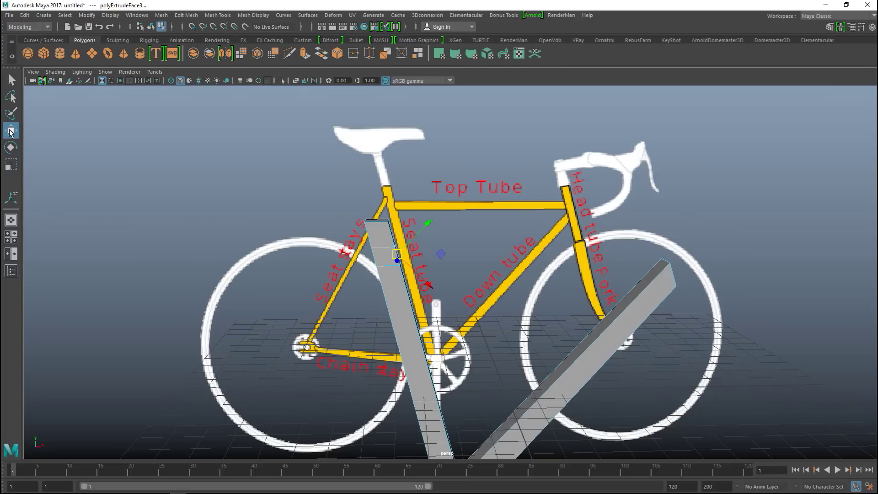
double_click(11, 132)
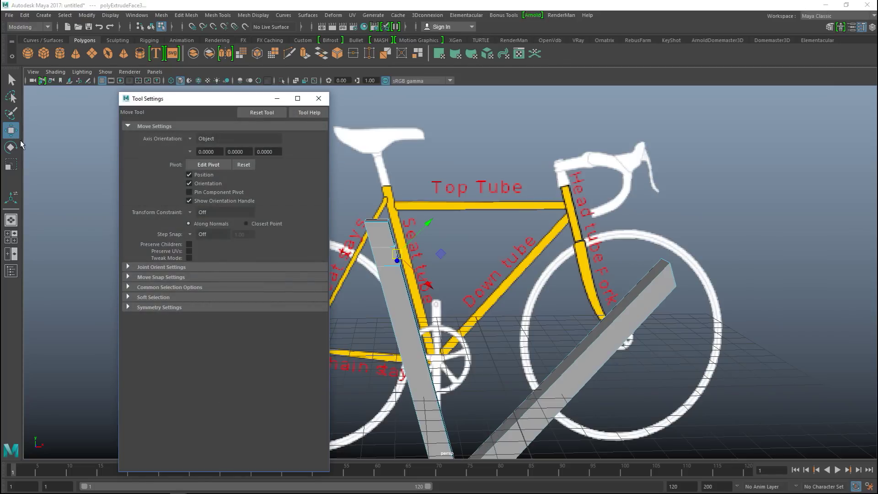
click(205, 138)
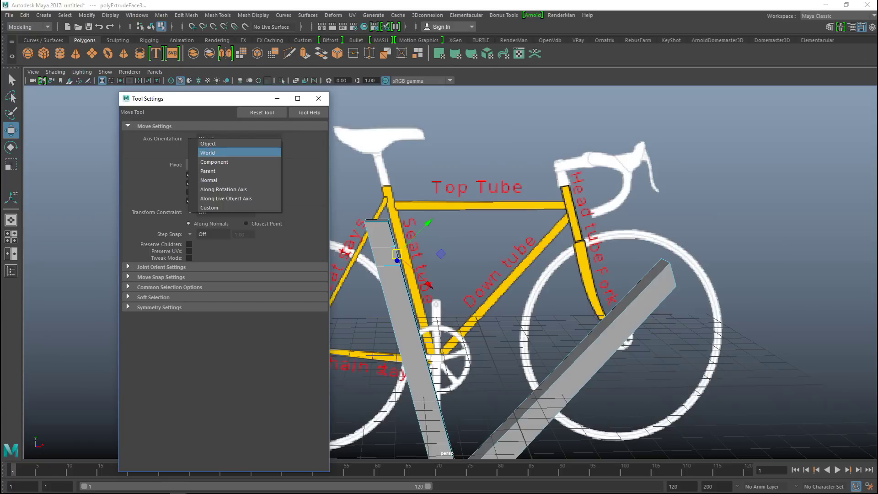
click(205, 153)
click(277, 98)
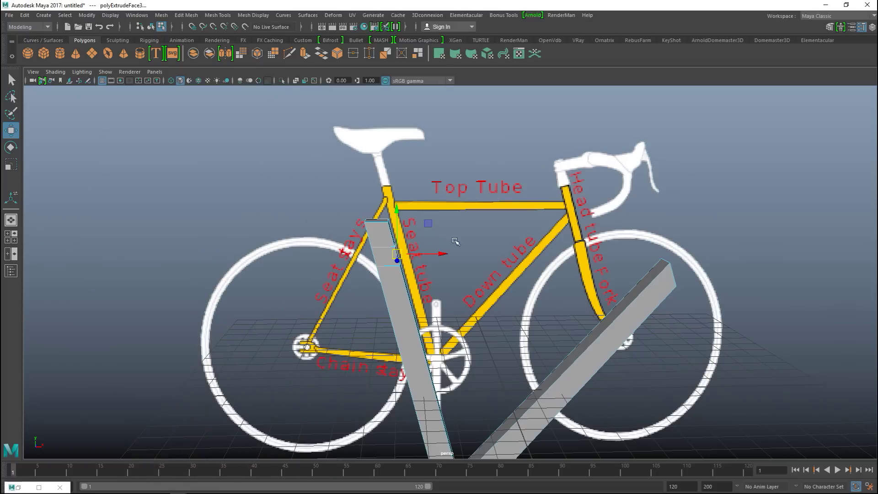
Step: Move the extruded face along the X axis to form the top tube, aligning its end with the head tube's rear edge
drag(442, 254, 706, 284)
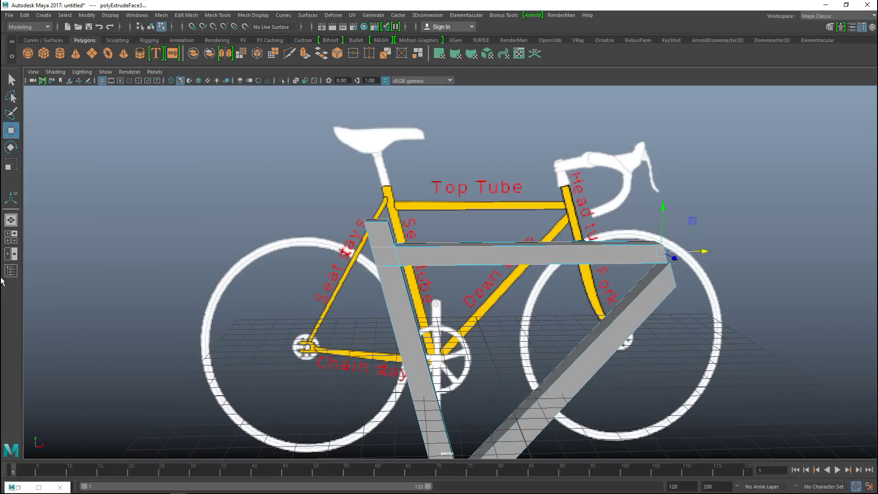
click(13, 237)
key(space)
scroll(358, 357, up, 5)
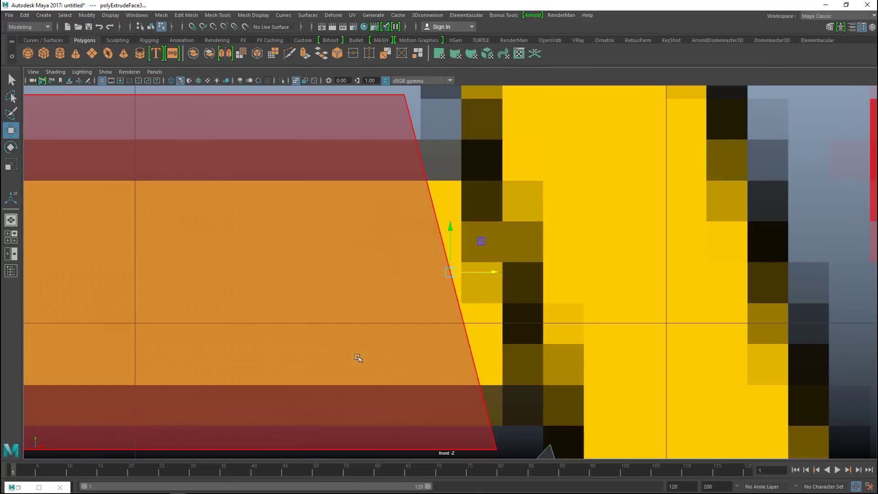
scroll(402, 358, down, 10)
scroll(405, 360, up, 8)
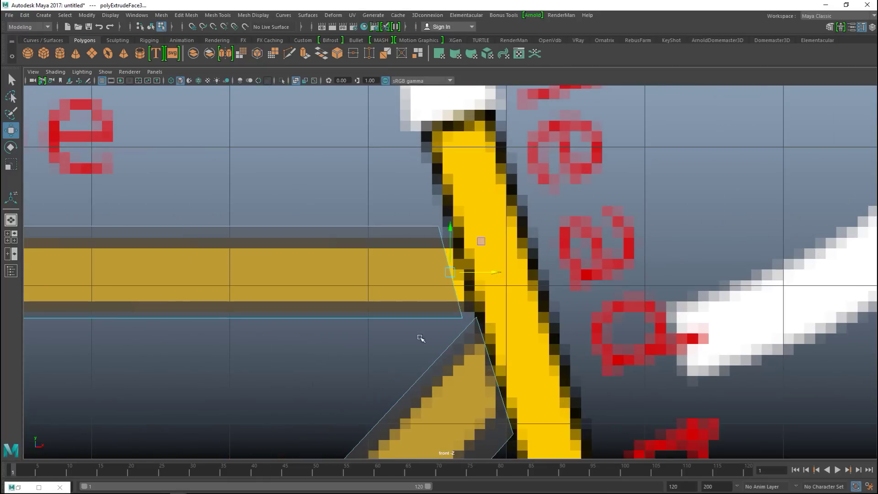
drag(502, 275, 517, 272)
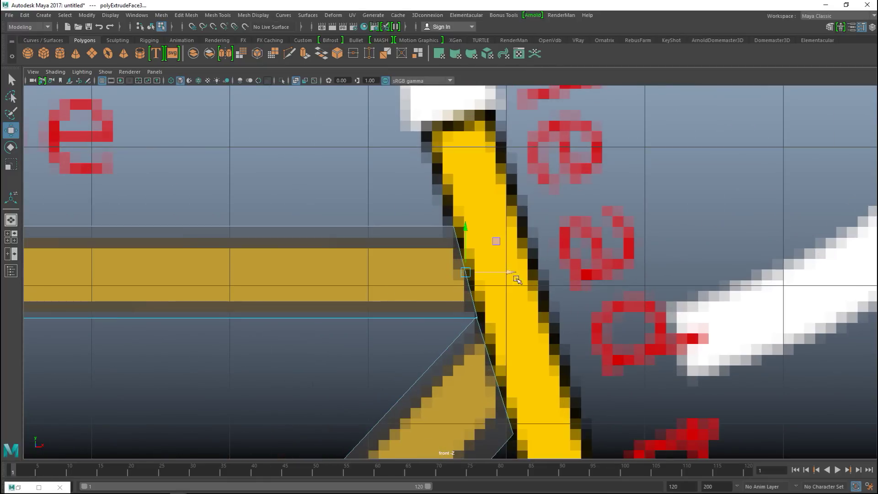
Step: Delete the end faces of the top tube and down tube bars at the head tube in the perspective view
click(11, 236)
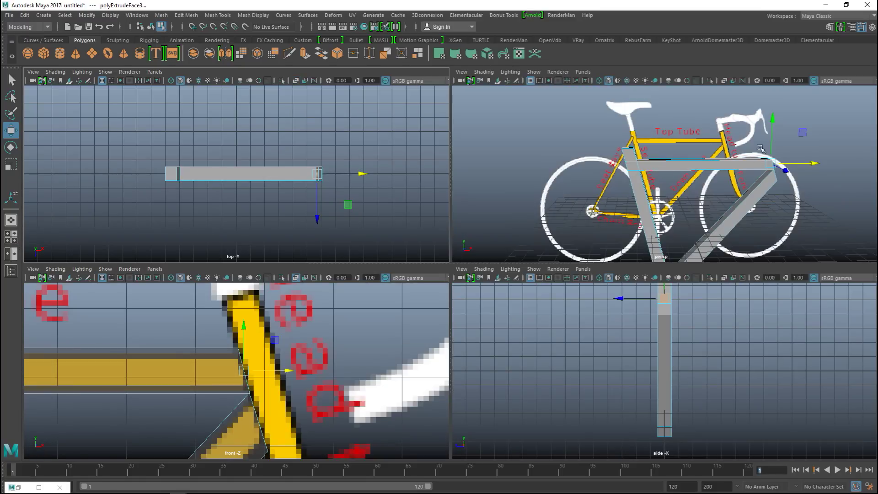
click(816, 210)
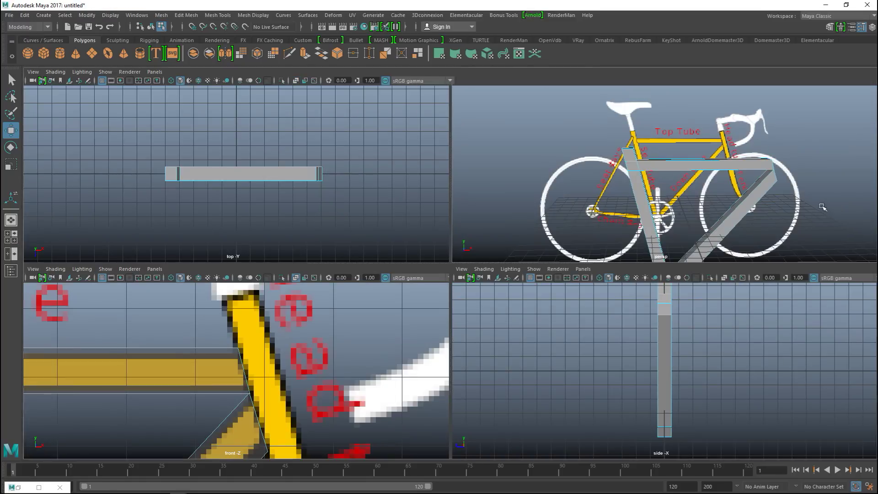
key(space)
scroll(658, 211, down, 3)
alt+drag(644, 252, 510, 276)
scroll(509, 276, up, 5)
alt+middle_drag(411, 273, 531, 291)
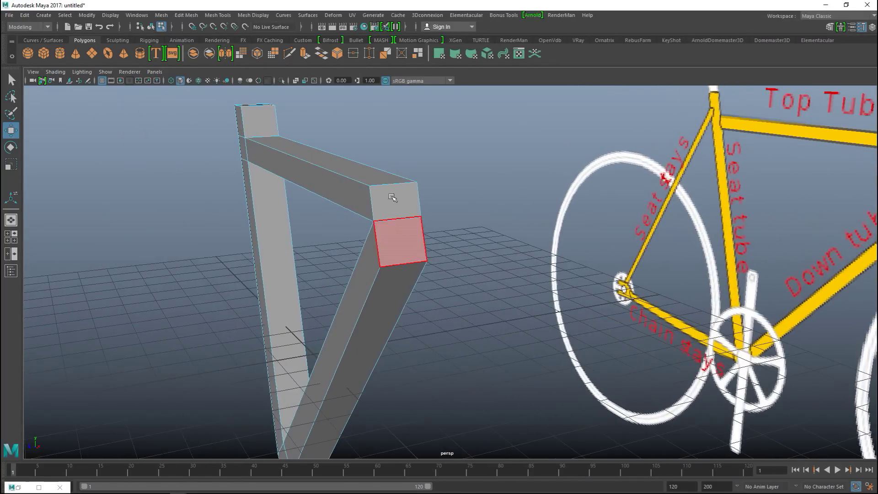
right_click(397, 201)
click(399, 202)
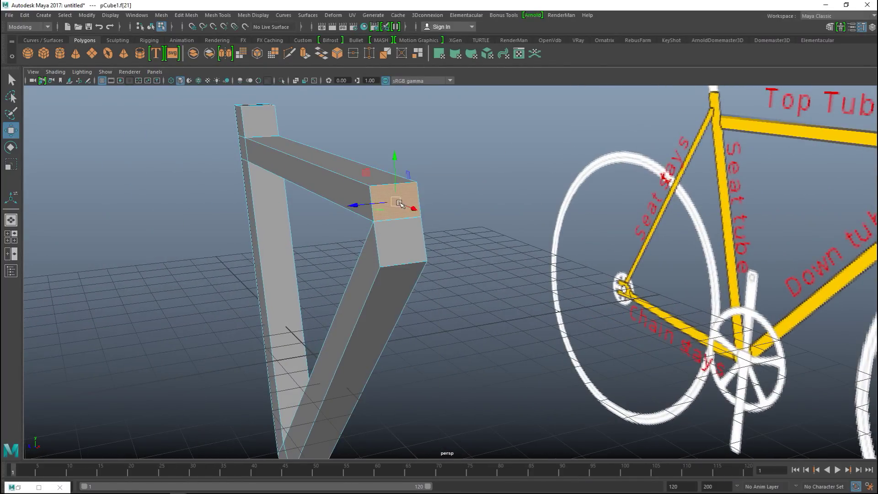
key(Delete)
click(401, 233)
key(Delete)
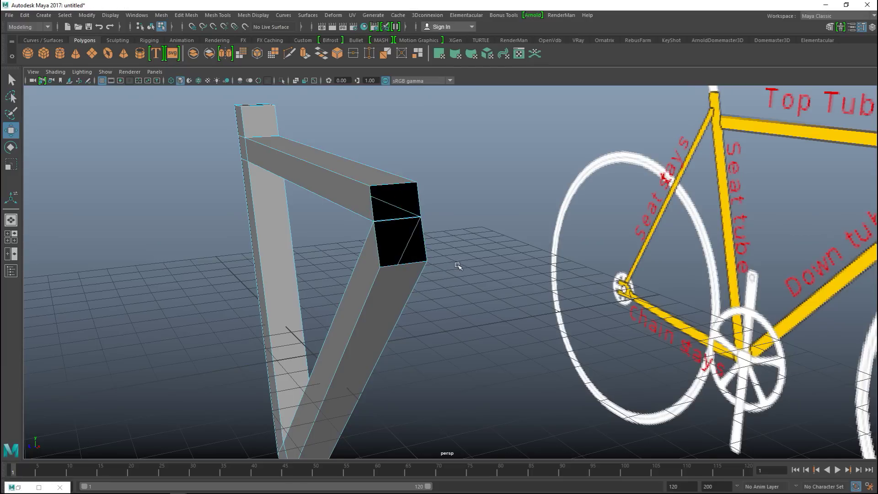
Step: Delete the seat tube's top end face in the perspective view
scroll(463, 274, down, 6)
alt+drag(455, 314, 530, 335)
click(482, 295)
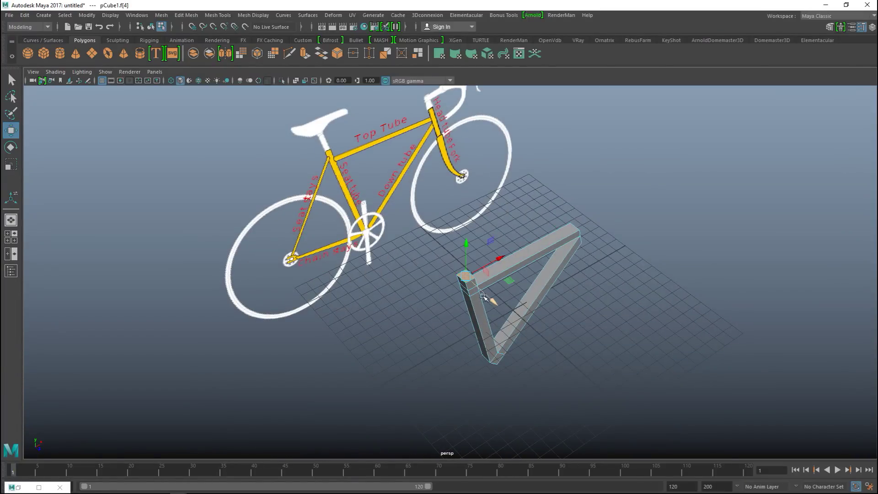
key(Delete)
Step: Create a polygon cube for the head tube and move it along the X axis just beyond the frame's front end
scroll(575, 326, up, 4)
alt+drag(633, 330, 595, 310)
alt+middle_drag(597, 311, 386, 312)
alt+middle_drag(446, 296, 468, 343)
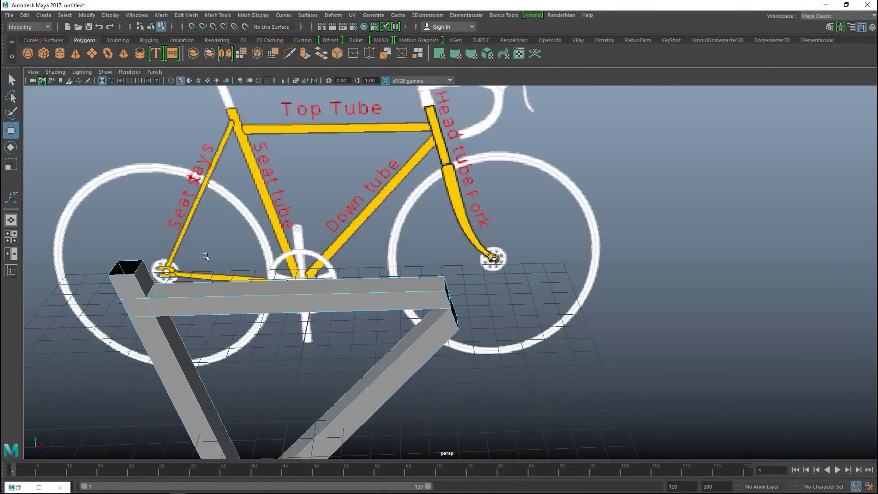
click(44, 56)
drag(334, 421, 542, 414)
Step: Raise the new cube in the front view and shift it back onto the reference head tube beside the top tube's end
click(15, 238)
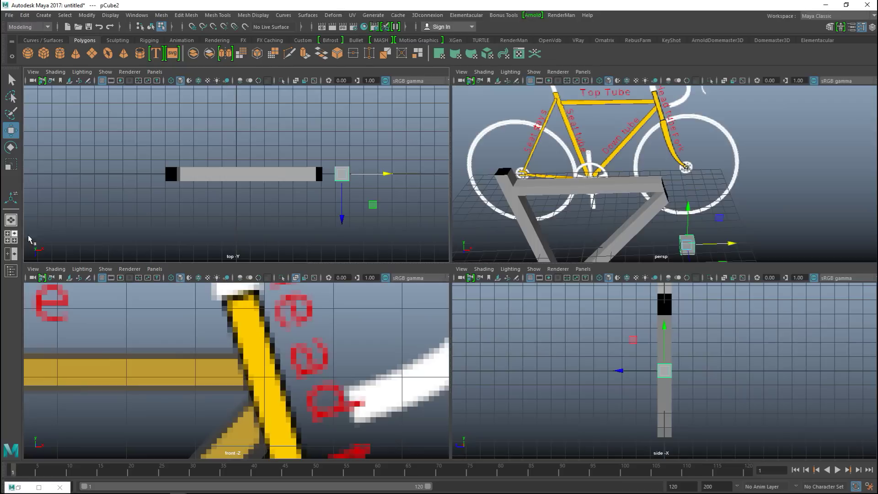
key(space)
scroll(576, 298, up, 2)
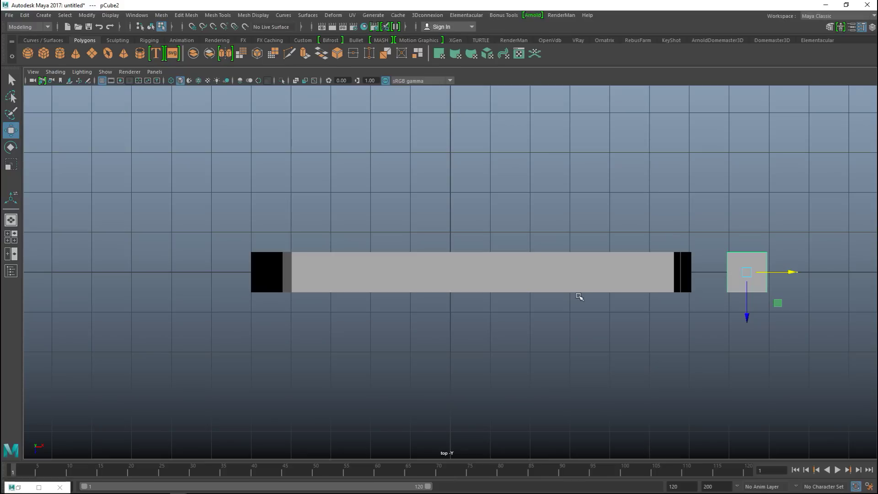
alt+middle_drag(597, 309, 384, 319)
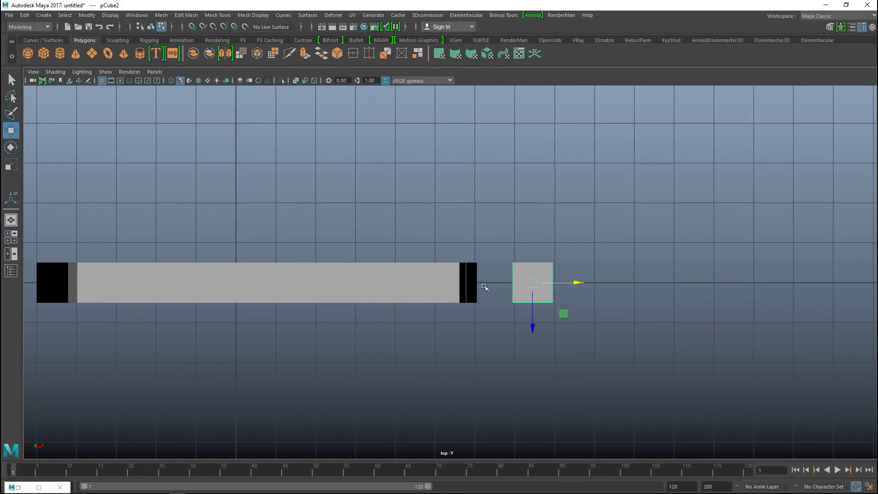
click(12, 238)
key(space)
scroll(551, 325, down, 10)
drag(518, 414, 521, 229)
drag(551, 278, 508, 291)
Step: Turn off X-Ray shading in the front view with the head tube area shown close up
scroll(506, 296, down, 5)
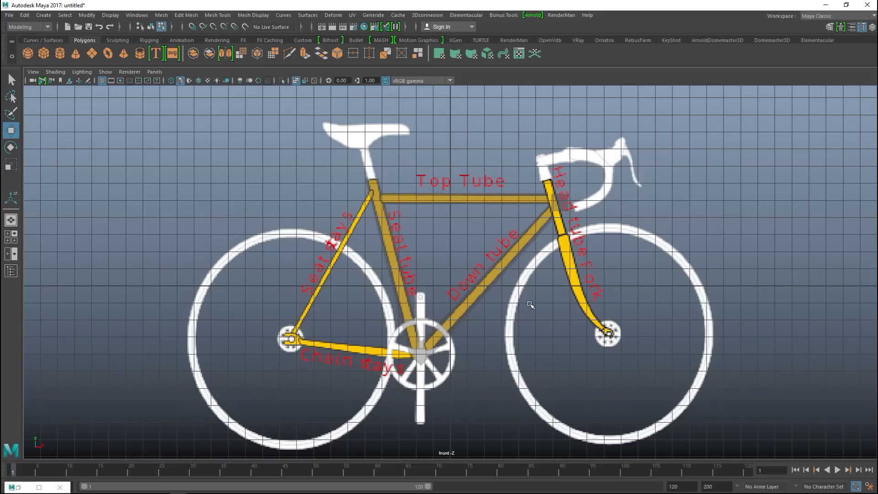
scroll(527, 307, up, 8)
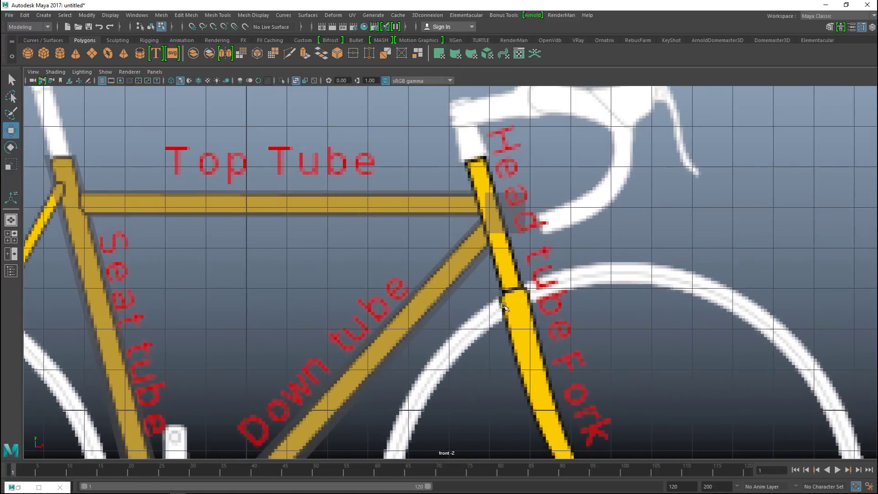
scroll(504, 306, up, 3)
alt+middle_drag(483, 255, 415, 341)
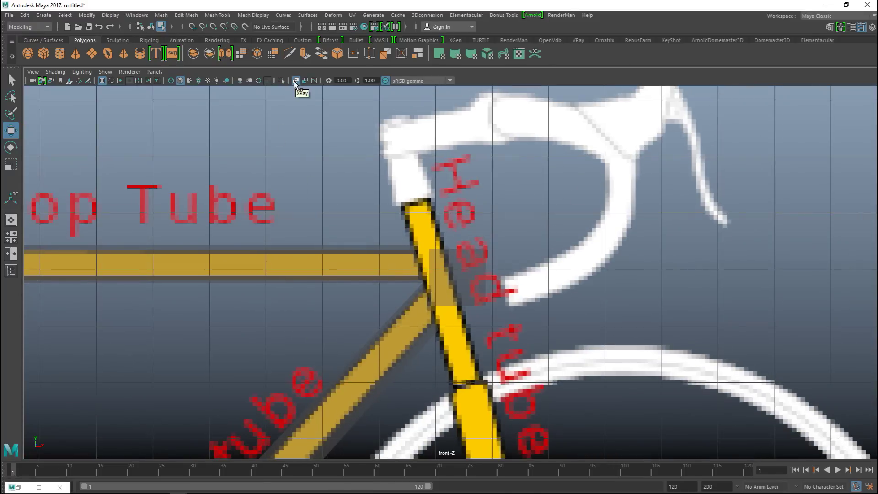
click(295, 81)
scroll(436, 276, up, 2)
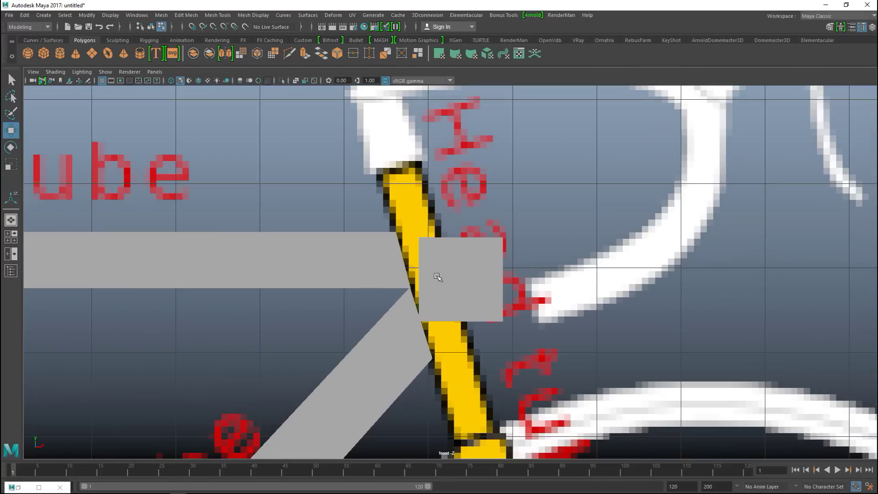
scroll(448, 276, up, 2)
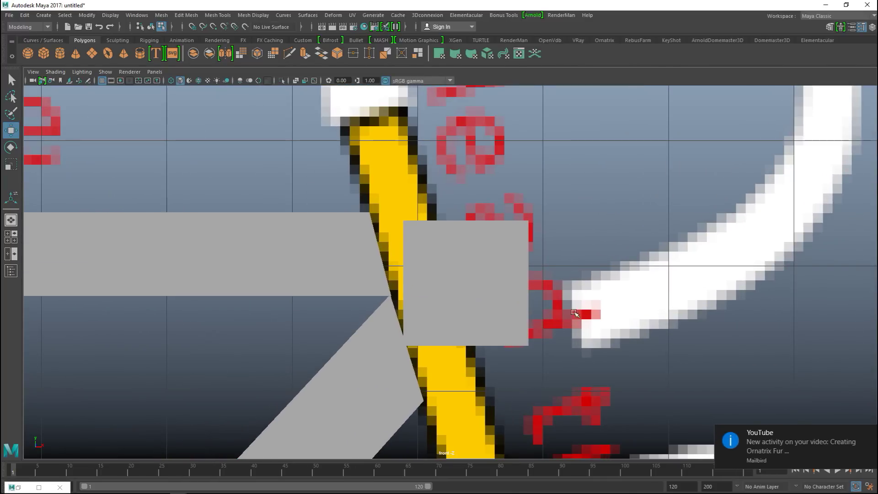
Step: Rotate the cube in the front view to match the head tube's slant and scale it down slightly in all directions
click(502, 266)
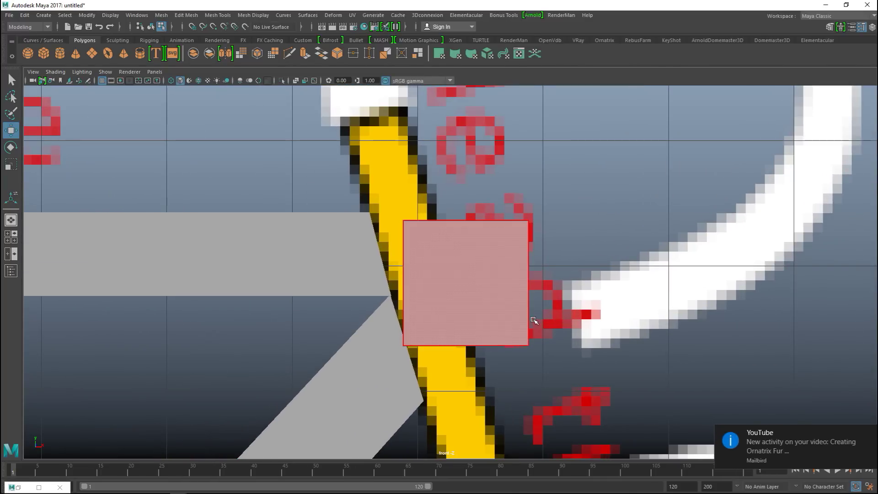
right_drag(487, 269, 526, 204)
key(e)
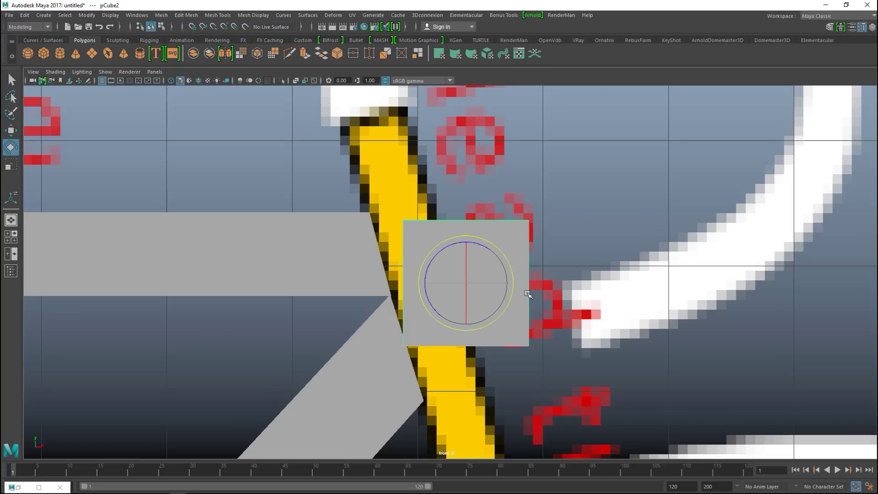
drag(508, 304, 512, 292)
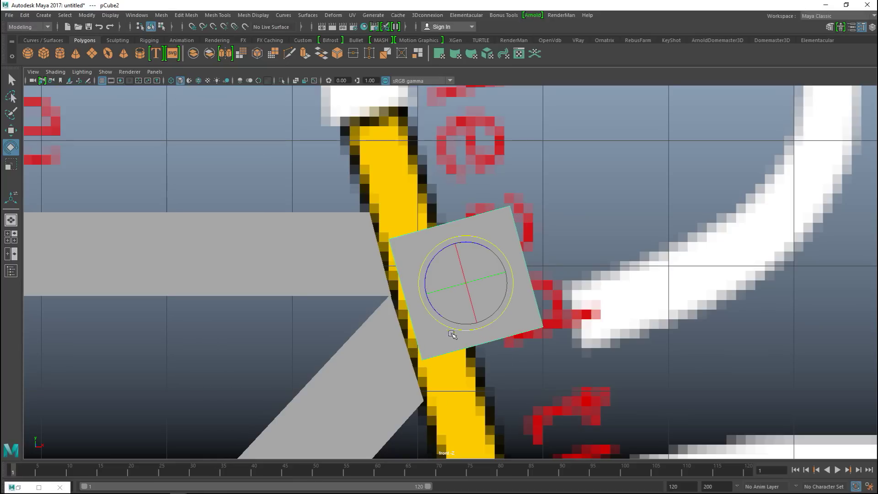
key(r)
drag(467, 283, 446, 290)
key(w)
scroll(29, 204, down, 3)
Step: Scale the cube along its Z axis in the top view until it matches the frame tubes' width
click(11, 237)
key(space)
scroll(471, 290, up, 5)
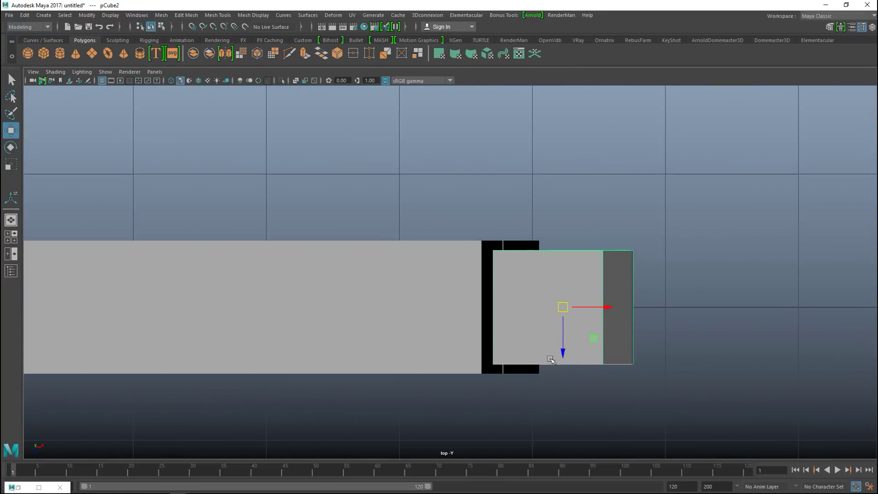
key(r)
drag(561, 348, 563, 359)
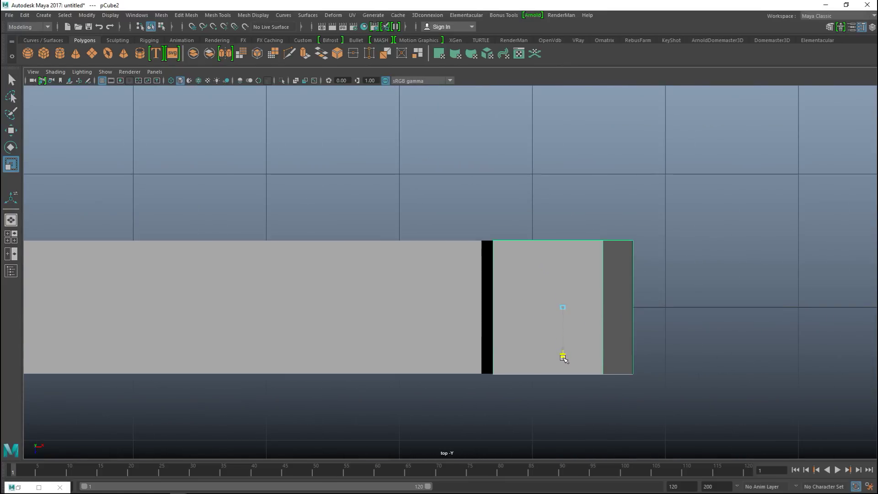
Step: Select the cube's top face in the perspective view and set the Move tool's axis orientation to Object
click(11, 236)
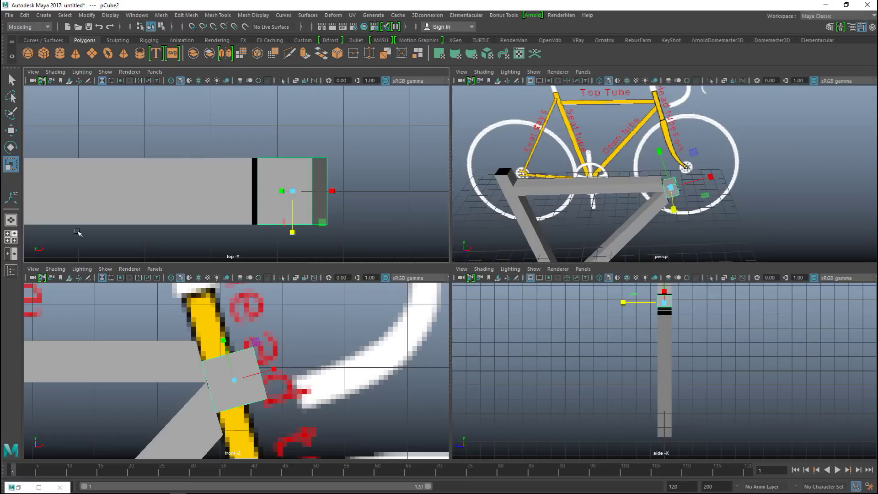
key(space)
mouse_move(586, 311)
alt+mouse_down()
mouse_move(582, 303)
mouse_move(589, 310)
alt+mouse_up()
right_click(485, 293)
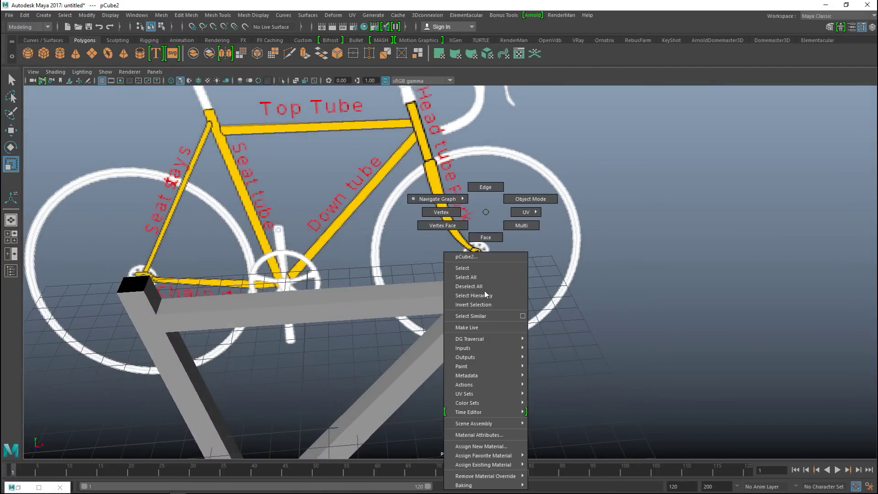
click(485, 237)
click(483, 309)
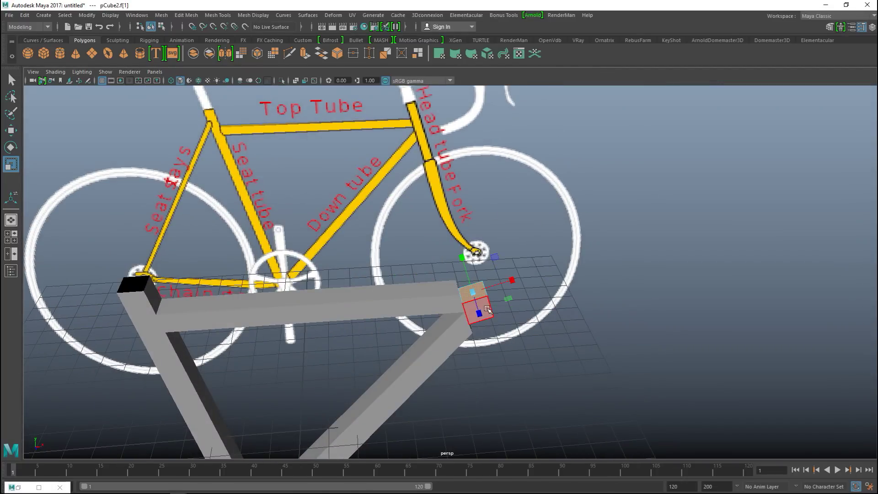
key(w)
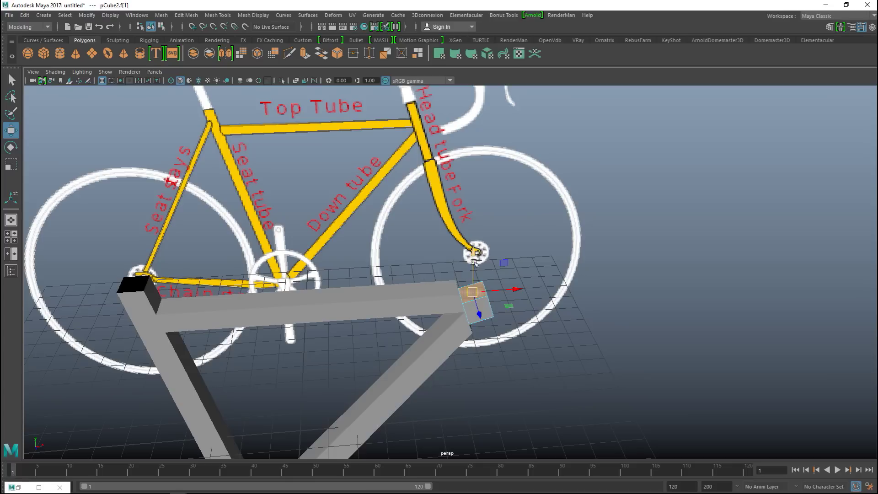
double_click(14, 134)
click(195, 153)
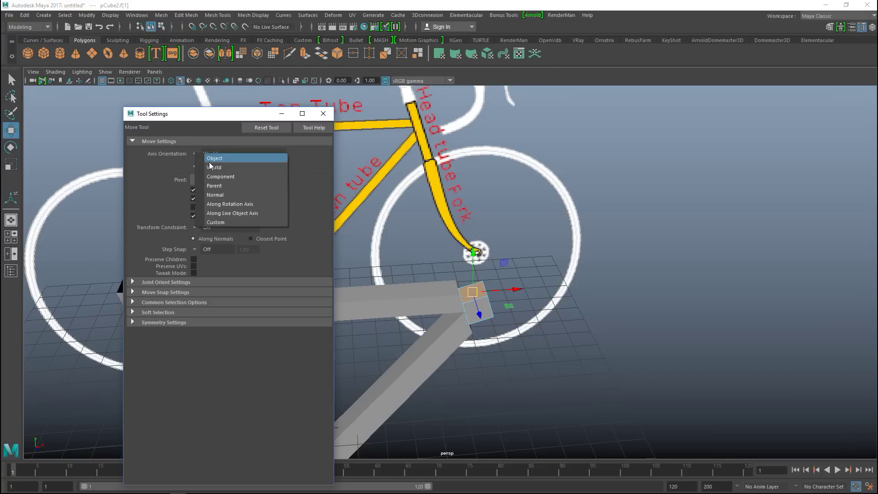
click(218, 158)
drag(215, 118, 779, 150)
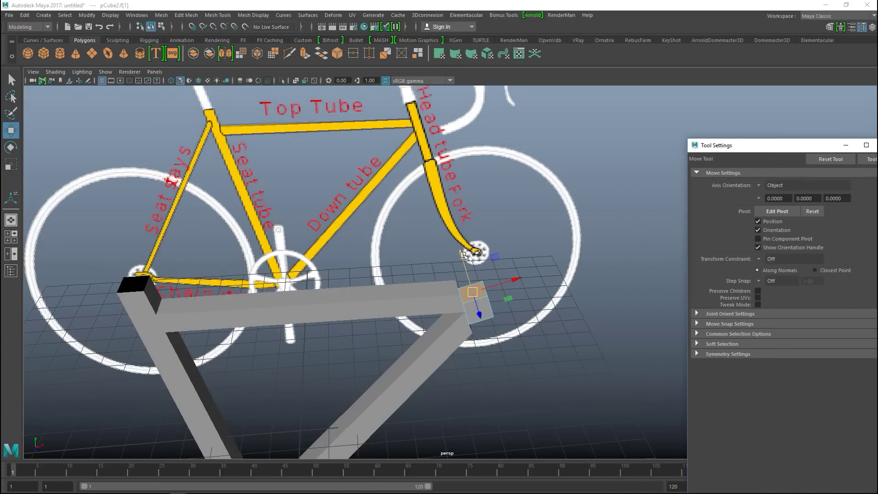
Step: Move the cube's top face along its local Y axis up to the reference head tube's upper end
drag(461, 266, 448, 222)
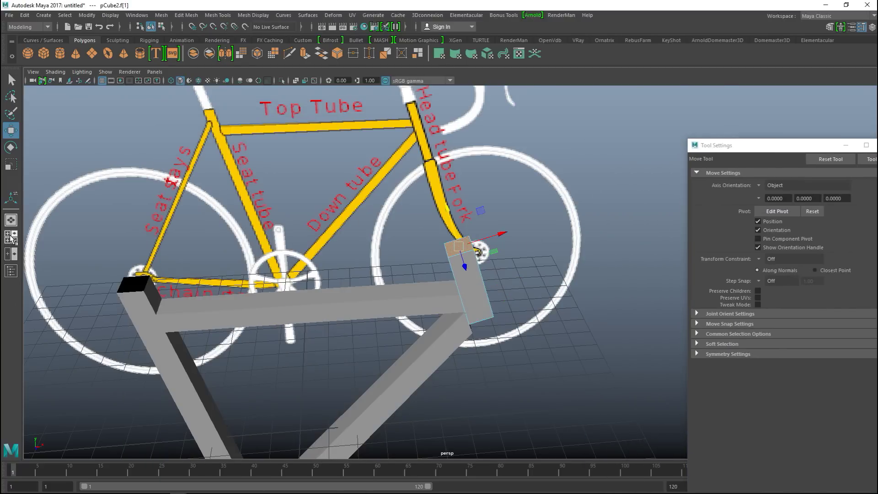
click(11, 237)
key(space)
alt+middle_drag(381, 270, 386, 442)
drag(366, 151, 396, 229)
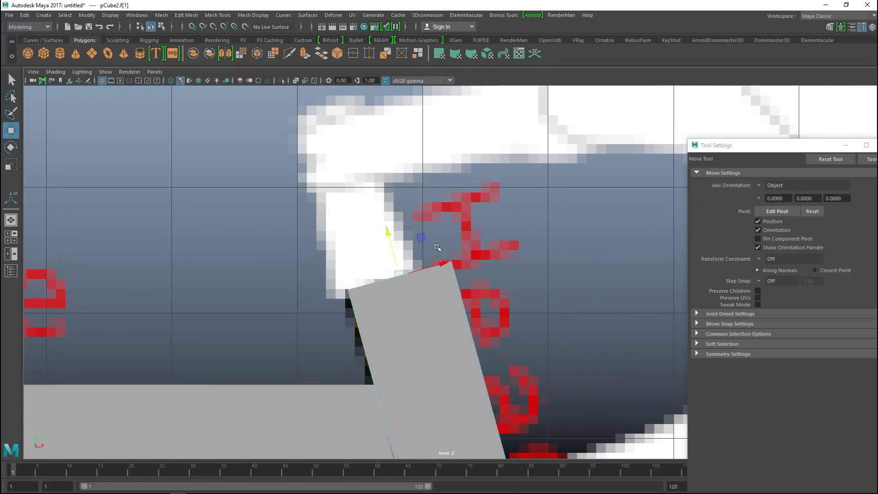
Step: Select the head tube block's bottom face and move it along its local Y axis down to the top of the fork
scroll(480, 288, down, 9)
alt+middle_drag(511, 320, 445, 267)
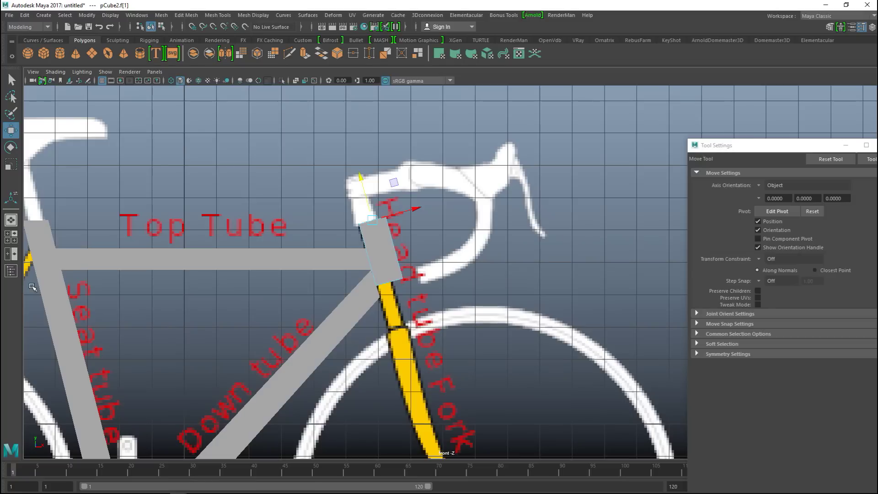
click(8, 237)
key(space)
alt+drag(499, 304, 359, 242)
right_drag(350, 195, 345, 215)
click(349, 207)
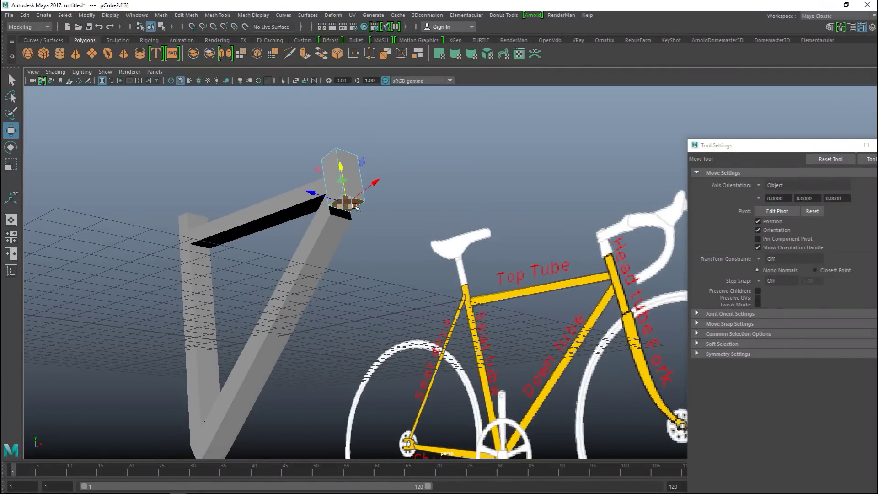
drag(341, 168, 338, 221)
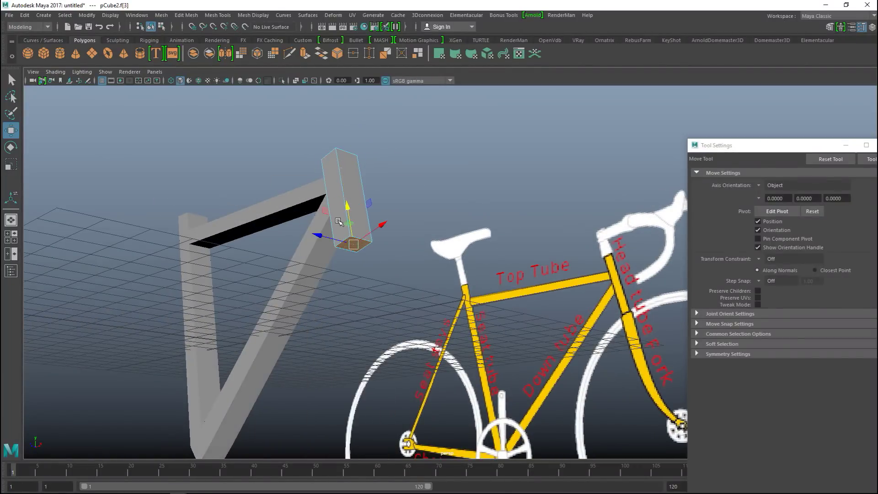
click(11, 237)
key(space)
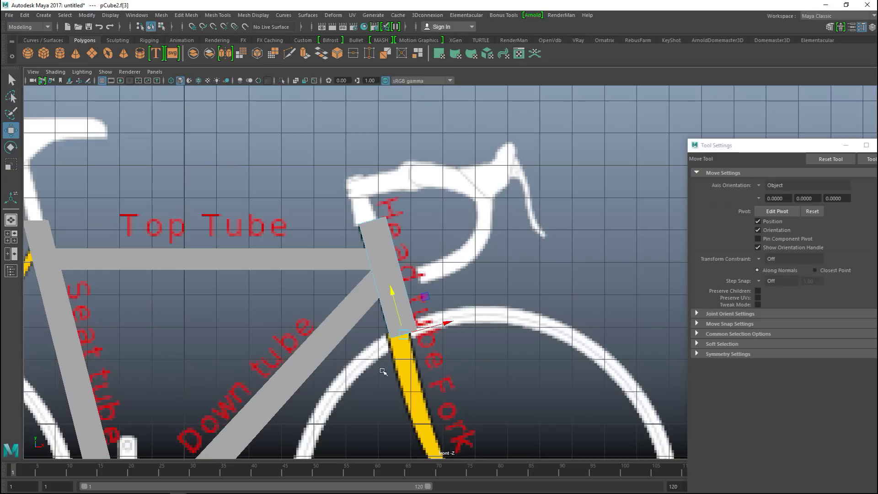
mouse_move(390, 288)
mouse_down()
mouse_move(388, 276)
mouse_move(393, 283)
mouse_up()
Step: Switch the head tube block to object mode and shift it back over the reference head tube in the front view
alt+middle_drag(461, 335, 499, 329)
scroll(489, 325, up, 3)
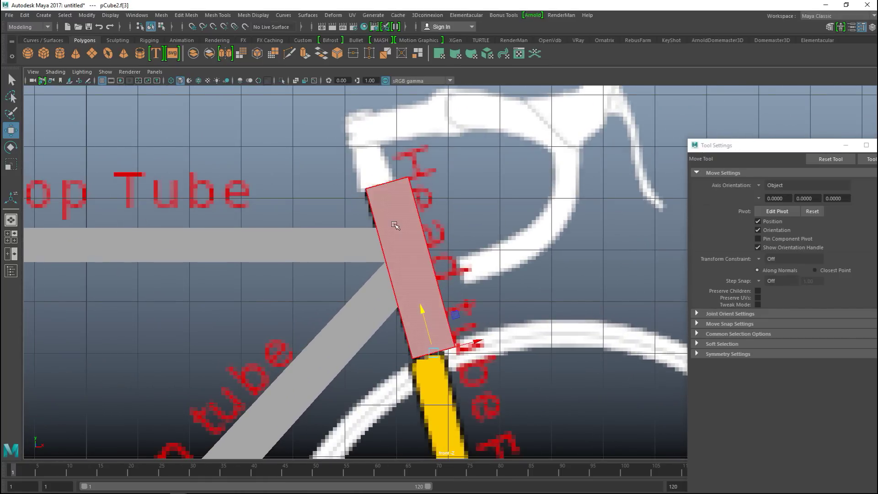
right_drag(393, 211, 432, 199)
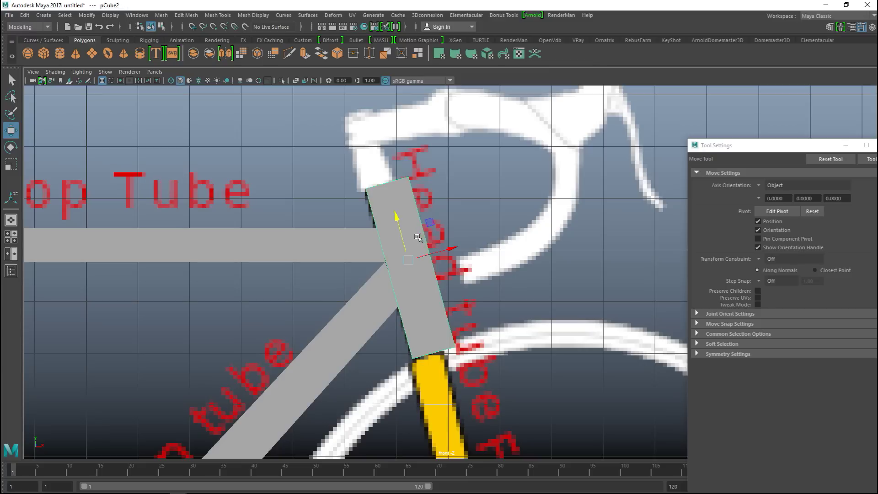
drag(405, 262, 398, 265)
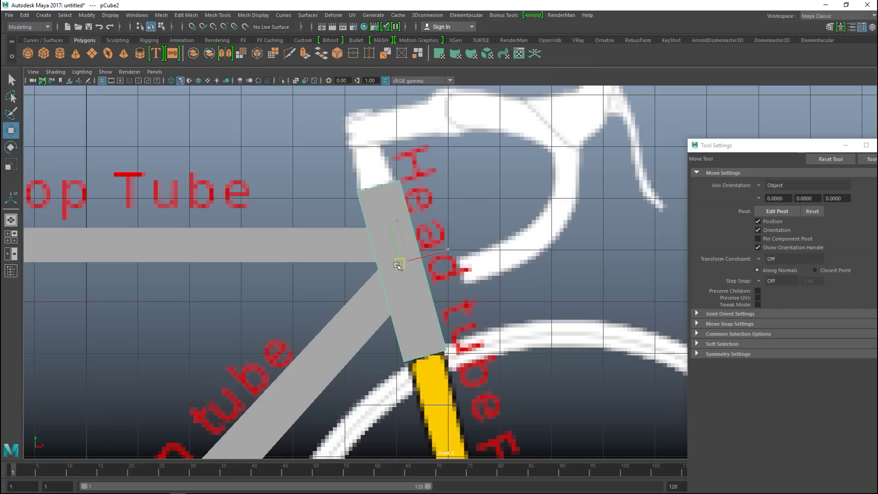
Step: Select the front end vertices of the top and down tubes and move them back to the head tube block's rear edge
click(334, 257)
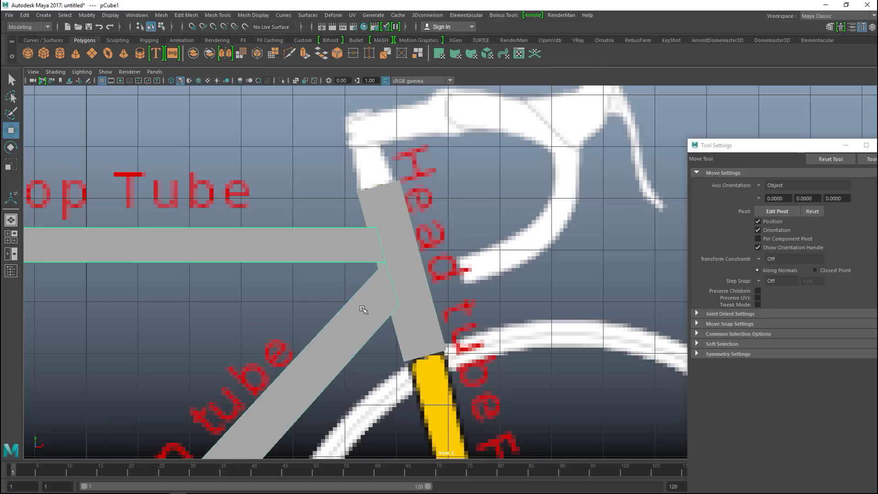
right_drag(373, 211, 265, 212)
drag(329, 211, 445, 355)
drag(386, 267, 378, 268)
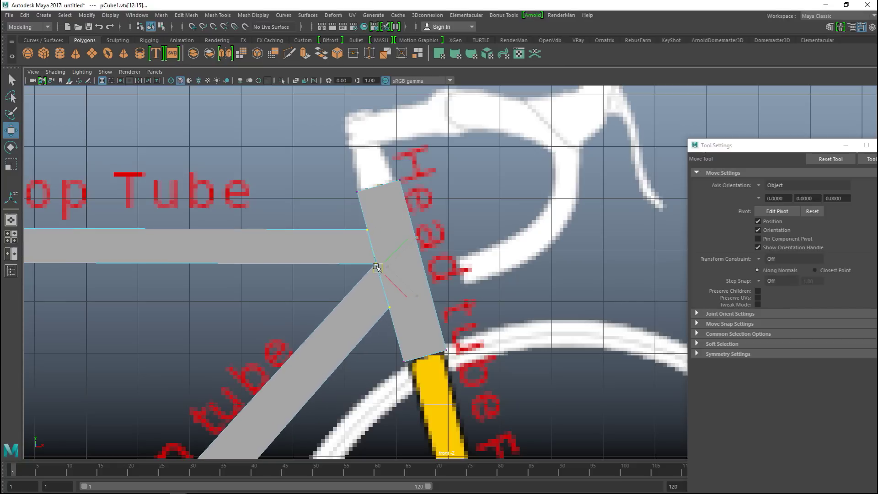
Step: Close the move tool's settings and insert edge loops across the head tube block at the top and down tube junctions
drag(799, 146, 684, 154)
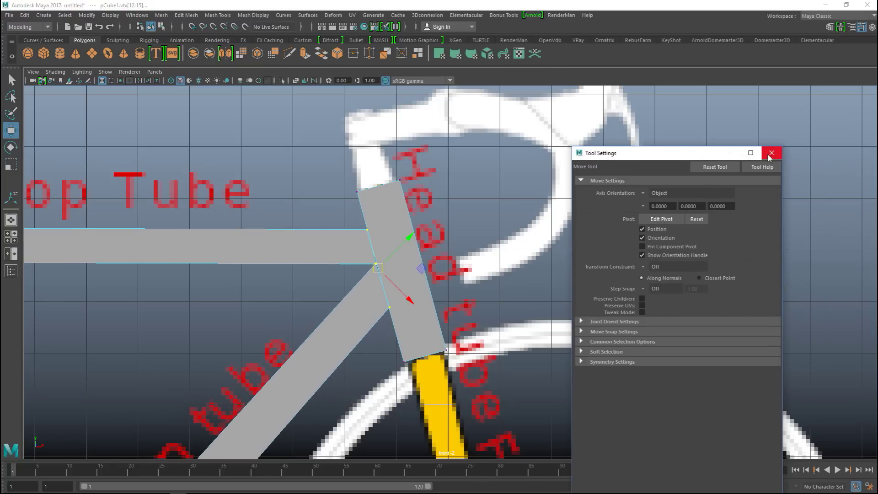
click(771, 155)
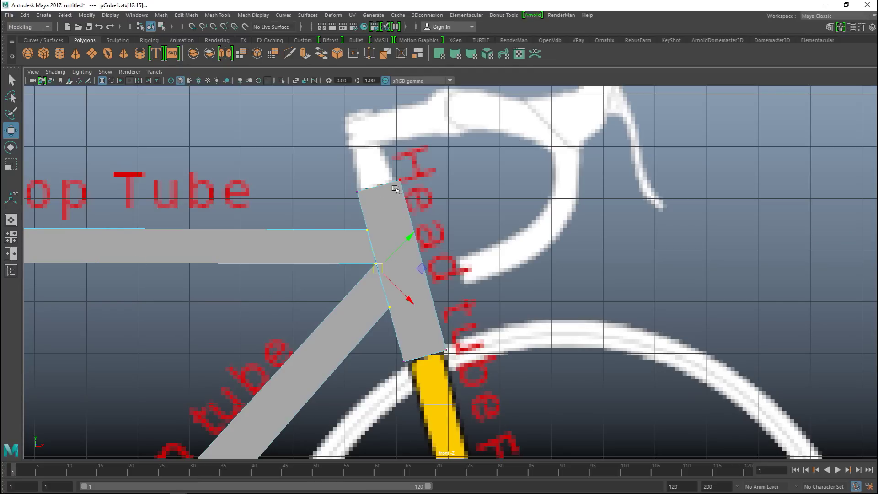
click(186, 15)
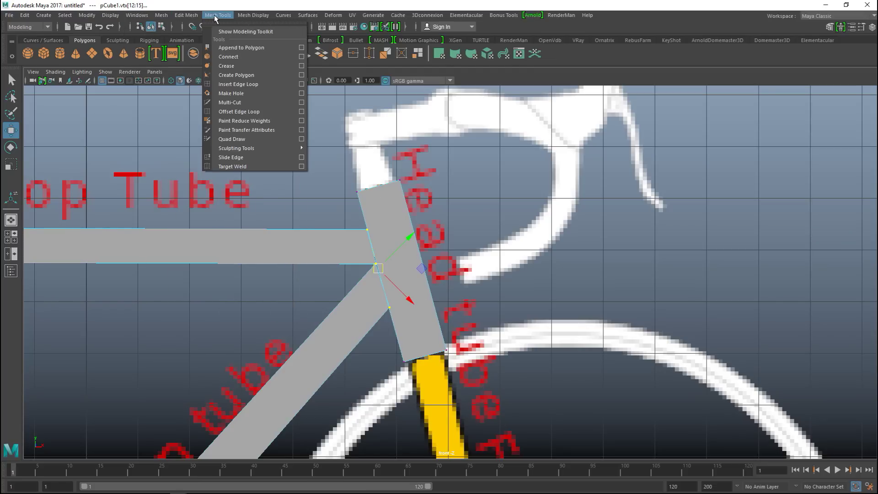
click(262, 83)
scroll(432, 290, up, 2)
scroll(432, 290, up, 2)
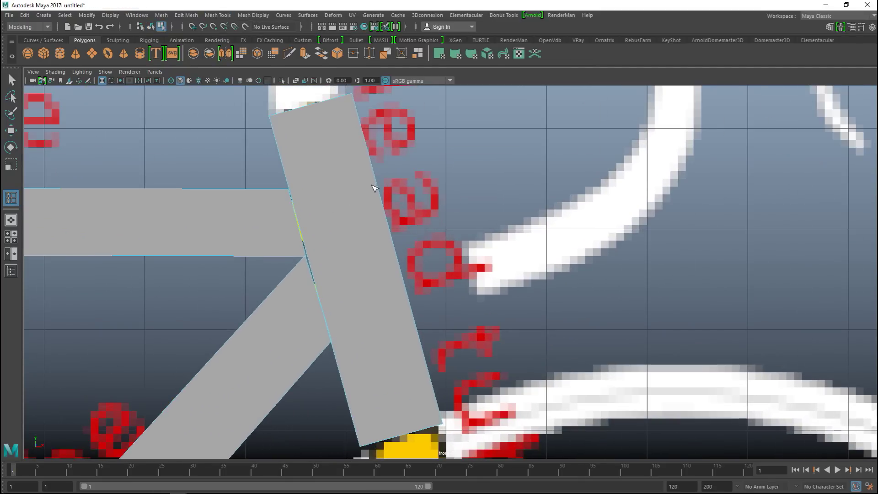
drag(376, 180, 372, 166)
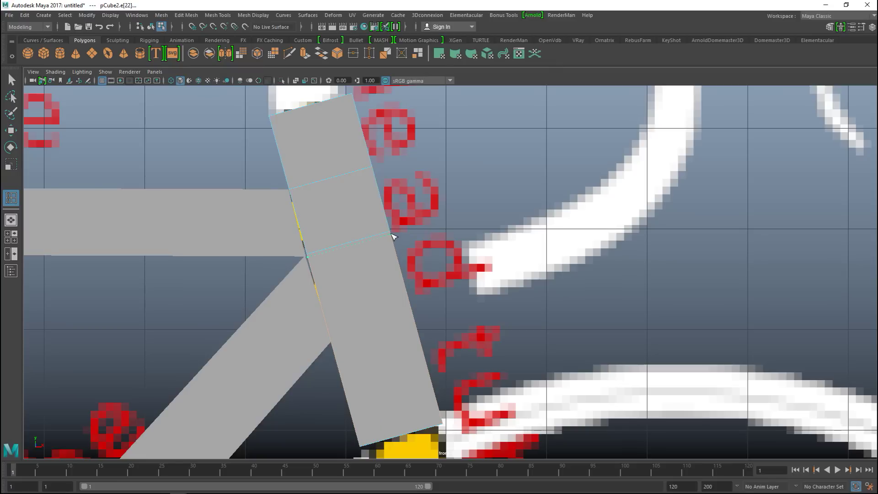
click(392, 234)
key(q)
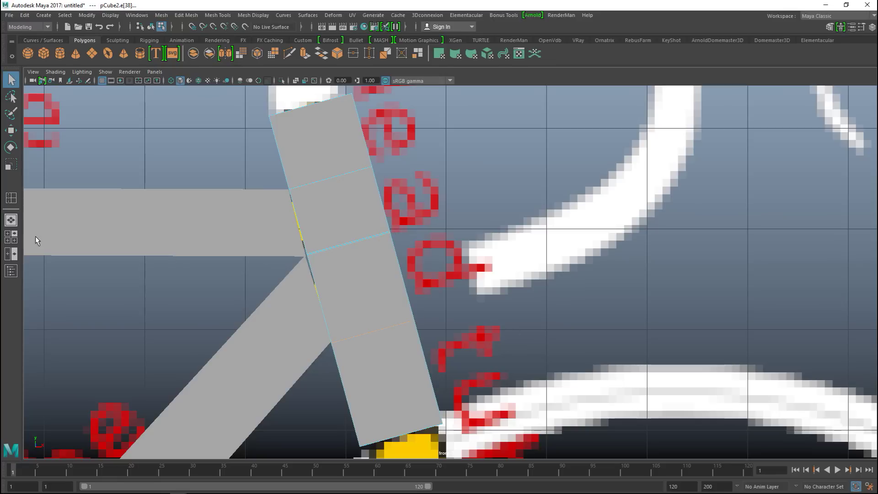
Step: Switch to the perspective view in object mode and hide the mesh holding the seat, top and down tubes
click(11, 238)
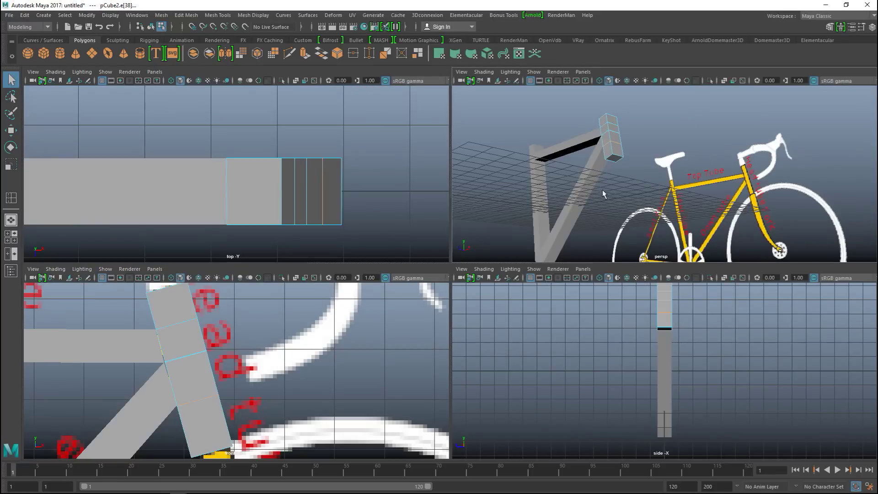
key(space)
right_drag(343, 185, 393, 168)
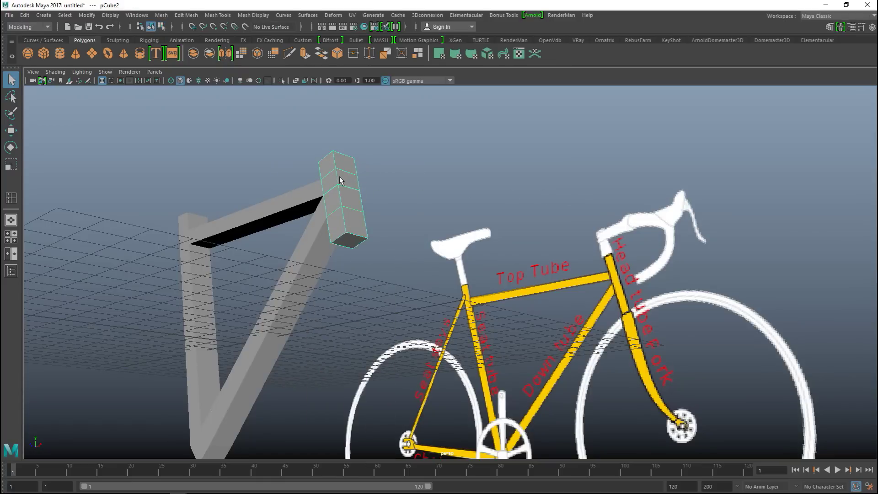
alt+drag(395, 280, 474, 320)
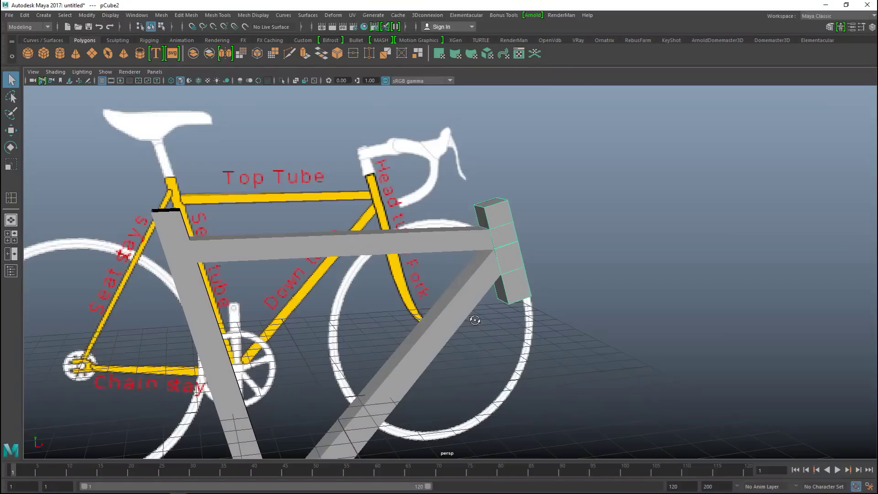
click(444, 248)
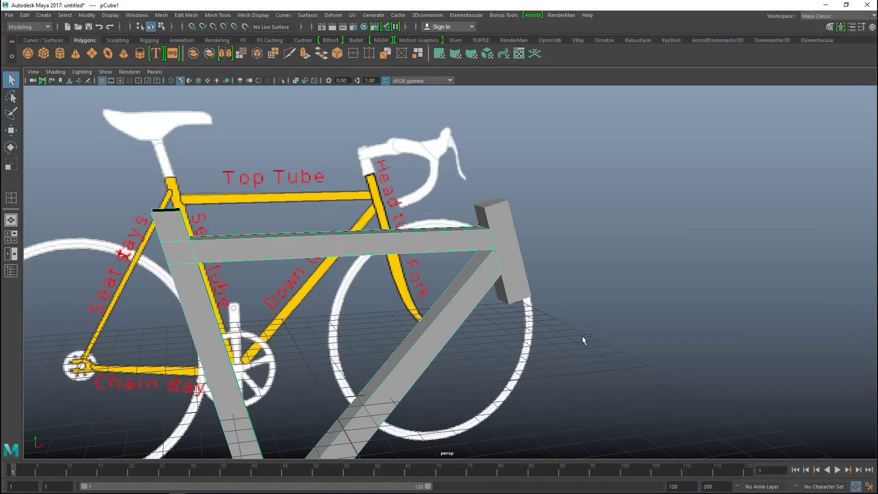
key(Delete)
Step: Delete the two rear faces of the head tube block where the top and down tubes join it
click(502, 233)
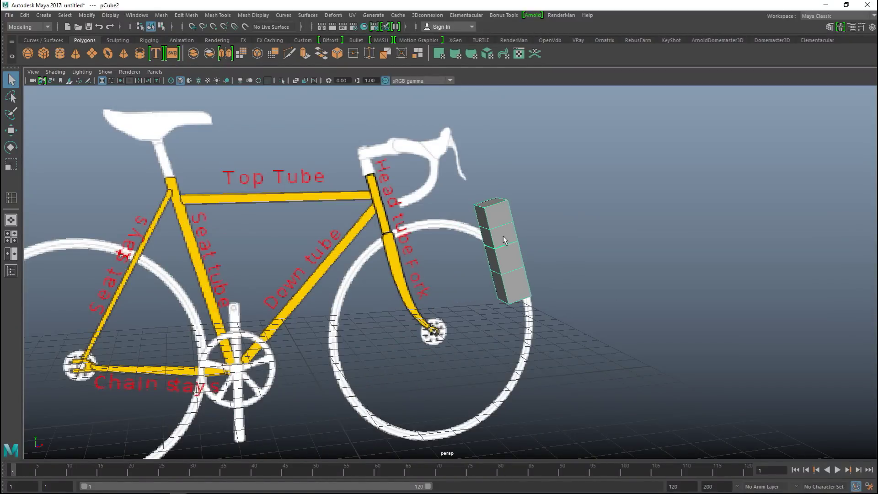
scroll(554, 295, up, 6)
right_drag(569, 175, 556, 194)
click(556, 183)
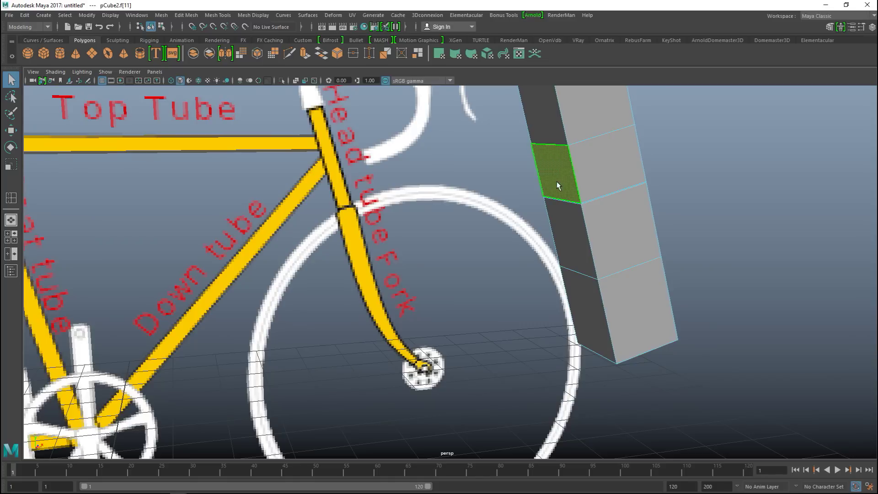
key(Delete)
click(575, 241)
key(Delete)
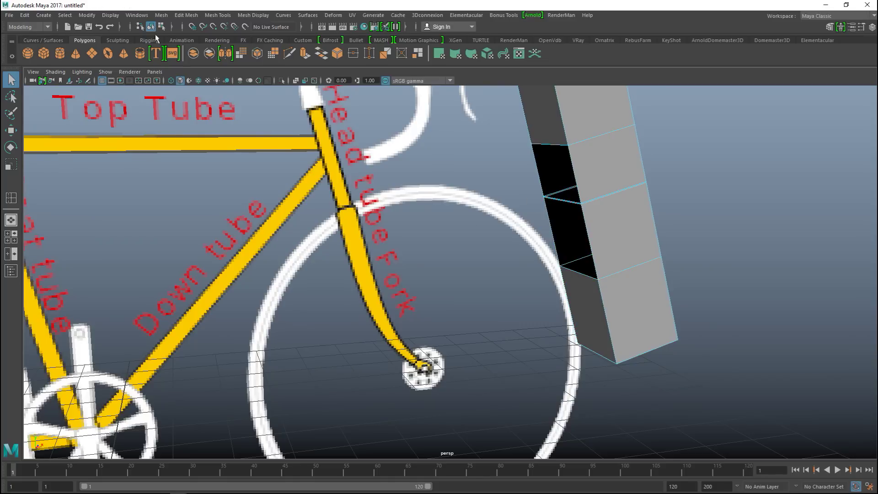
Step: Unhide the tube mesh and display the scene in wireframe around the head tube joint
click(109, 15)
mouse_move(144, 64)
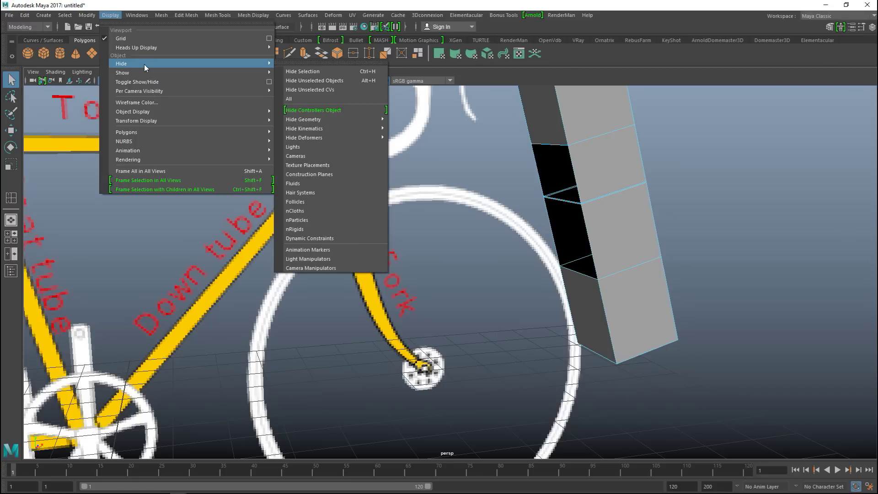
click(307, 116)
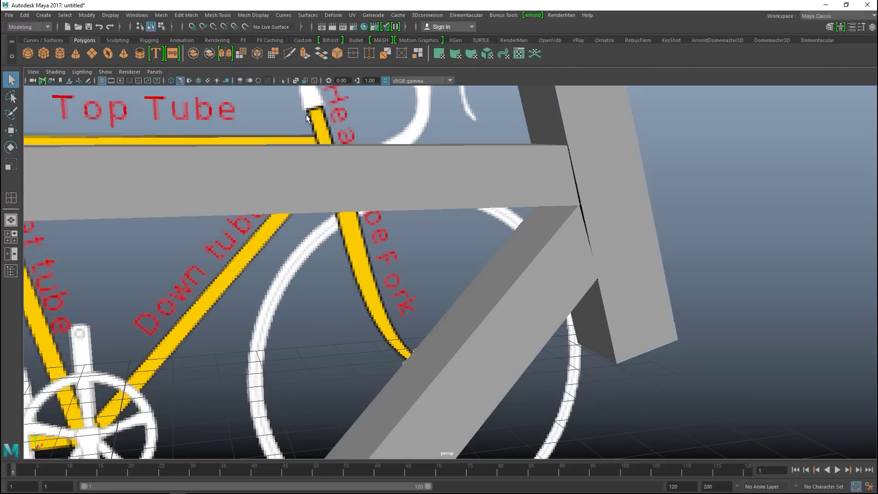
alt+drag(660, 267, 583, 333)
key(4)
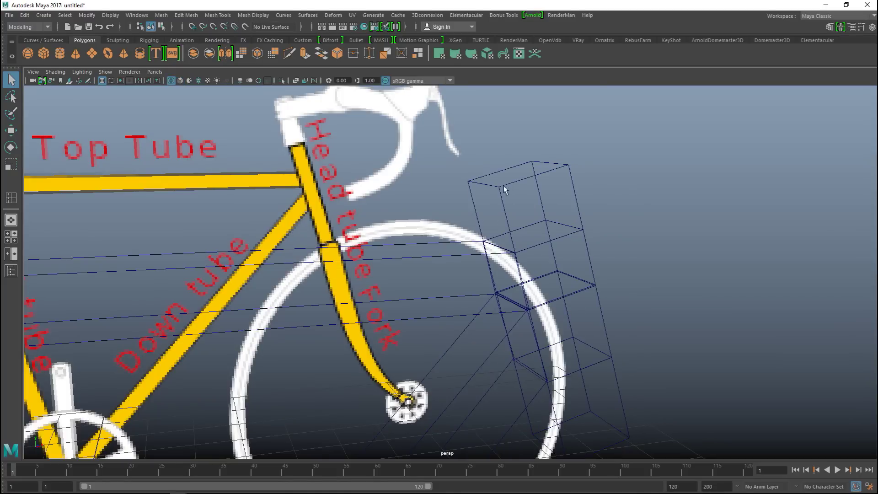
Step: Select the head tube block together with the tube mesh and combine them into one mesh
right_click(513, 176)
click(555, 183)
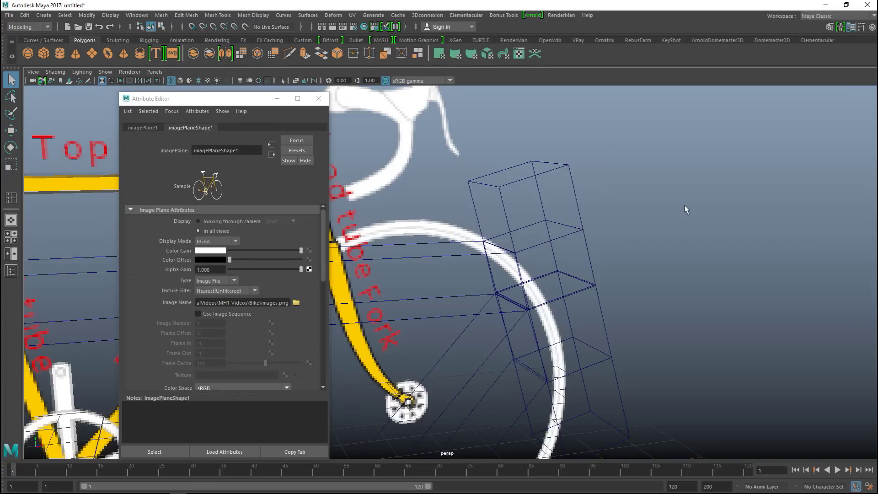
right_click(544, 171)
click(566, 174)
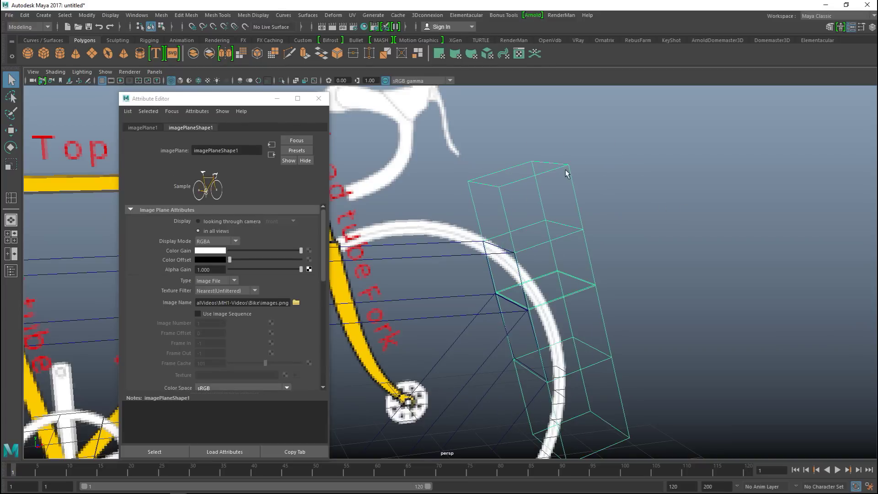
click(276, 99)
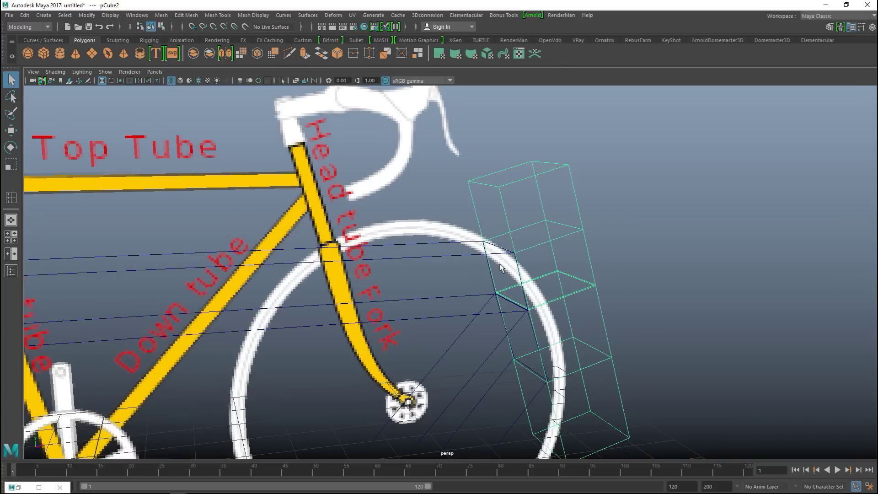
shift+click(453, 254)
click(161, 15)
click(191, 48)
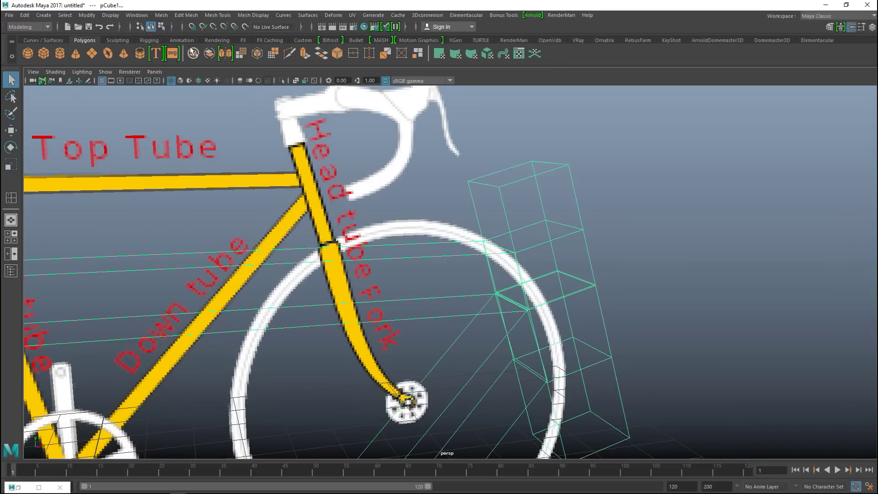
Step: Select the bicycle reference image and clear it out of the perspective view
scroll(317, 169, down, 3)
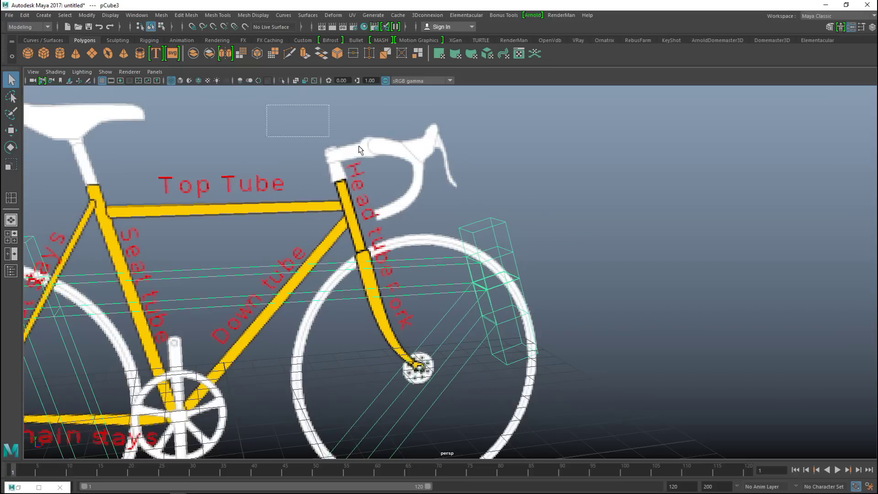
drag(352, 147, 382, 169)
key(Delete)
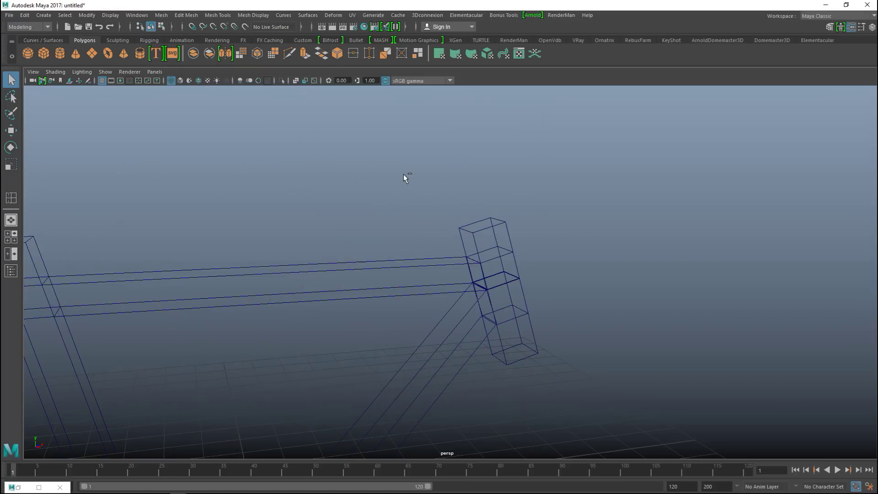
Step: Merge the overlapping vertices at the far upper corner where the top tube meets the head tube
scroll(539, 235, up, 3)
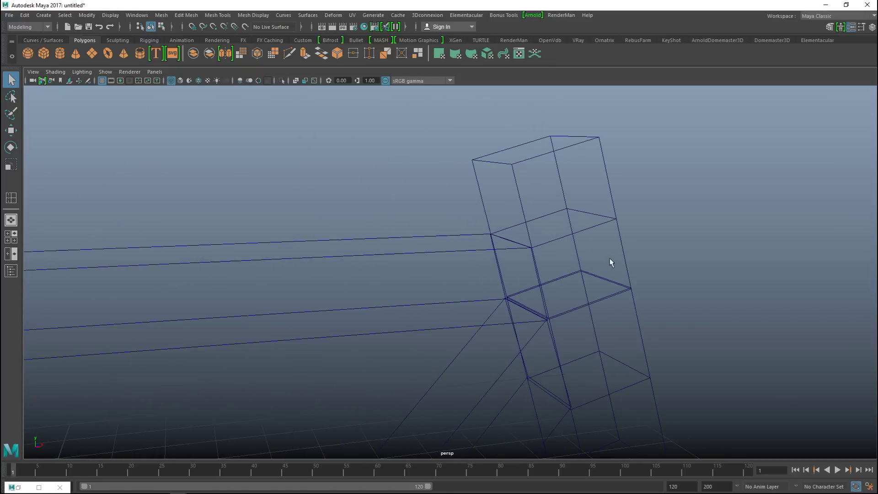
alt+drag(577, 278, 556, 289)
click(519, 180)
right_drag(523, 180, 478, 182)
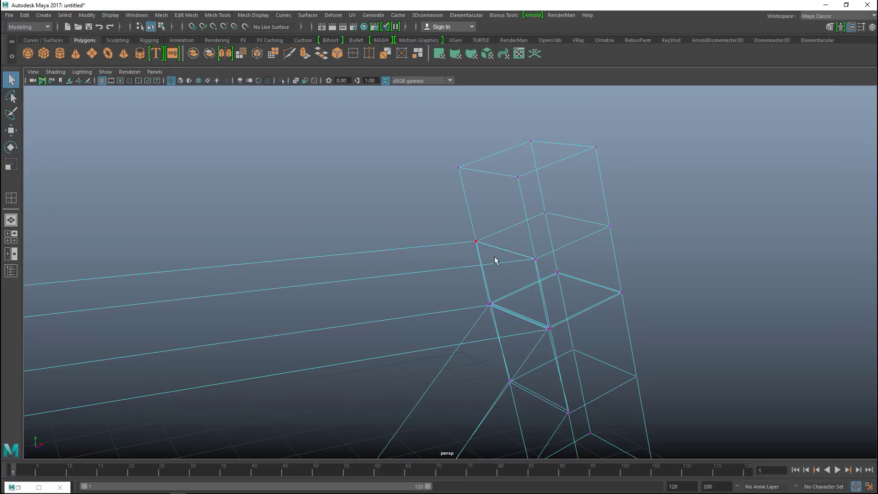
drag(486, 248, 487, 249)
click(163, 16)
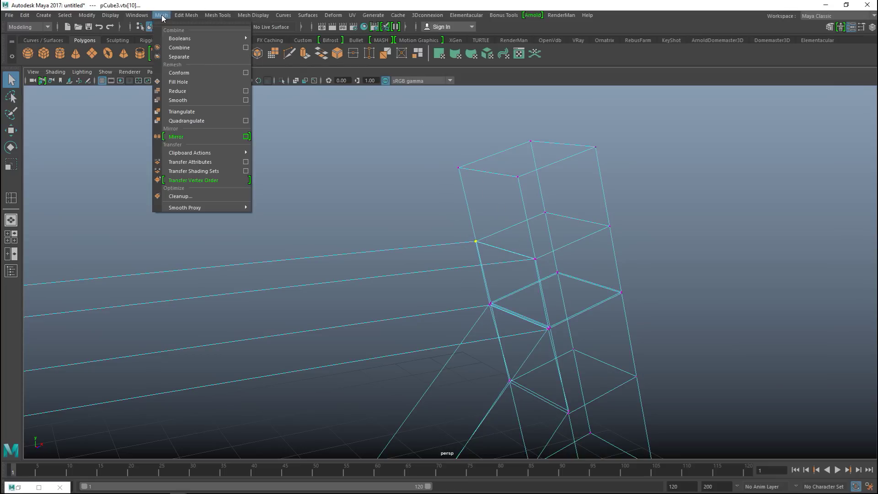
mouse_move(186, 15)
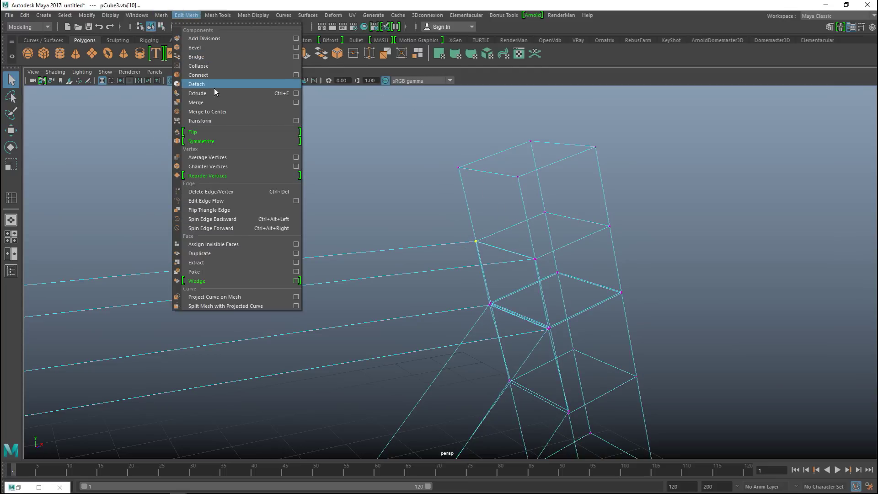
click(213, 103)
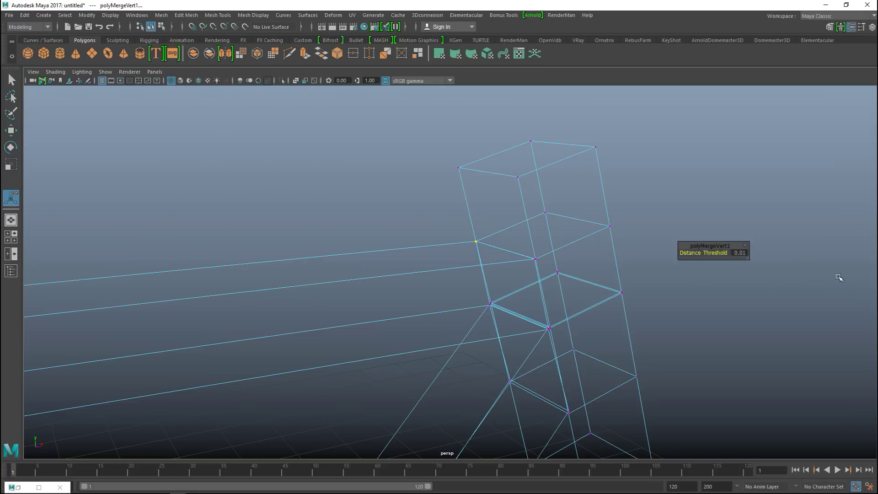
Step: Merge the overlapping vertices at the near upper corner and along the middle edge of the head tube joint
click(535, 259)
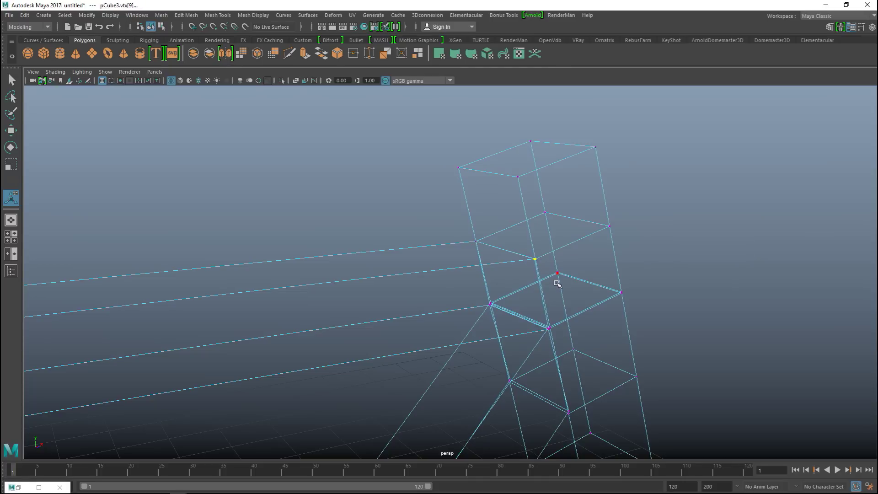
drag(556, 284, 557, 286)
drag(471, 296, 563, 339)
key(g)
key(g)
Step: Merge the overlapping vertices at both lower corners where the down tube meets the head tube
drag(558, 405, 580, 421)
key(g)
drag(498, 370, 527, 399)
key(g)
Step: Merge the head tube vertex with the adjacent tube vertex at the near middle corner of the joint
scroll(588, 368, up, 4)
scroll(556, 333, up, 5)
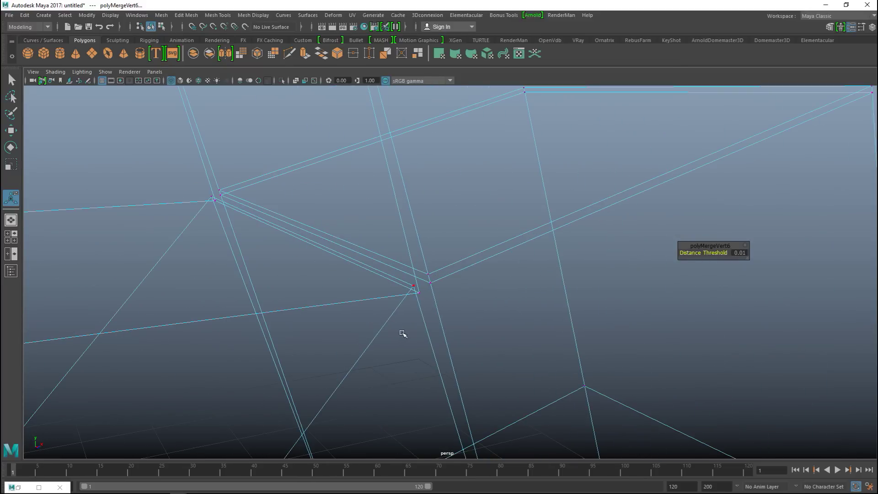
click(430, 283)
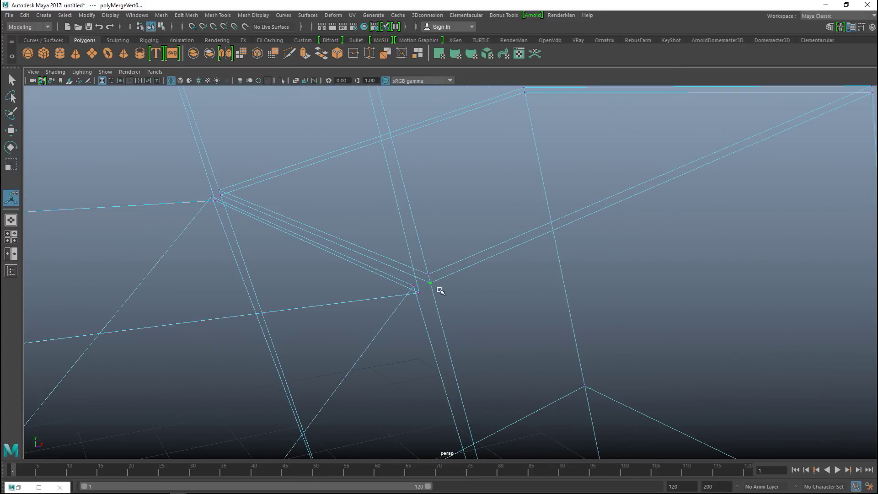
shift+click(417, 291)
key(g)
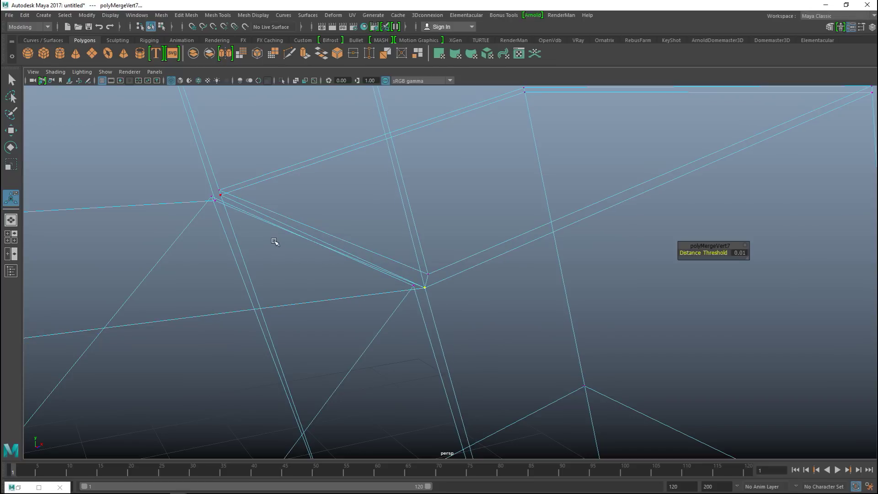
Step: Merge the head tube vertex with the adjacent tube vertex at the far middle corner of the joint
alt+middle_drag(285, 275, 329, 300)
scroll(352, 295, up, 2)
scroll(357, 298, down, 2)
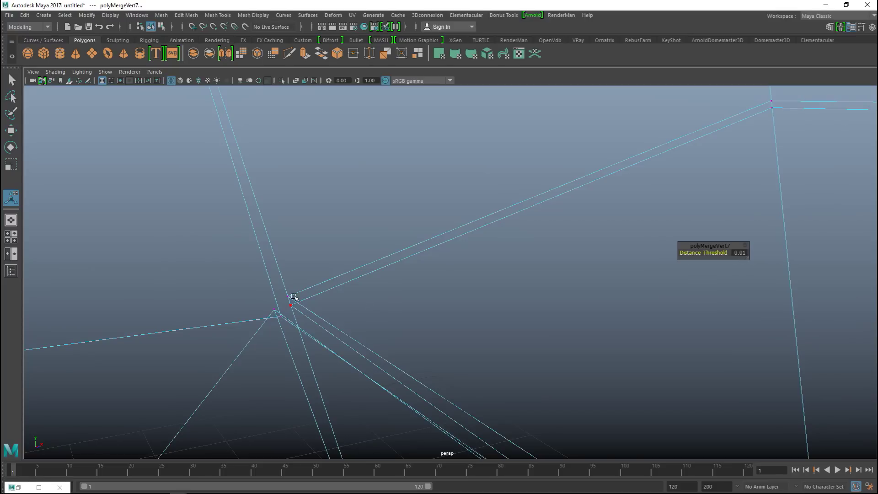
drag(283, 292, 292, 300)
shift+click(284, 320)
scroll(315, 366, down, 6)
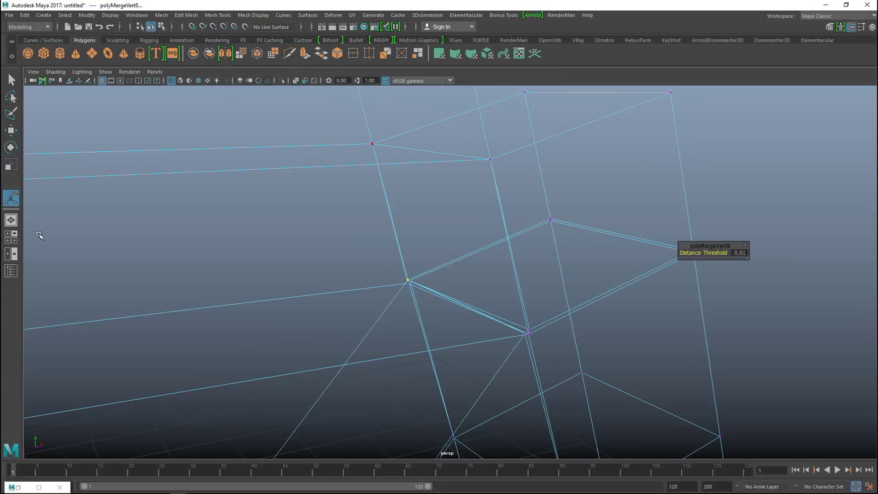
Step: Display the combined frame shaded with the smooth mesh preview and examine the head tube joint
click(11, 236)
key(space)
scroll(584, 212, down, 3)
key(5)
scroll(564, 222, down, 2)
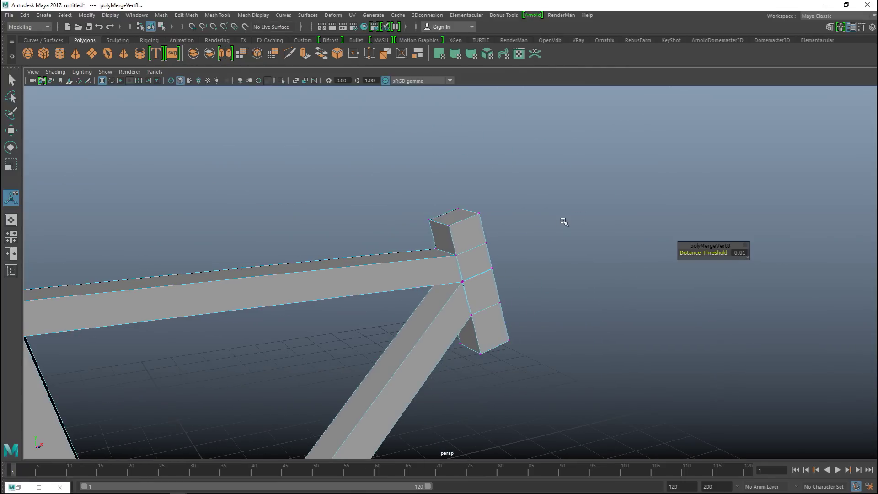
key(3)
scroll(555, 263, up, 5)
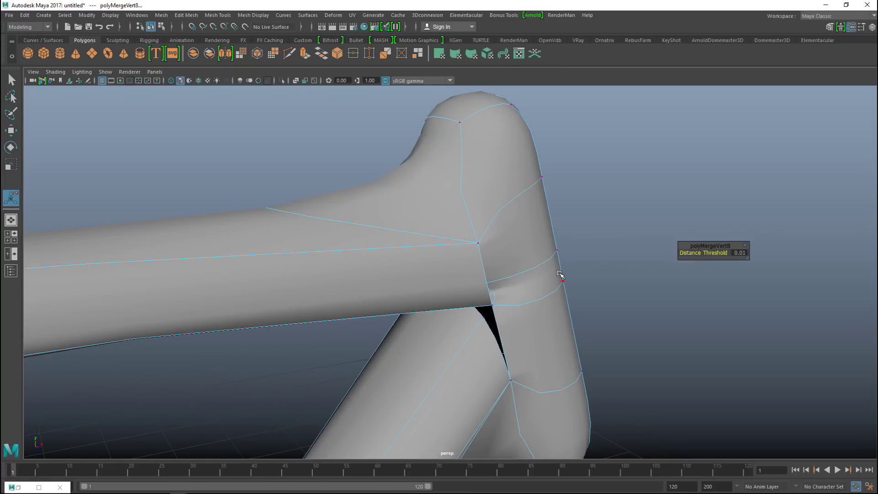
Step: Turn off the smooth preview and merge the near-side vertices where the top and down tubes meet the head tube, using distance threshold 0.1
key(1)
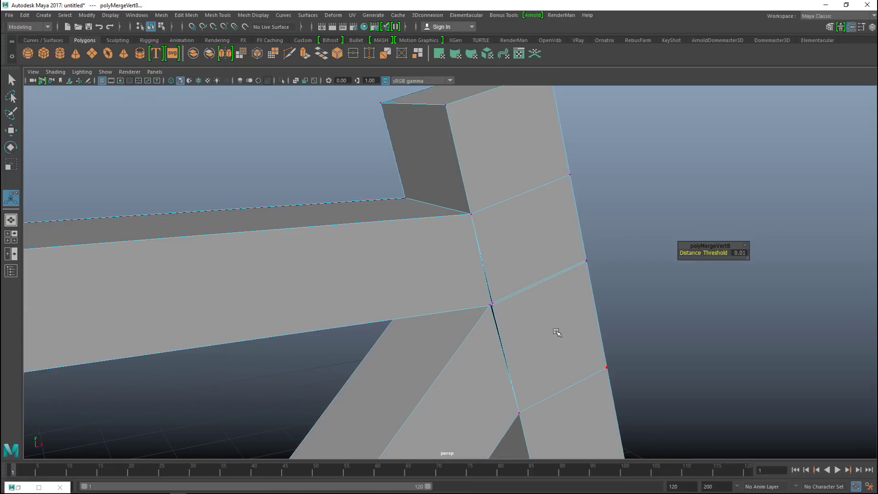
alt+middle_drag(576, 337, 543, 353)
scroll(558, 320, up, 2)
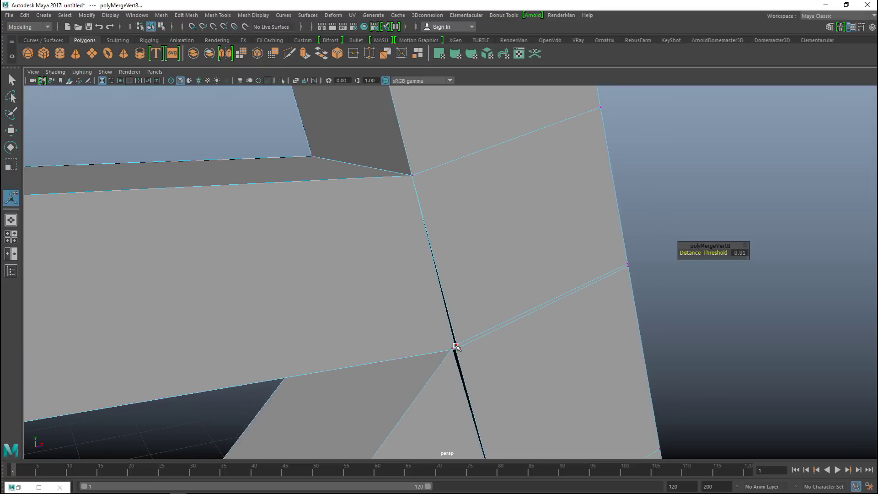
right_drag(456, 345, 414, 213)
drag(479, 368, 463, 360)
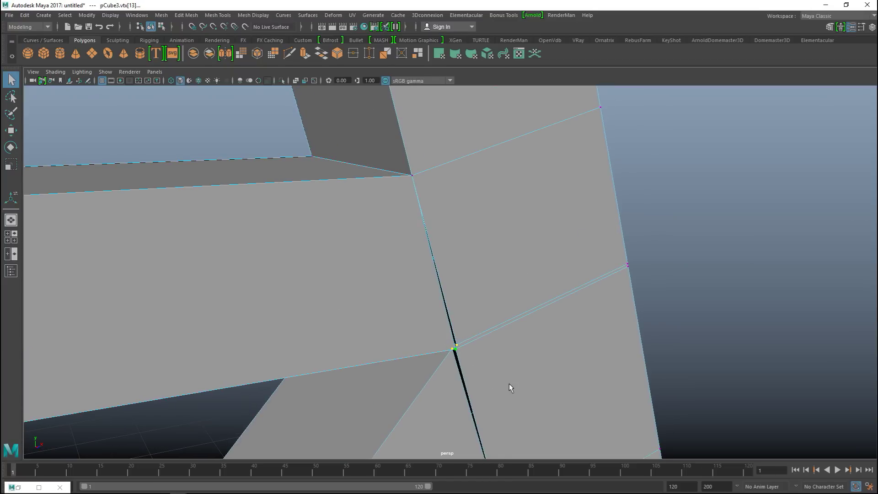
click(186, 15)
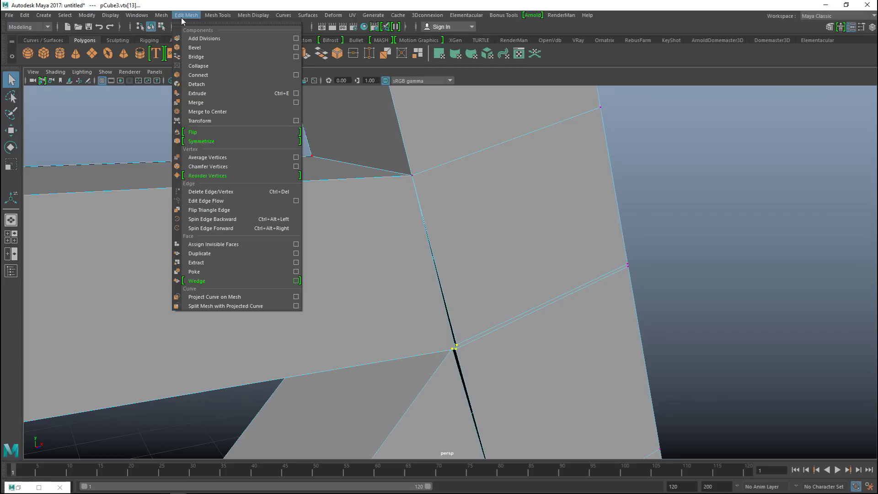
click(220, 102)
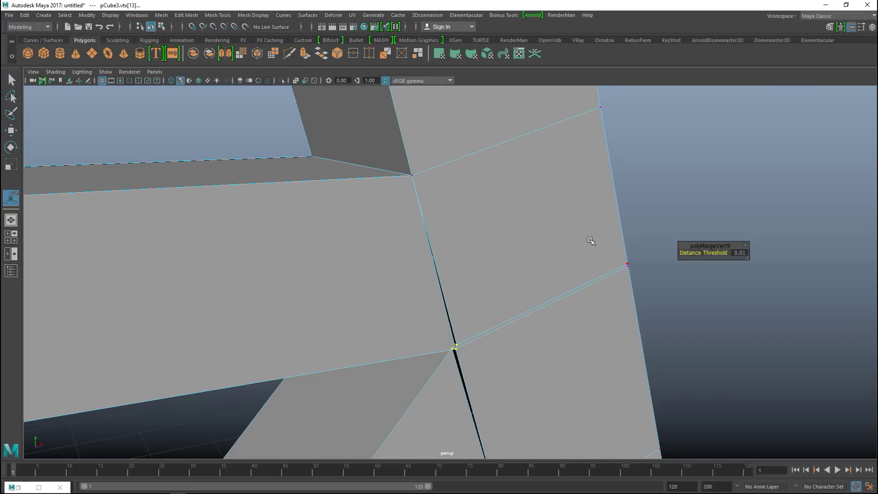
click(738, 254)
text(0.1)
key(Return)
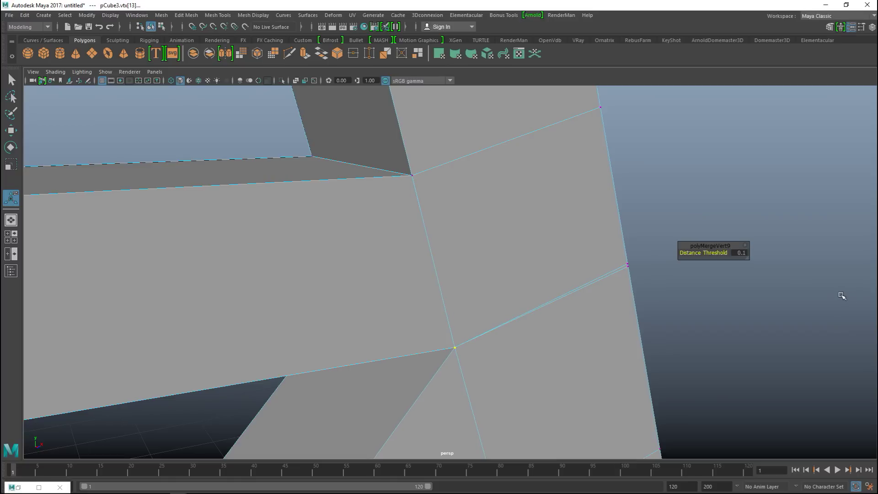
Step: Merge the far-side vertices where the top and down tubes meet the head tube, adjusting the merge distance threshold
scroll(681, 294, down, 4)
alt+drag(458, 320, 311, 338)
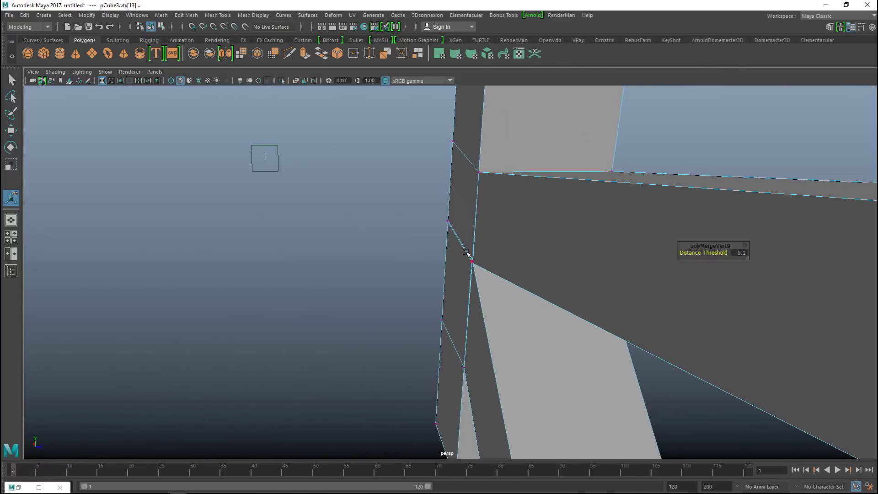
click(472, 262)
key(g)
click(739, 252)
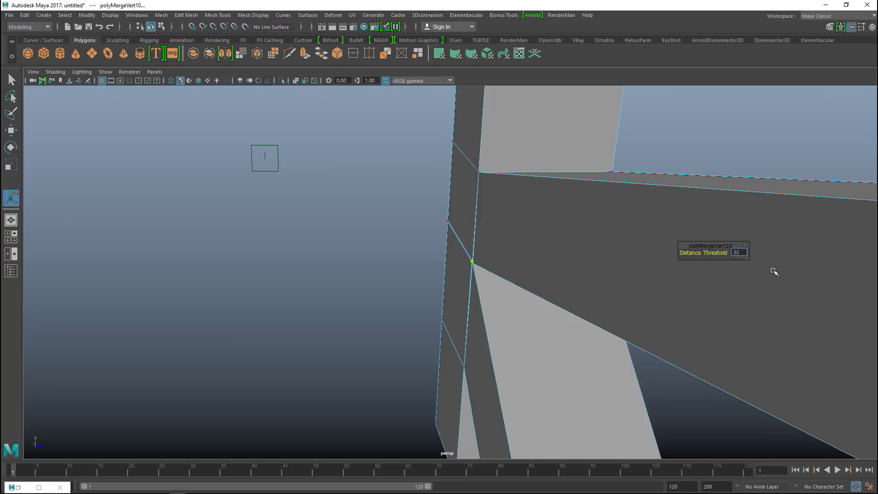
key(Return)
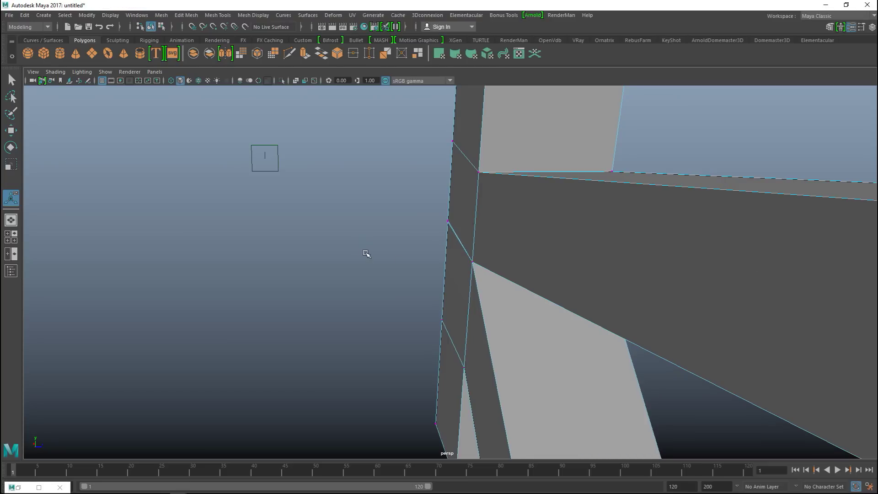
Step: Return to object mode, check the head tube joint in smooth preview, and restore the unsmoothed display
click(367, 255)
scroll(373, 273, down, 5)
alt+drag(494, 323, 421, 306)
right_drag(402, 212, 415, 204)
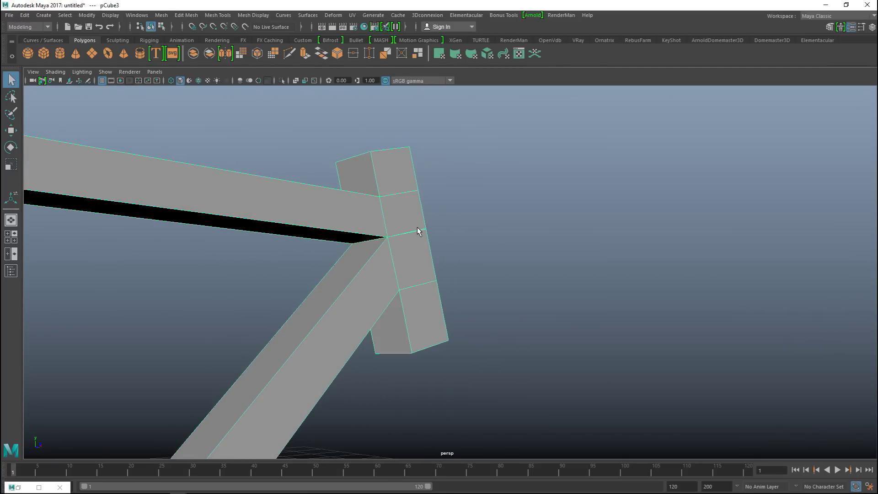
key(3)
scroll(496, 251, down, 3)
alt+middle_drag(521, 280, 672, 316)
key(1)
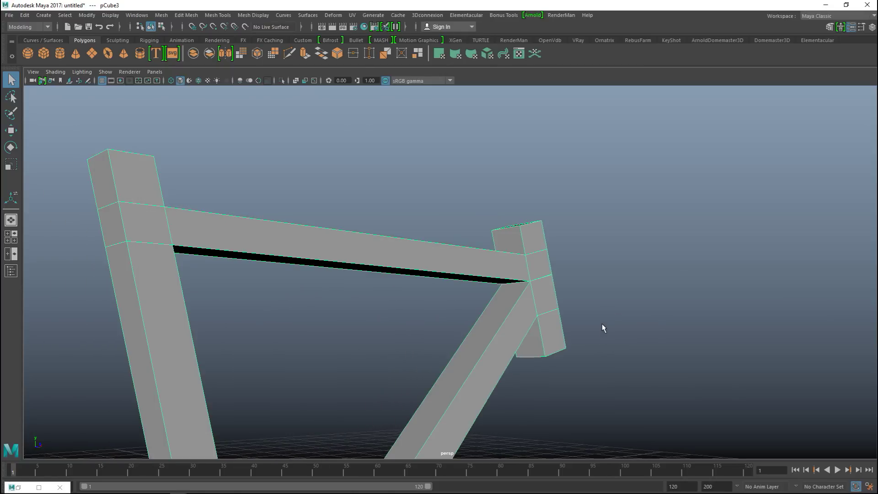
Step: Delete the cap faces at the upper and lower ends of the head tube
scroll(608, 316, down, 5)
alt+middle_drag(618, 309, 665, 190)
alt+drag(665, 190, 606, 232)
right_drag(470, 225, 473, 237)
click(473, 236)
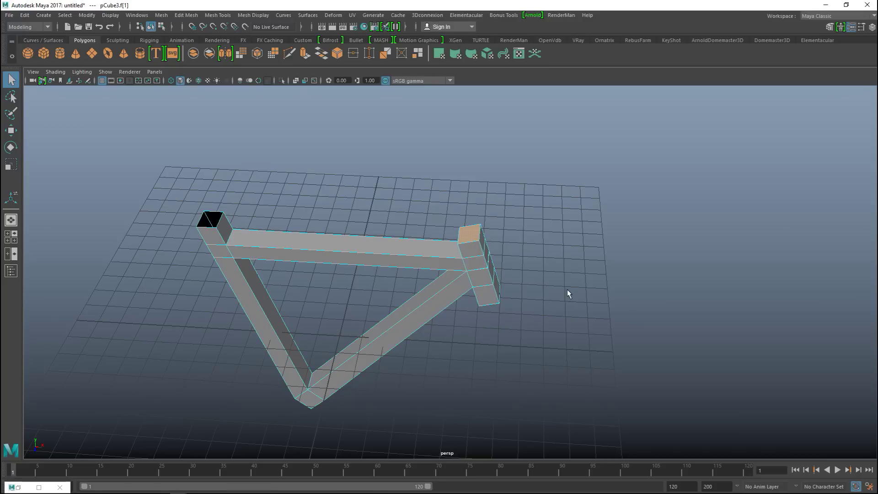
key(Delete)
alt+drag(587, 300, 460, 222)
click(408, 203)
key(Delete)
Step: Show all hidden objects and compare the frame with the bicycle reference image
scroll(513, 241, down, 3)
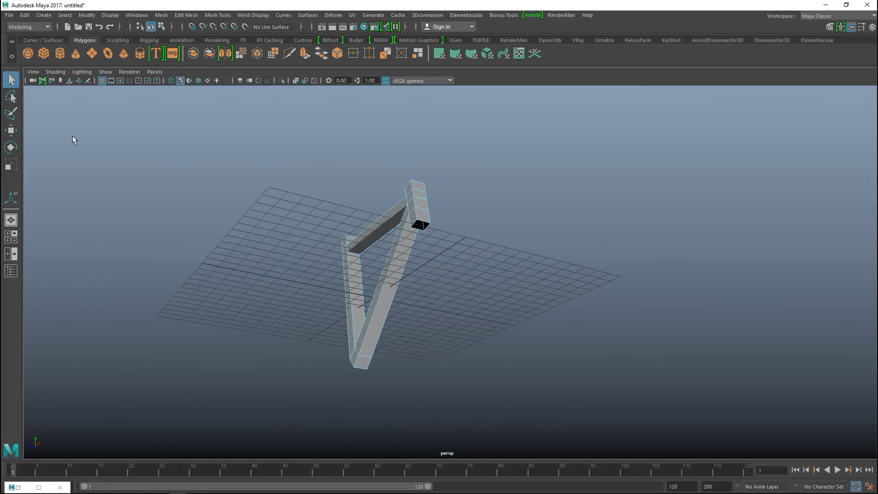
click(110, 15)
mouse_move(156, 73)
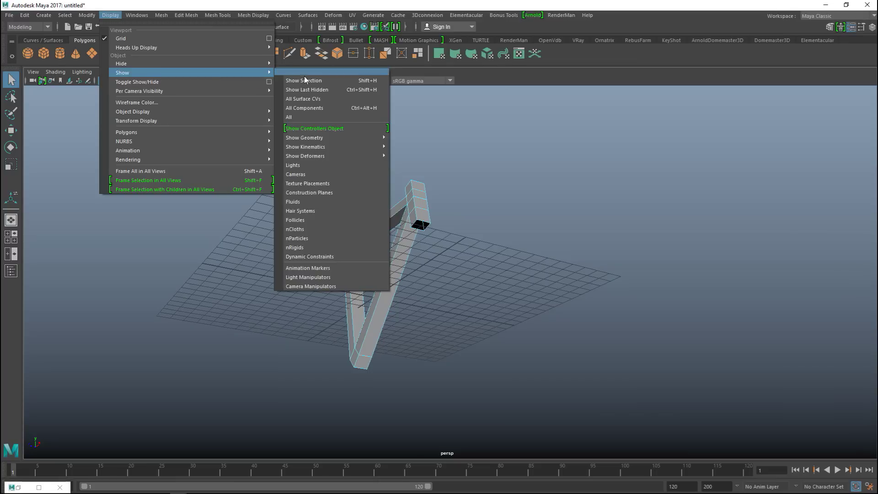
click(299, 117)
scroll(463, 238, down, 3)
alt+drag(462, 238, 547, 295)
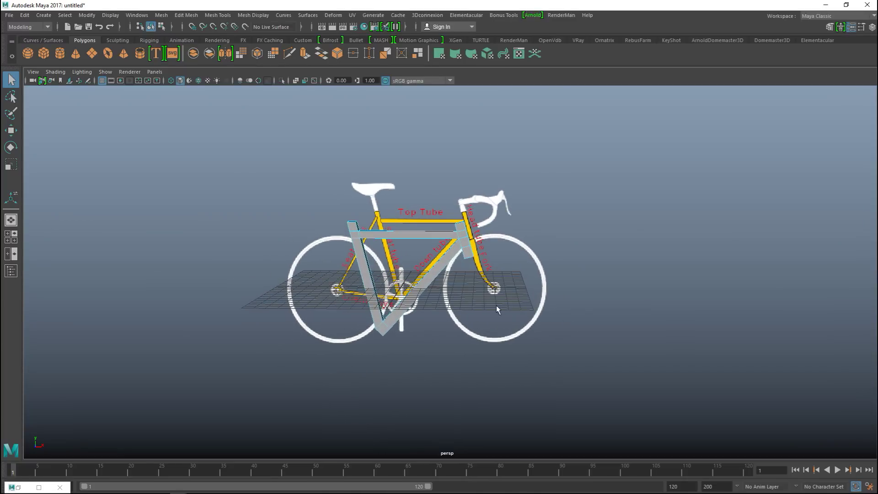
alt+drag(446, 358, 544, 338)
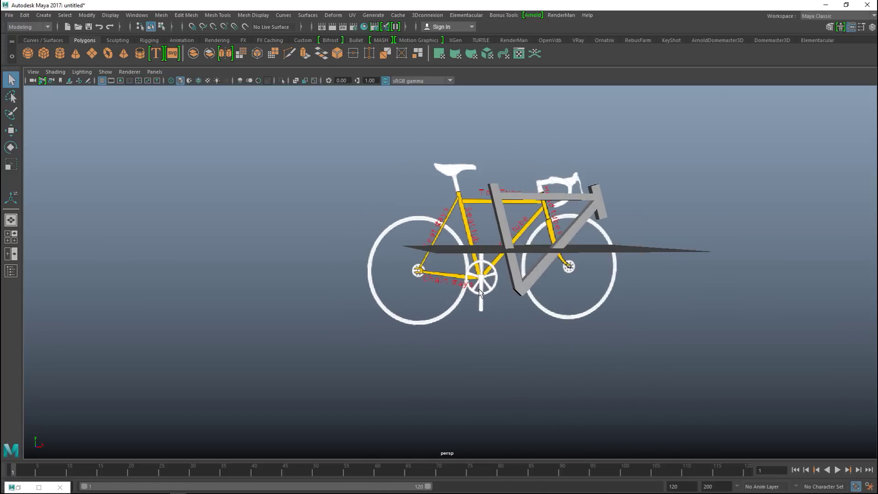
Step: Extrude the opposite side faces at the frame's lower corner, where the seat and down tubes meet, and scale them inward
scroll(452, 346, up, 6)
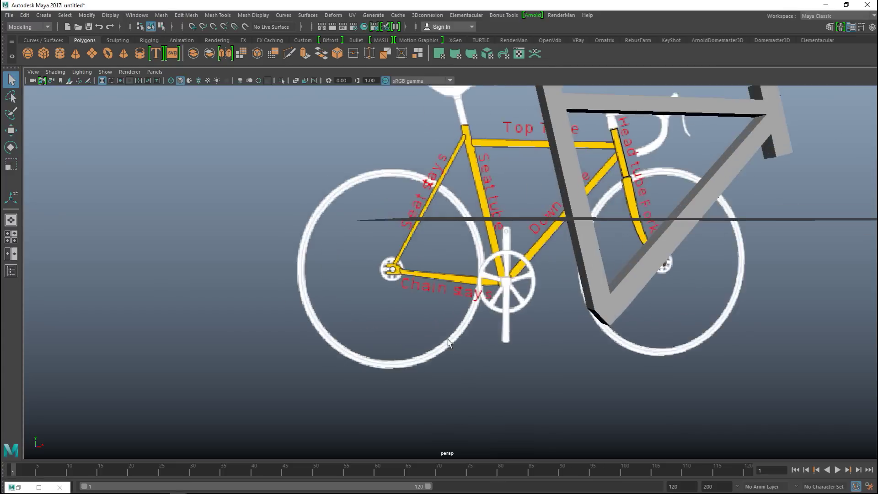
alt+middle_drag(574, 353, 481, 337)
scroll(481, 337, up, 3)
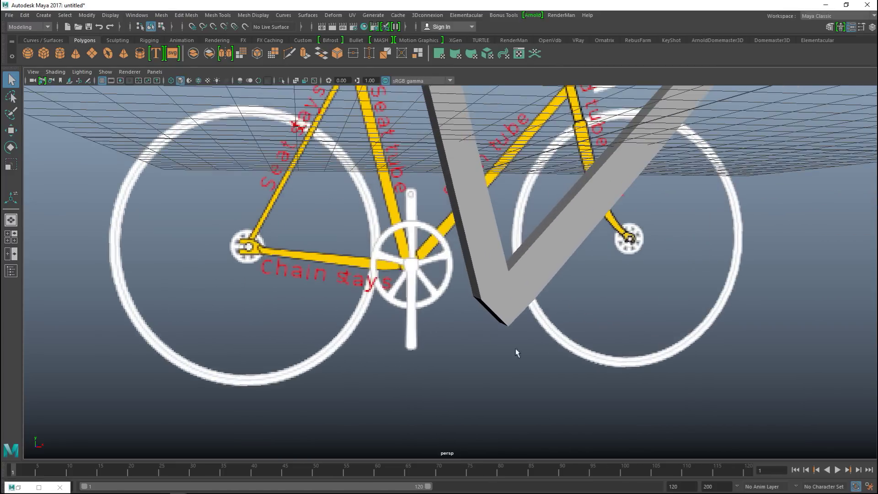
alt+middle_drag(533, 347, 503, 344)
click(453, 294)
right_click(459, 292)
right_drag(459, 292, 457, 237)
click(452, 294)
alt+drag(359, 303, 522, 317)
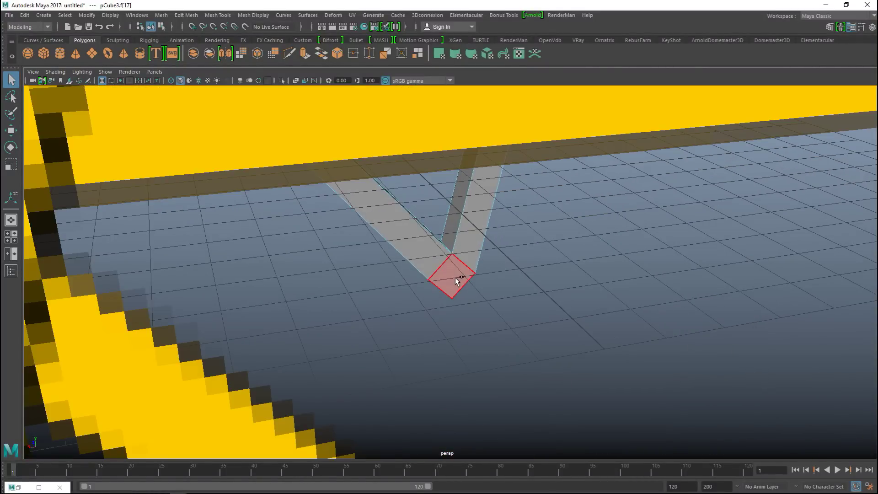
alt+drag(623, 324, 445, 292)
key(ctrl+e)
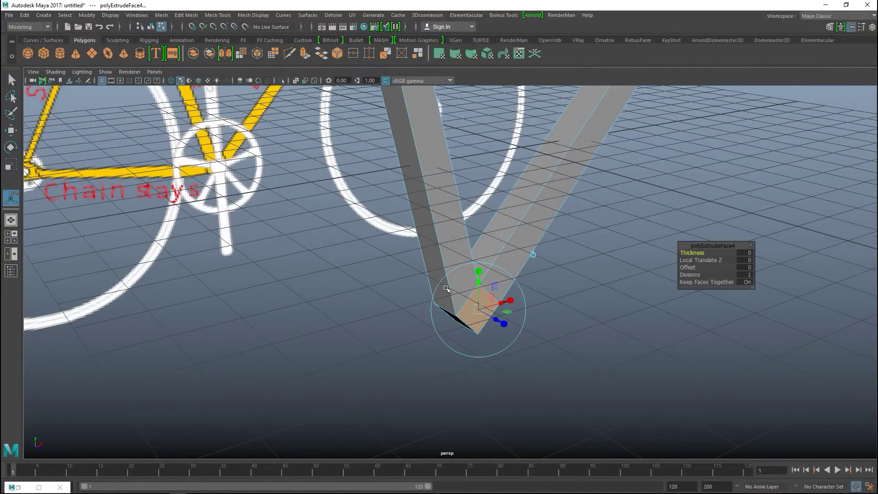
key(r)
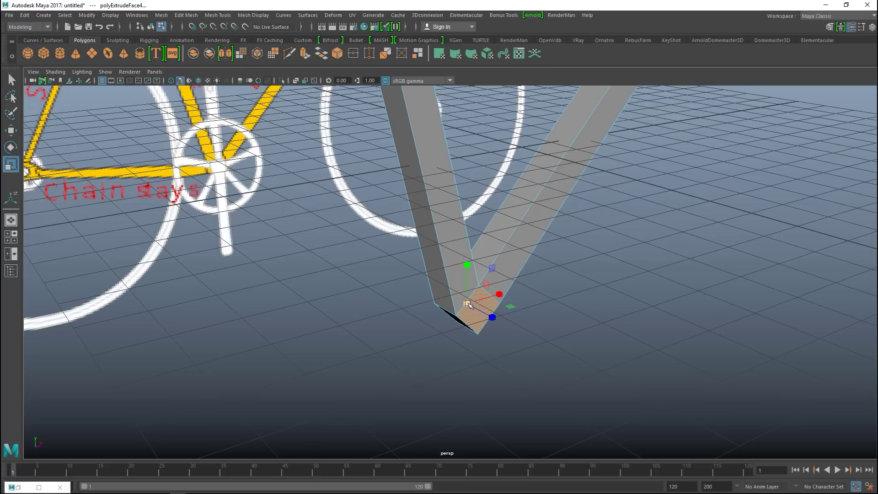
drag(466, 309, 458, 330)
Step: Scale the inset faces outward along Z until they sit flush with the tube sides, and delete them
key(f)
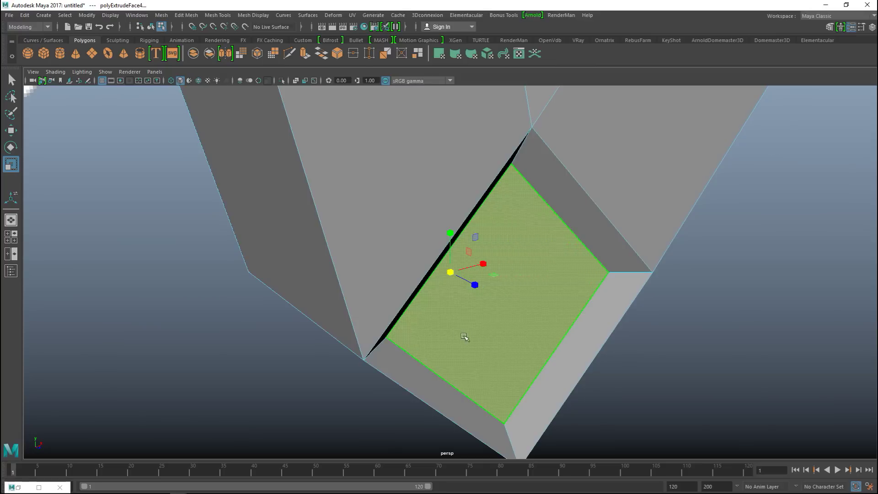
drag(475, 285, 488, 297)
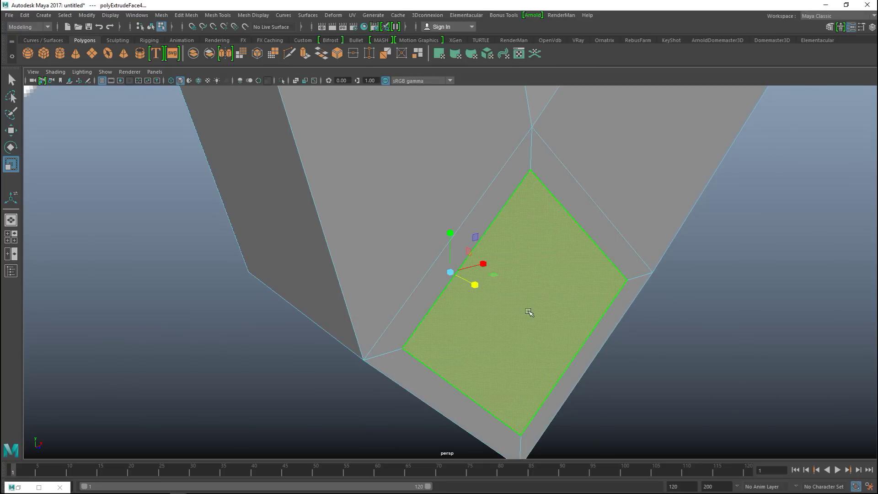
key(Delete)
Step: Bridge the border edges of the two openings at the lower corner with a smooth path + curve bridge and 1 division
right_click(552, 170)
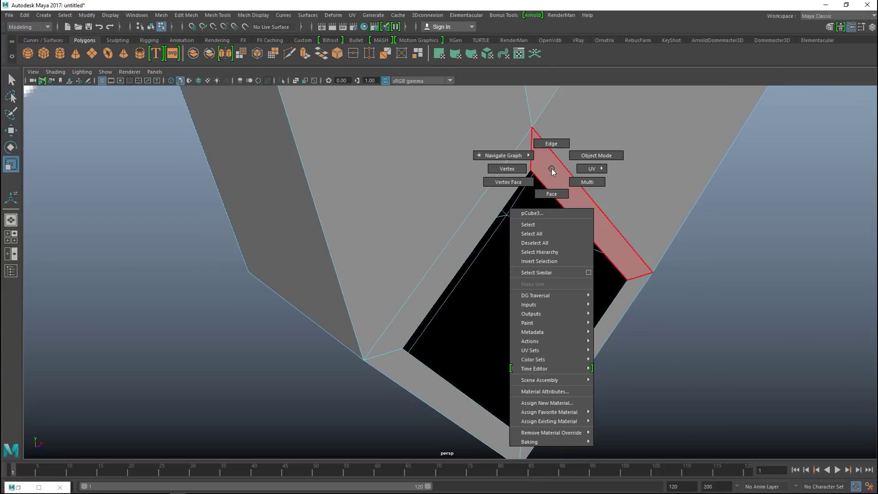
click(551, 144)
click(555, 198)
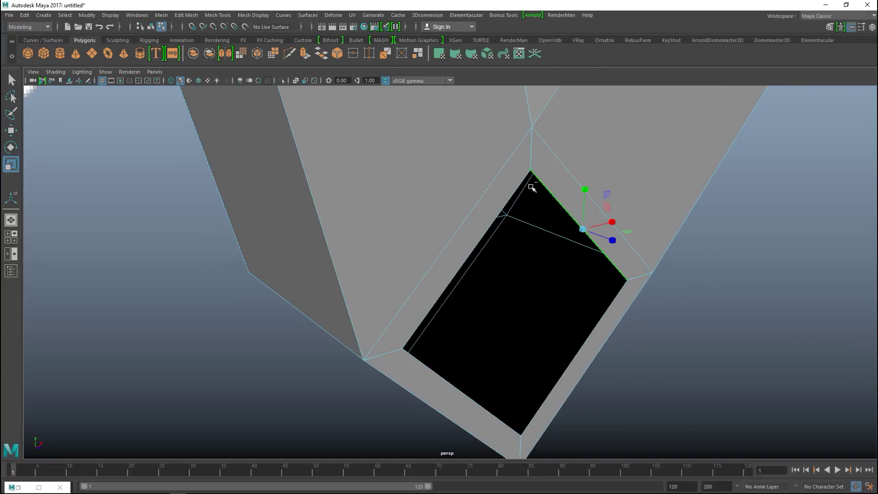
shift+click(515, 192)
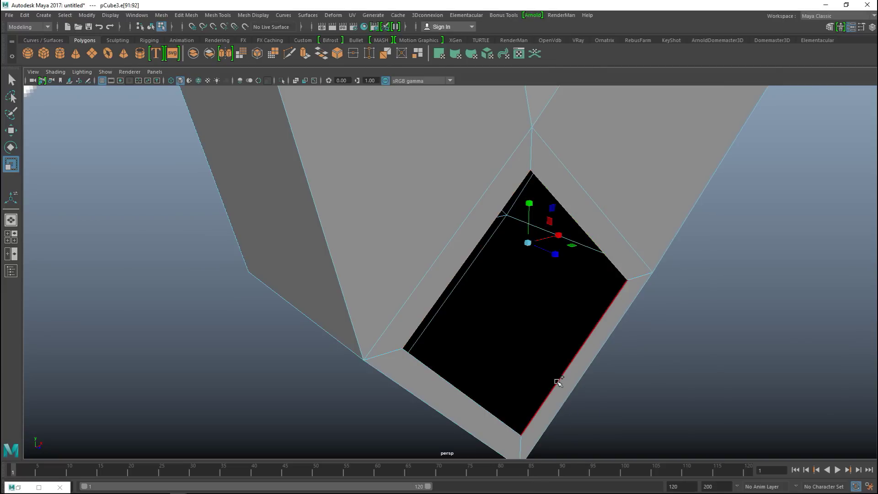
shift+click(557, 382)
shift+click(483, 408)
alt+drag(235, 313, 359, 287)
shift+click(408, 229)
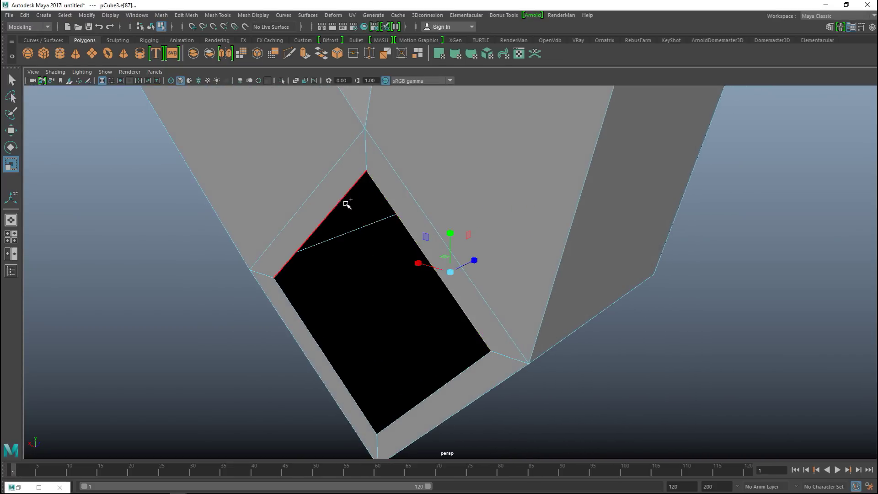
shift+click(344, 201)
shift+click(310, 331)
shift+click(431, 395)
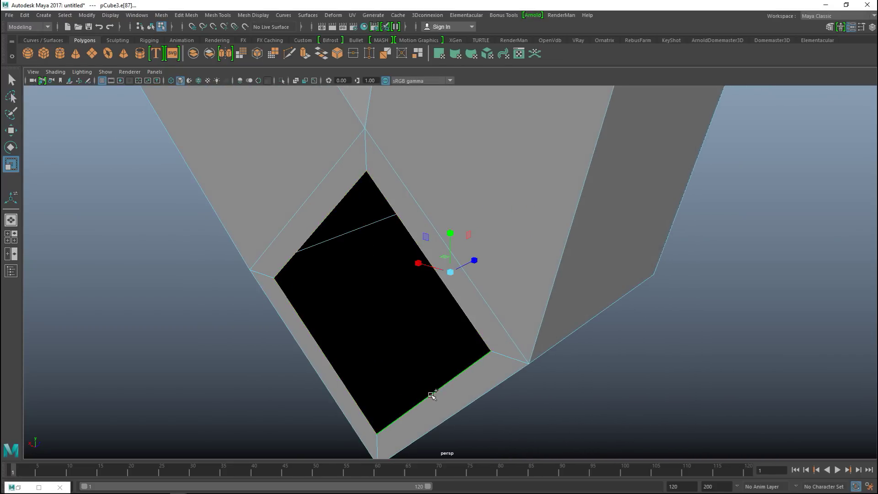
click(187, 15)
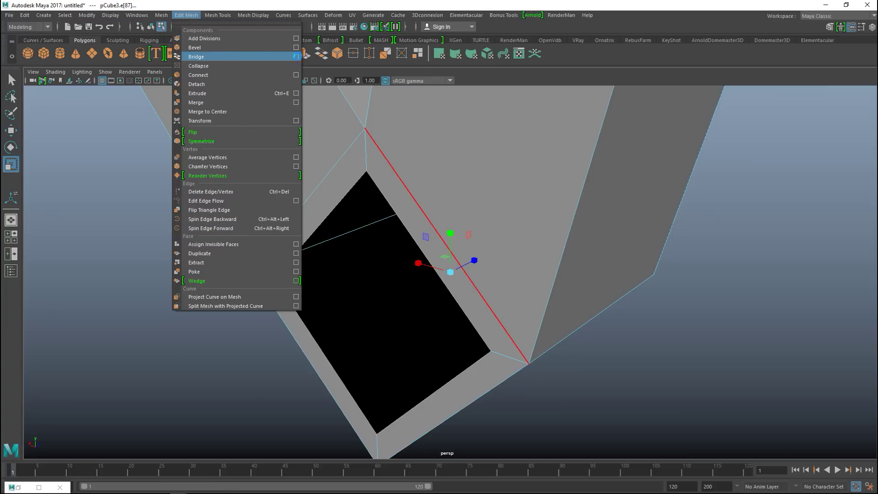
click(298, 58)
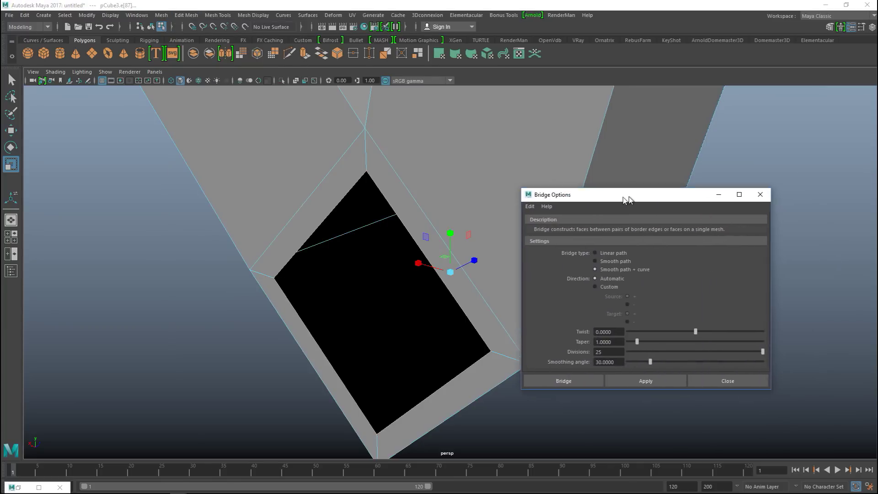
double_click(576, 353)
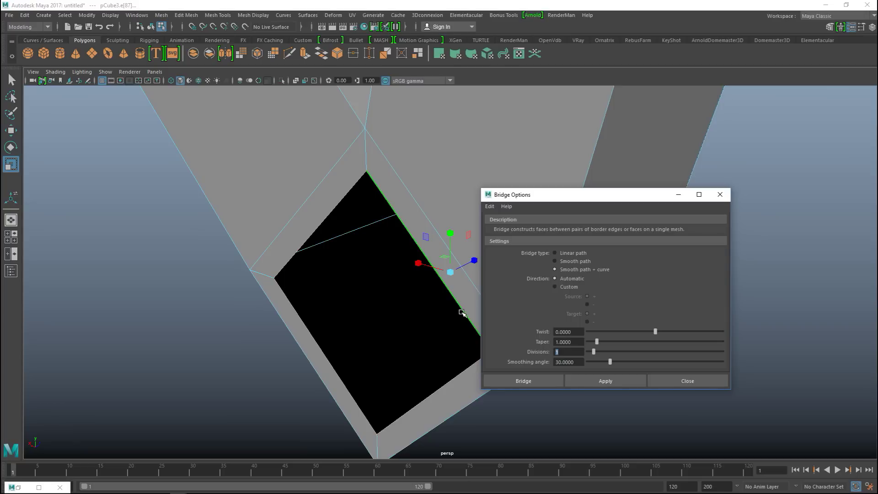
click(533, 377)
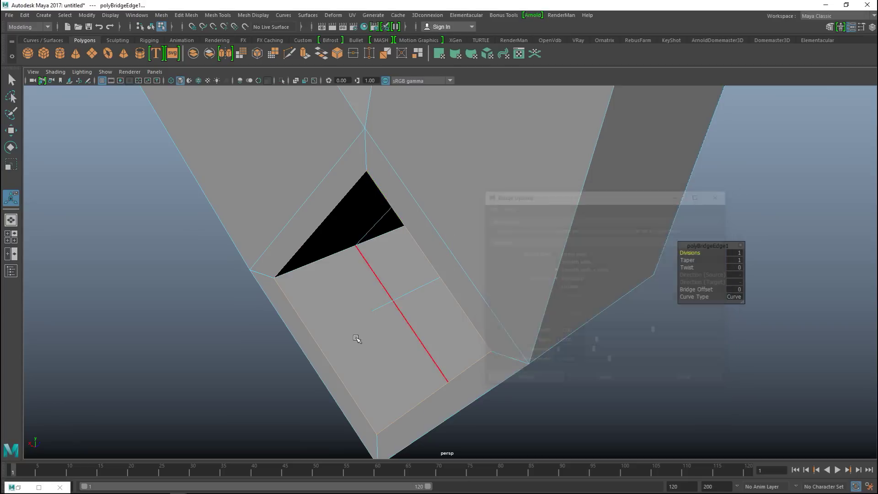
alt+drag(253, 318, 316, 327)
alt+middle_drag(315, 327, 461, 356)
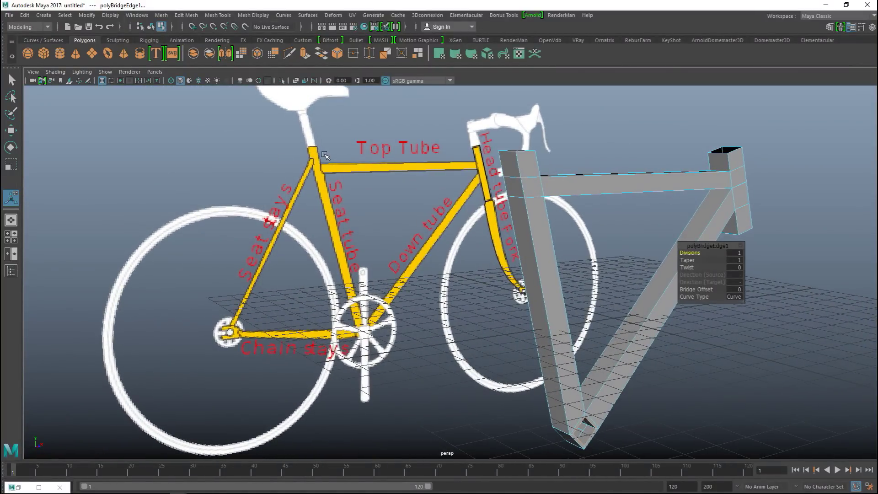
scroll(340, 363, down, 3)
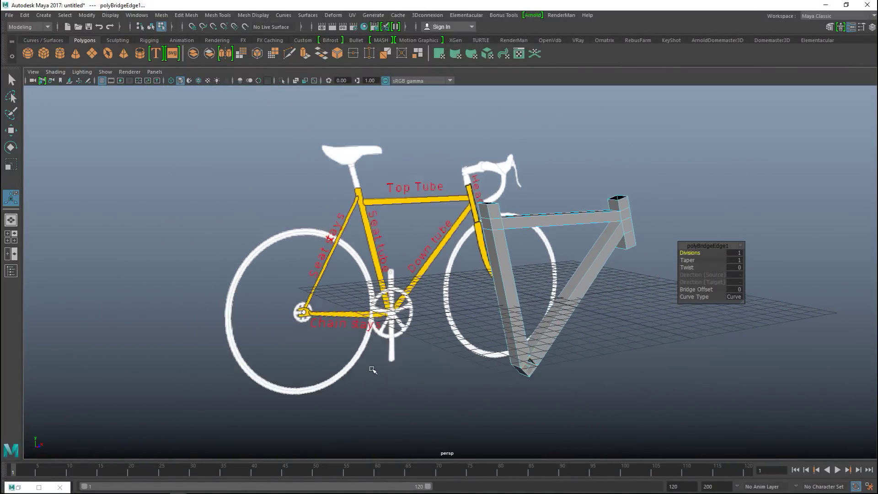
alt+middle_drag(369, 372, 388, 321)
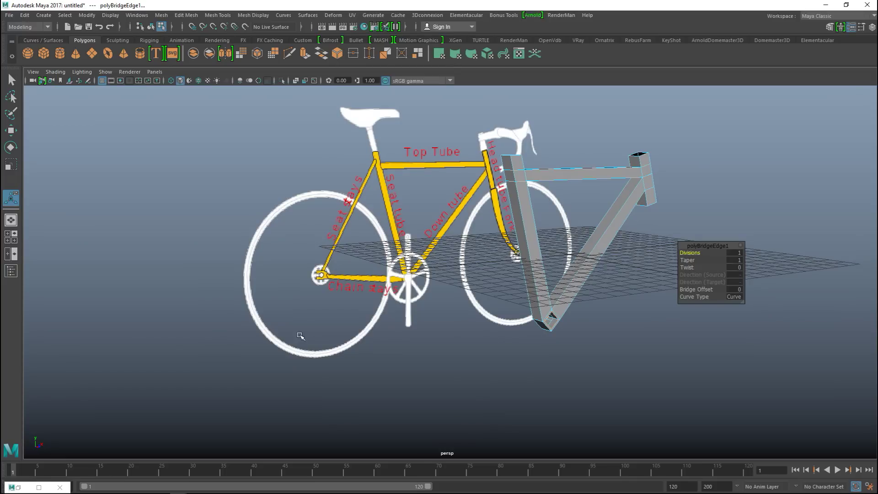
Step: Create a polygon pipe, move it clear of the frame toward the rear, and rotate it 90 degrees about X to stand upright
alt+drag(330, 320, 294, 335)
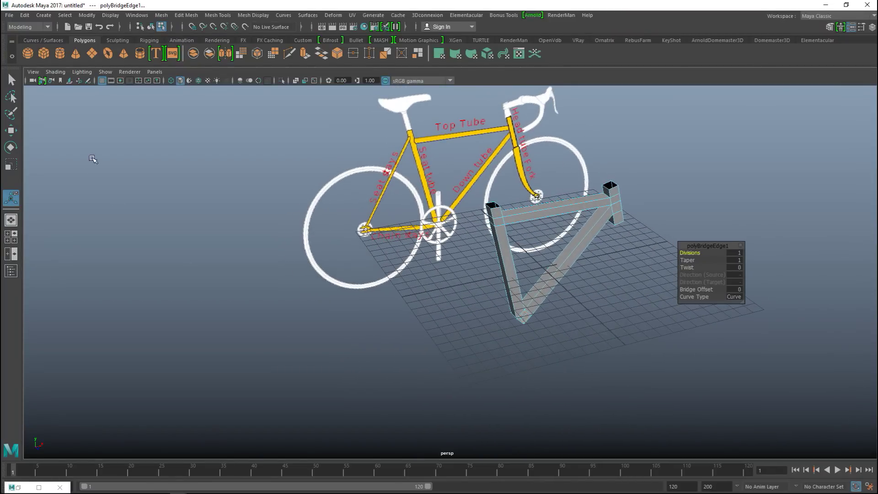
click(140, 54)
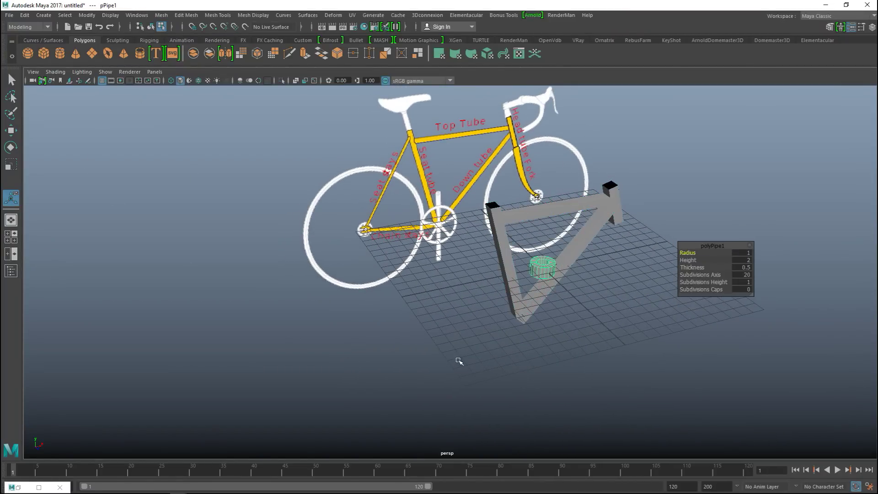
key(w)
drag(580, 261, 408, 298)
key(e)
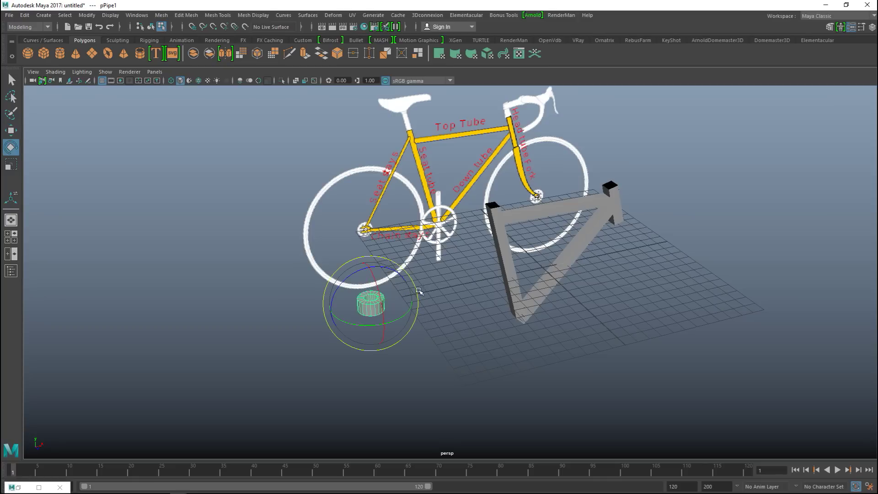
drag(374, 276, 391, 330)
Step: Scale the upright pipe up to roughly the diameter of the bicycle wheel while keeping it thin across its width
alt+drag(367, 379, 440, 374)
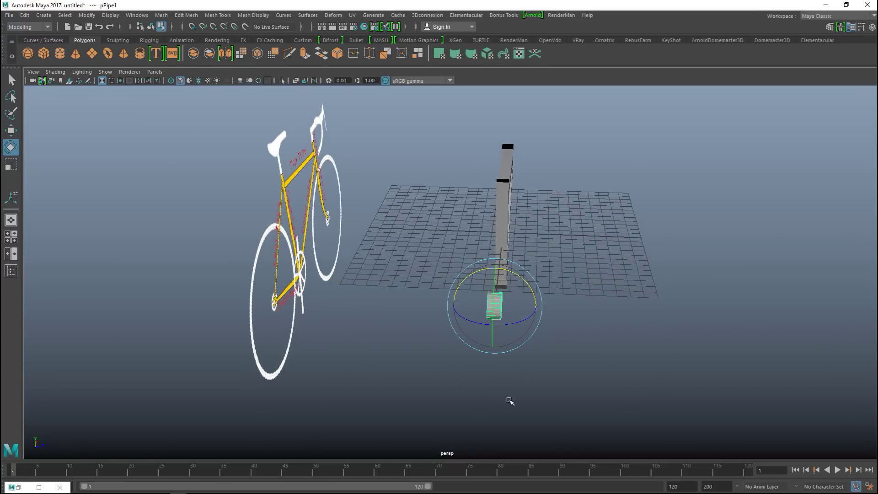
scroll(510, 401, up, 5)
key(r)
drag(626, 377, 468, 307)
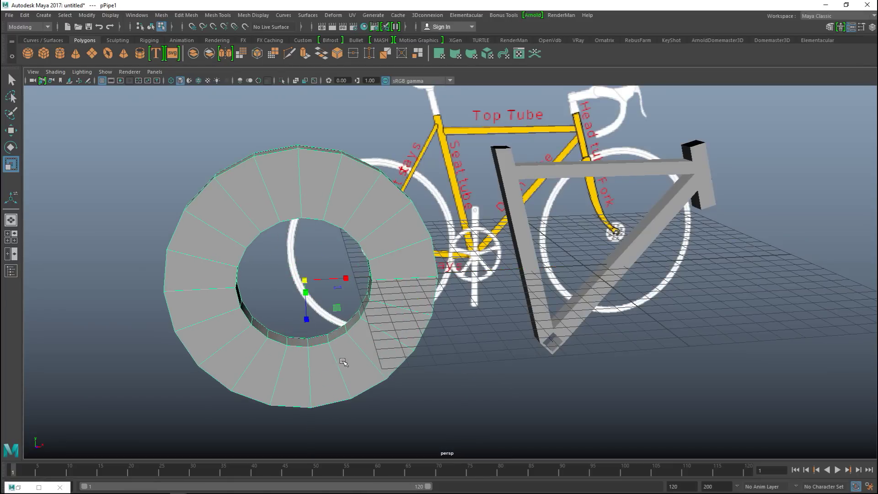
Step: In the front view, move the pipe so its centre sits on the rear wheel hub of the reference image
click(14, 240)
key(space)
scroll(405, 357, down, 3)
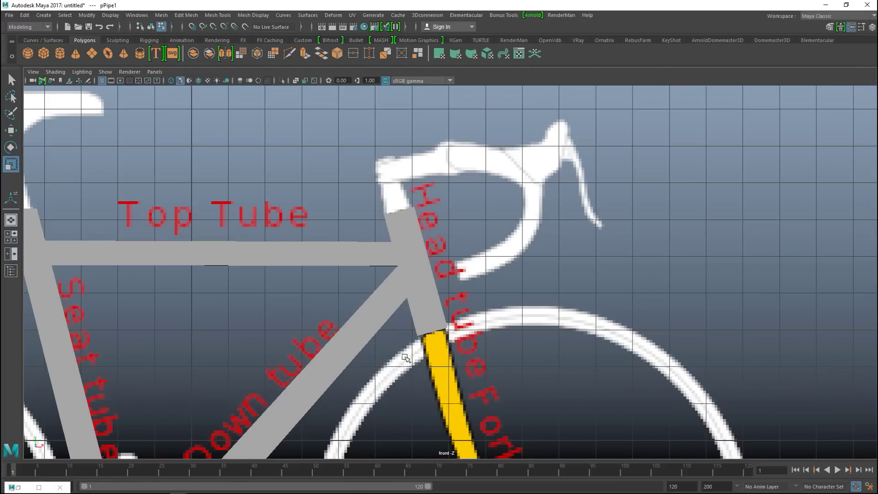
scroll(405, 357, down, 3)
scroll(338, 290, up, 5)
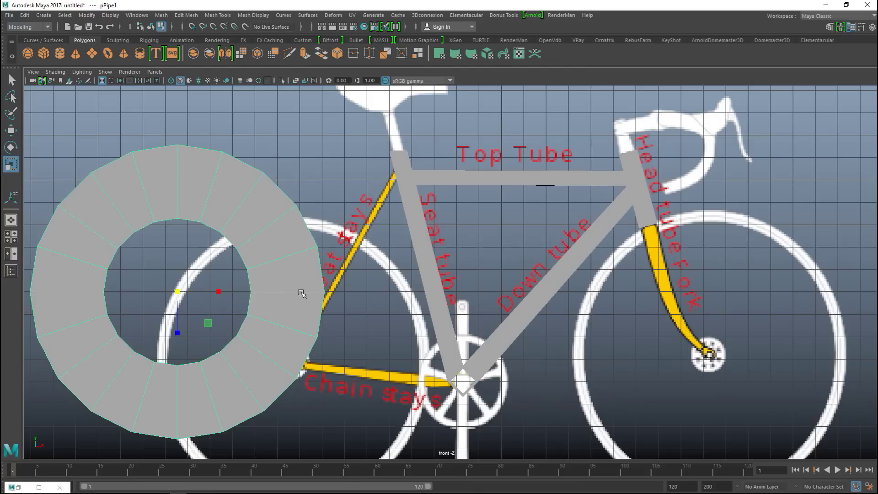
key(w)
drag(179, 292, 292, 362)
key(f)
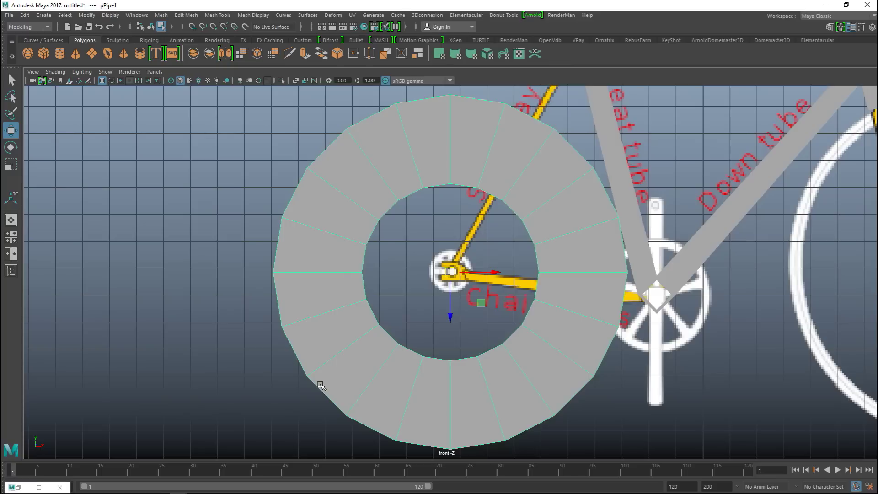
scroll(489, 352, up, 15)
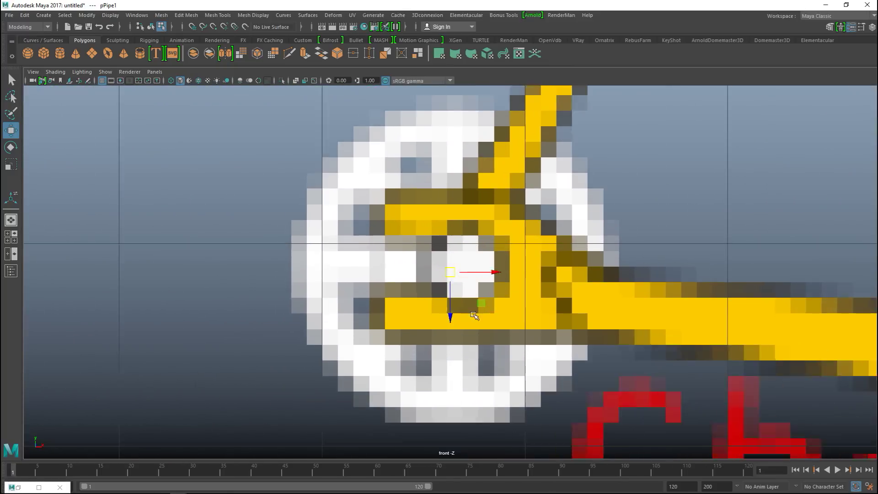
scroll(474, 315, up, 1)
drag(496, 274, 512, 276)
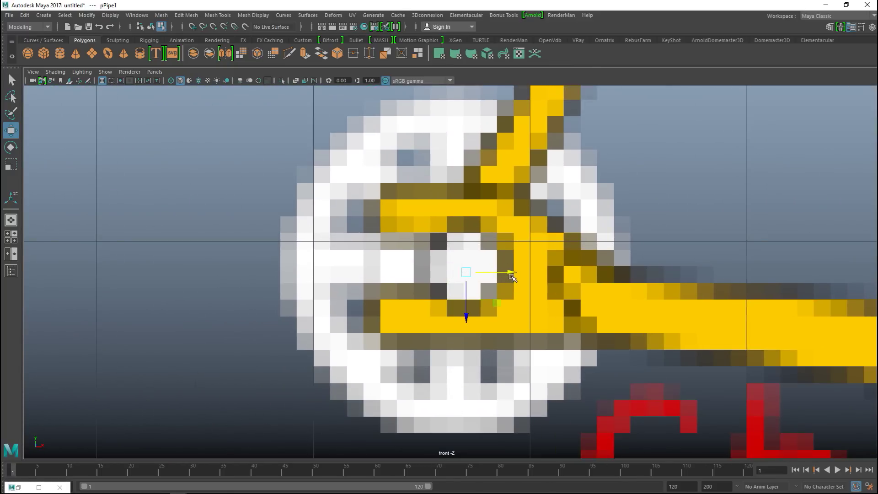
double_click(466, 316)
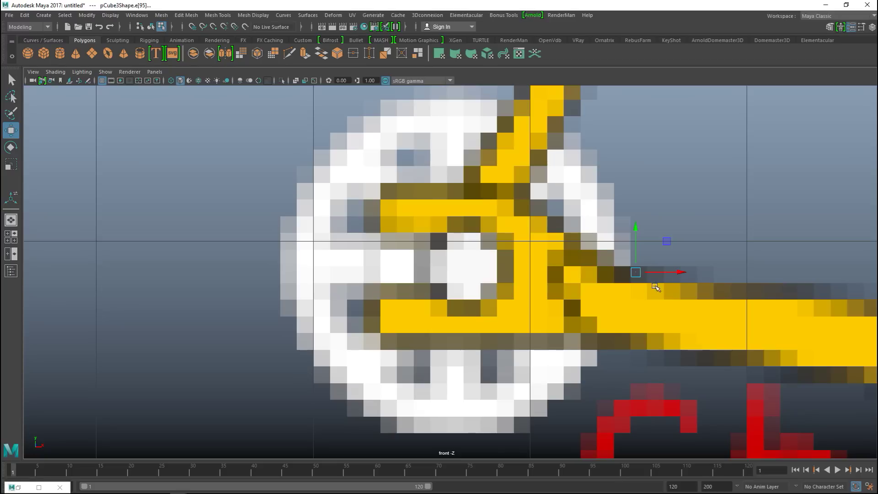
drag(680, 273, 508, 284)
scroll(507, 287, down, 10)
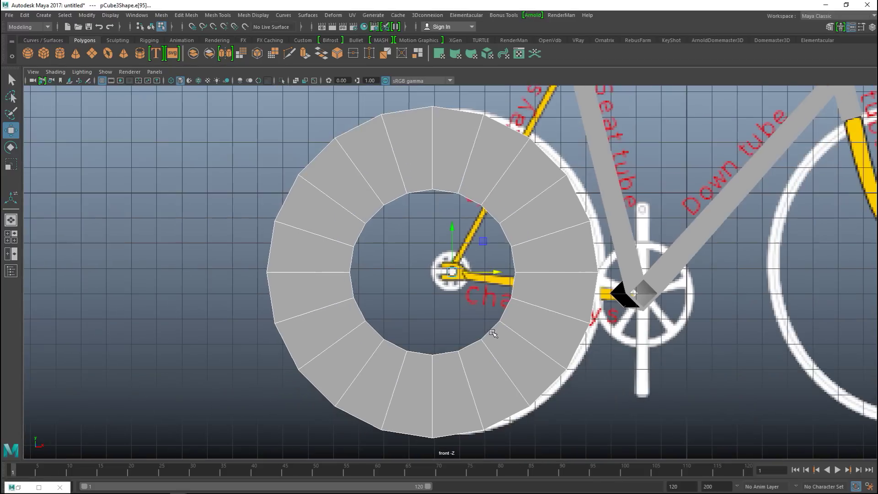
scroll(478, 348, up, 5)
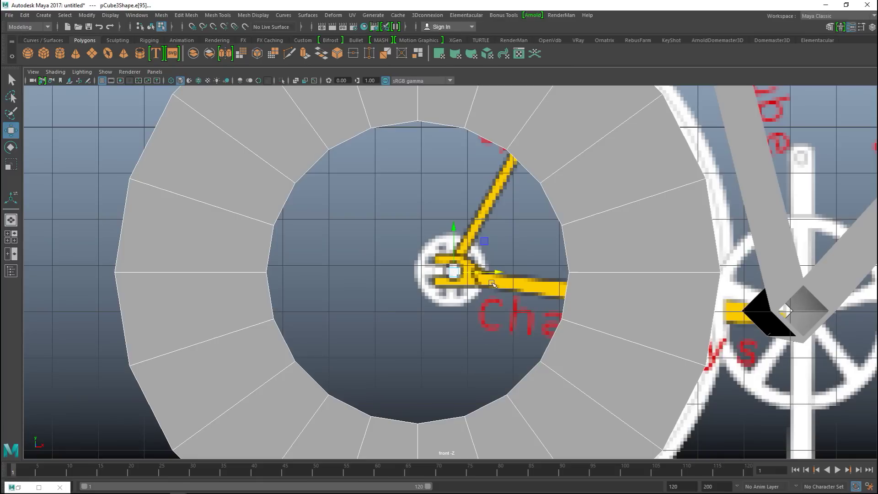
right_drag(620, 233, 652, 228)
click(675, 280)
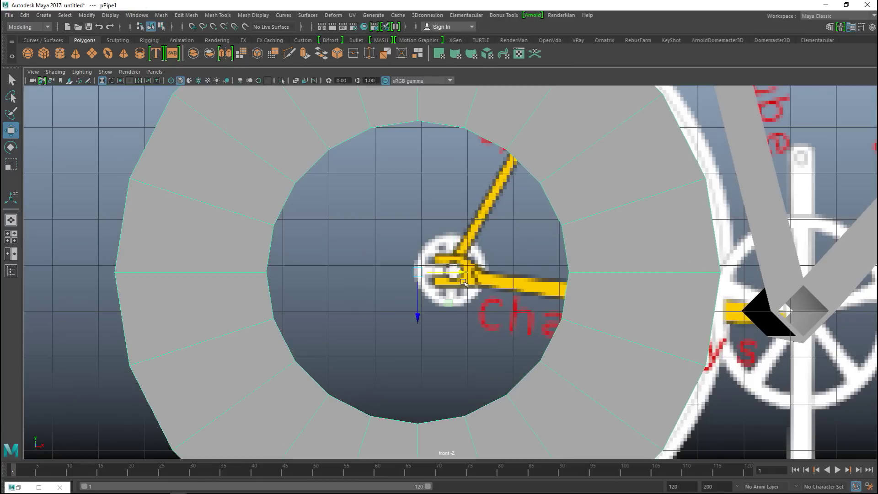
scroll(467, 273, down, 5)
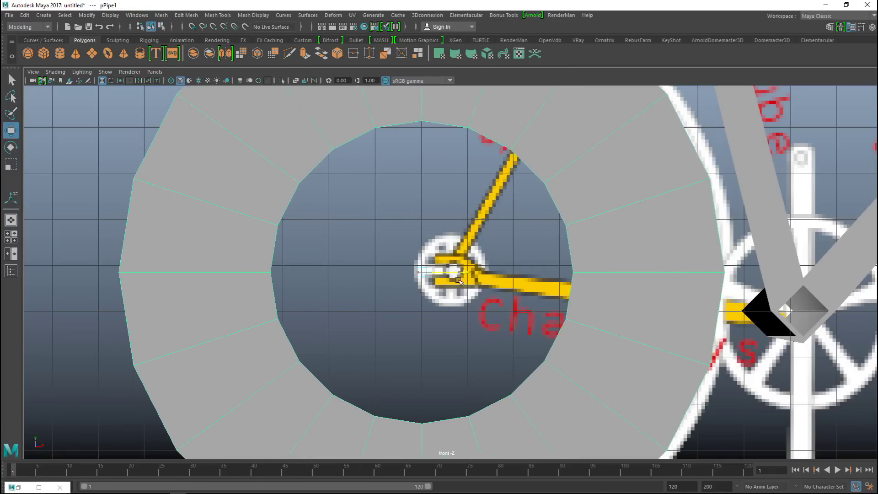
scroll(453, 303, down, 2)
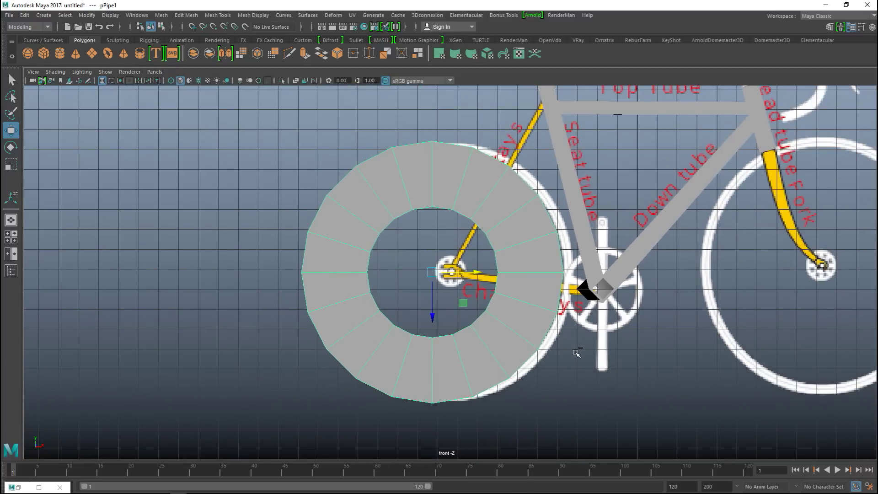
key(ctrl+z)
key(ctrl+z)
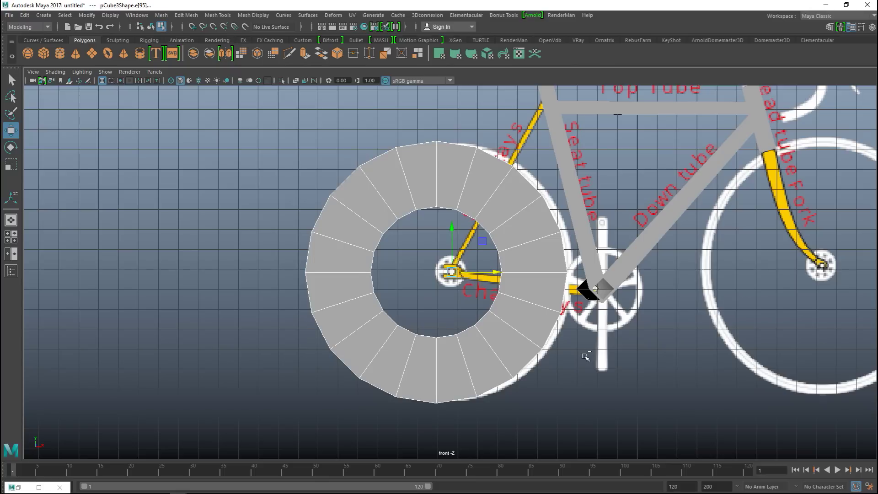
key(ctrl+z)
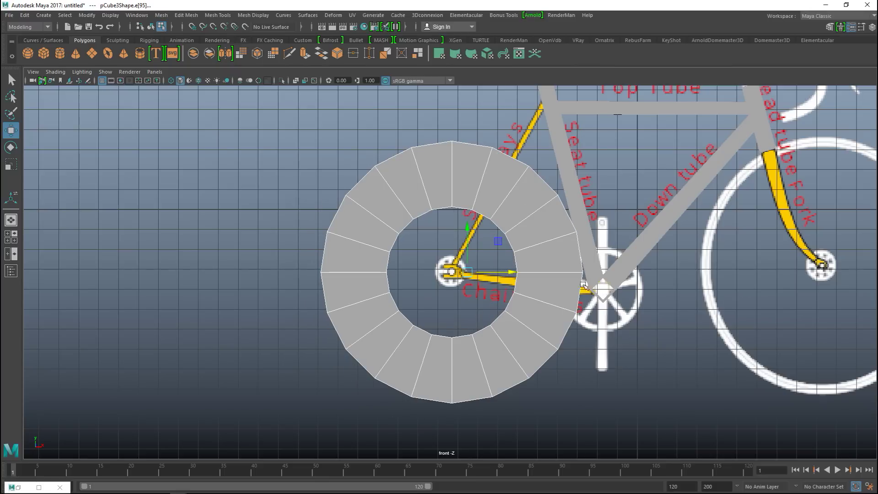
Step: Select the whole pipe, check its centring on the rear hub, and scale it down to match the reference wheel's outline
scroll(485, 273, up, 3)
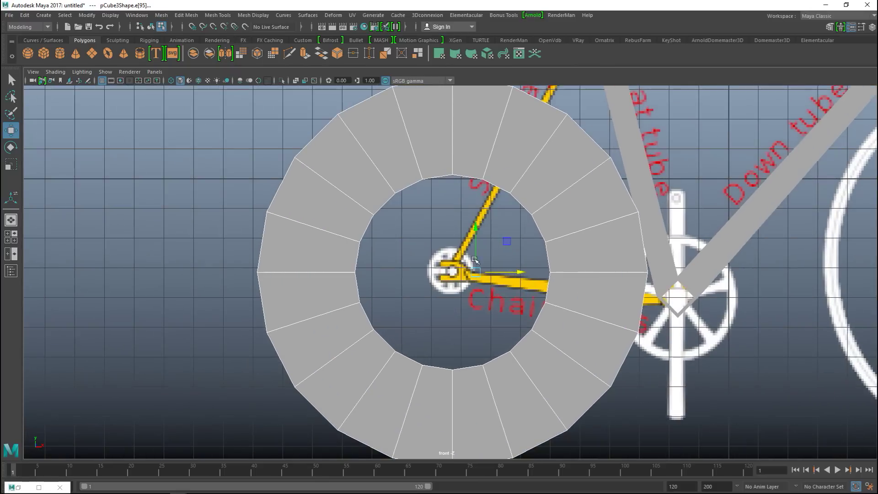
right_click(533, 205)
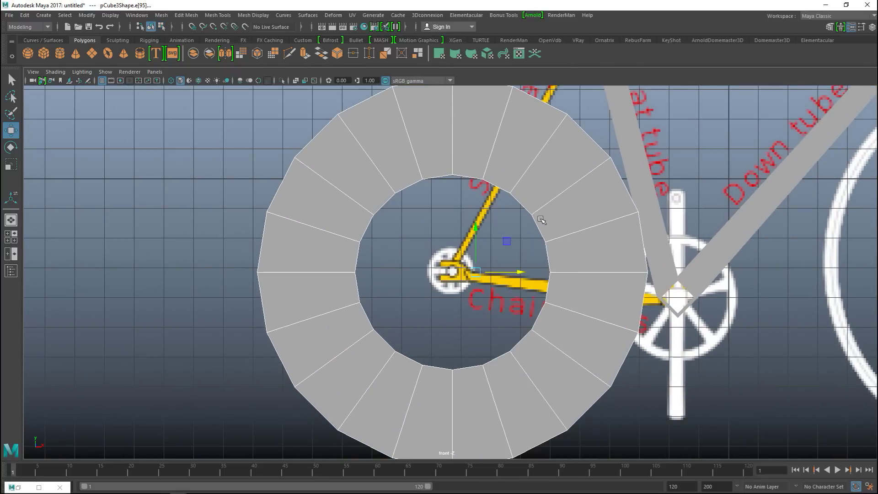
click(541, 219)
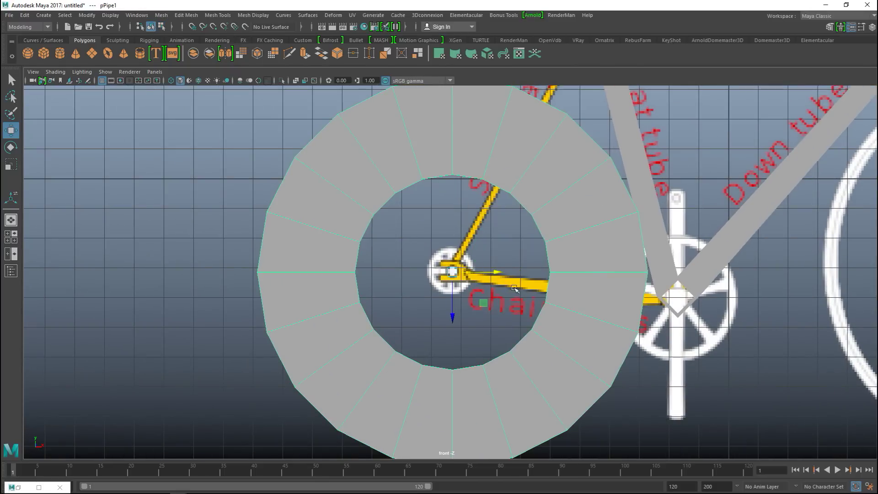
drag(498, 272, 499, 274)
alt+middle_drag(602, 280, 460, 316)
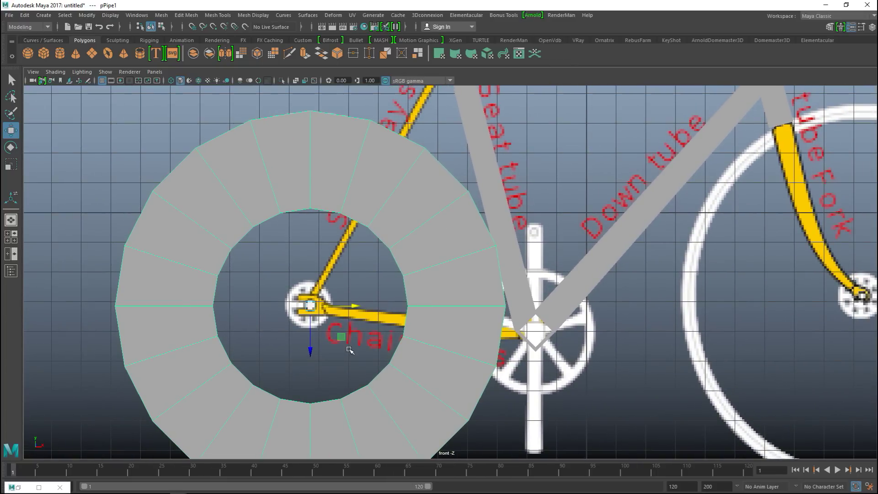
key(r)
drag(312, 309, 300, 315)
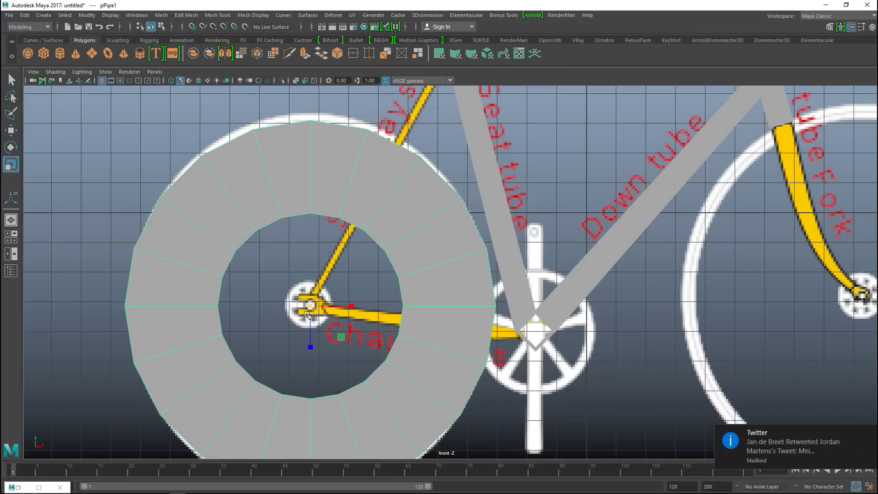
Step: Set the pipe's Subdivisions Axis to 40 and its Thickness to 0.1 to form a narrow, rounder wheel rim
key(ctrl+a)
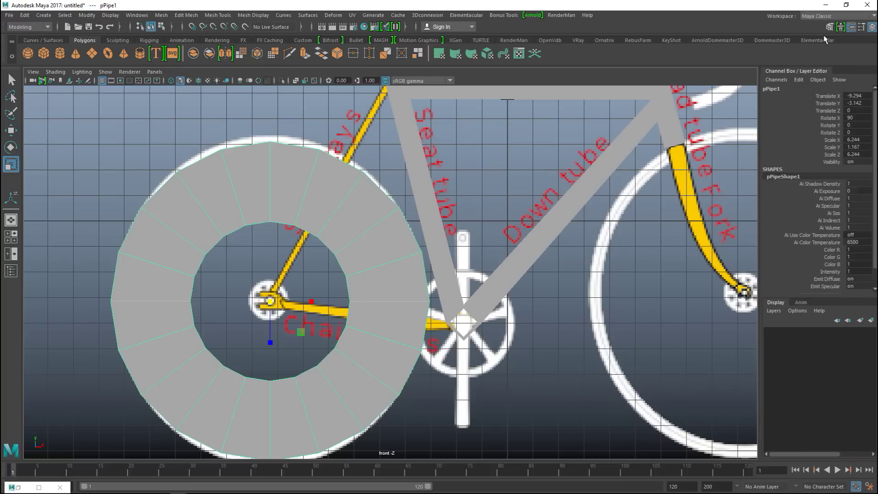
click(861, 28)
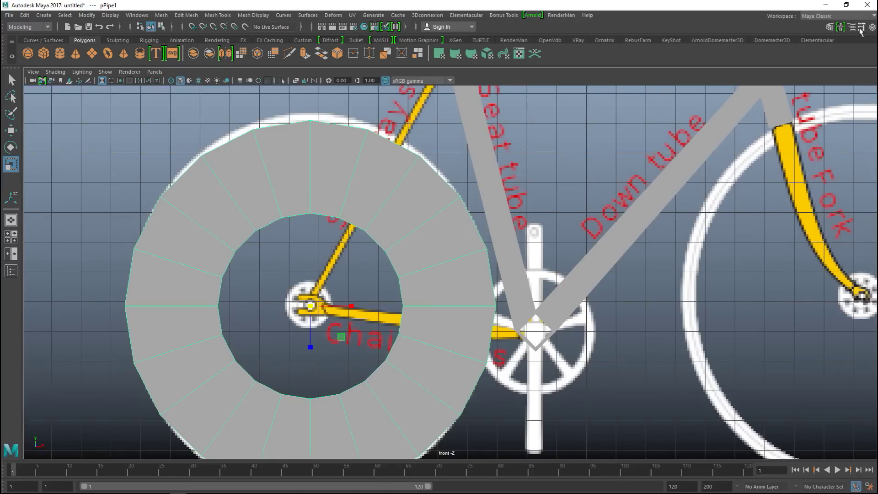
click(853, 28)
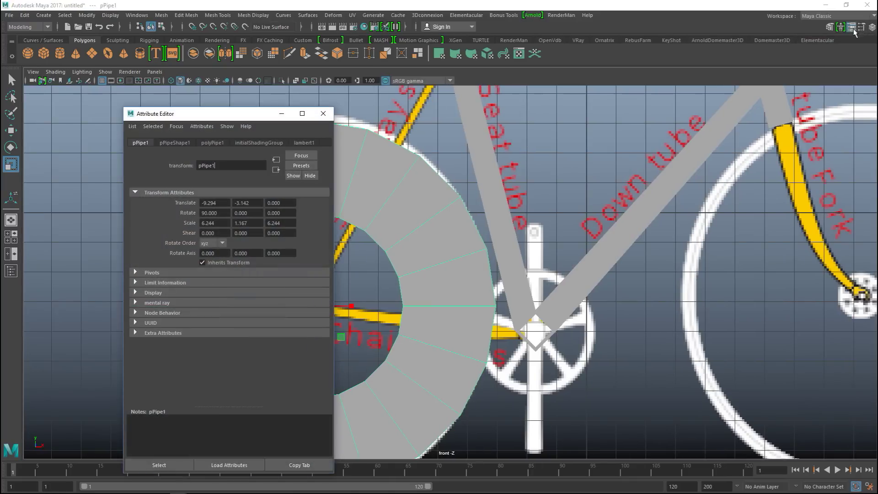
drag(266, 116, 711, 85)
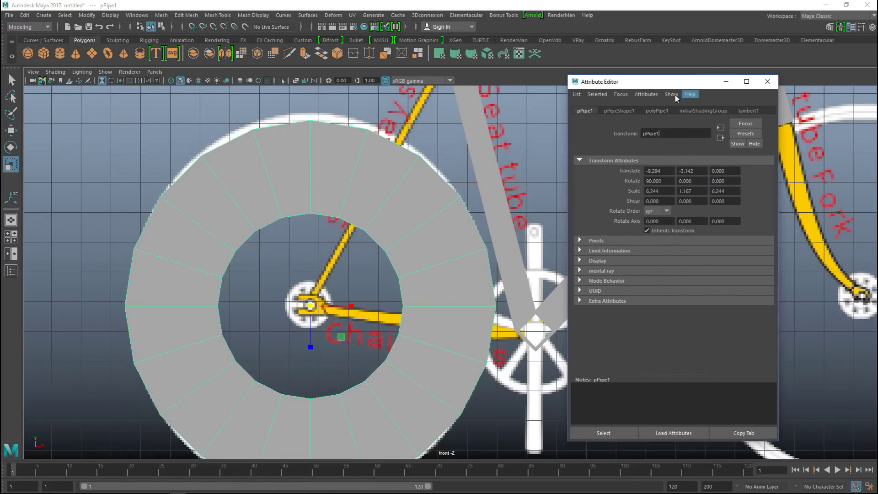
click(623, 111)
click(657, 110)
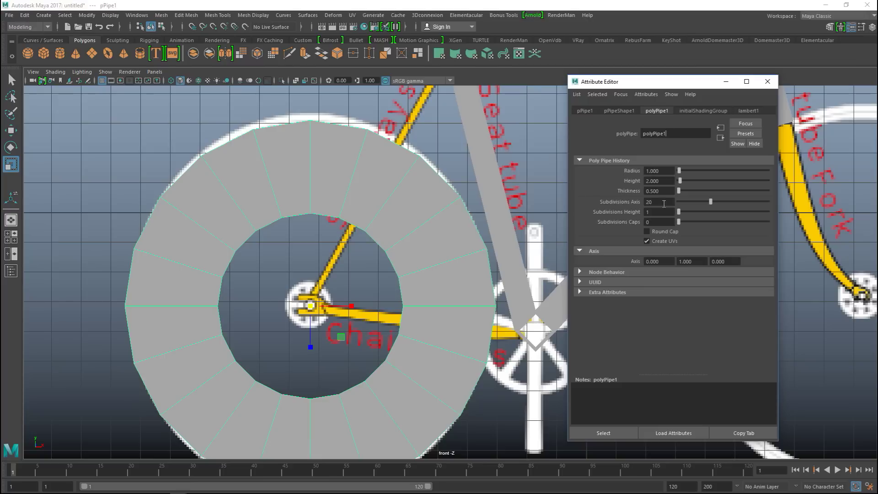
drag(656, 203, 643, 204)
text(40)
key(Return)
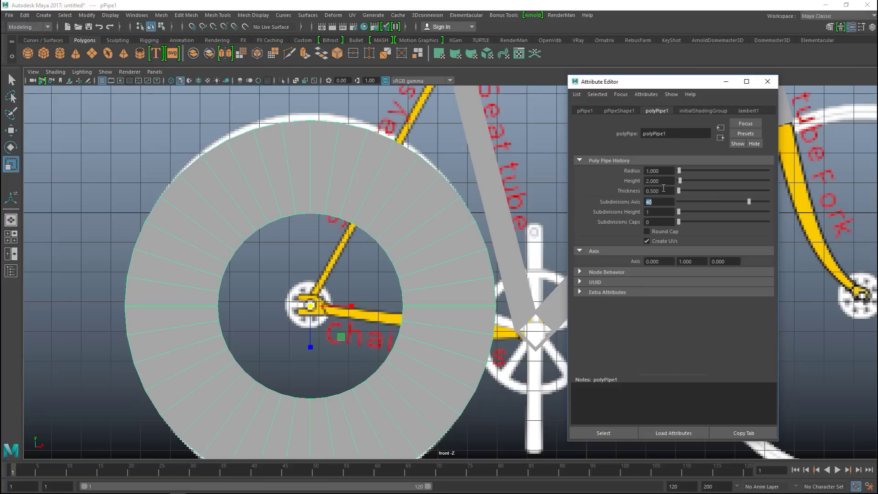
text(0.1)
key(Return)
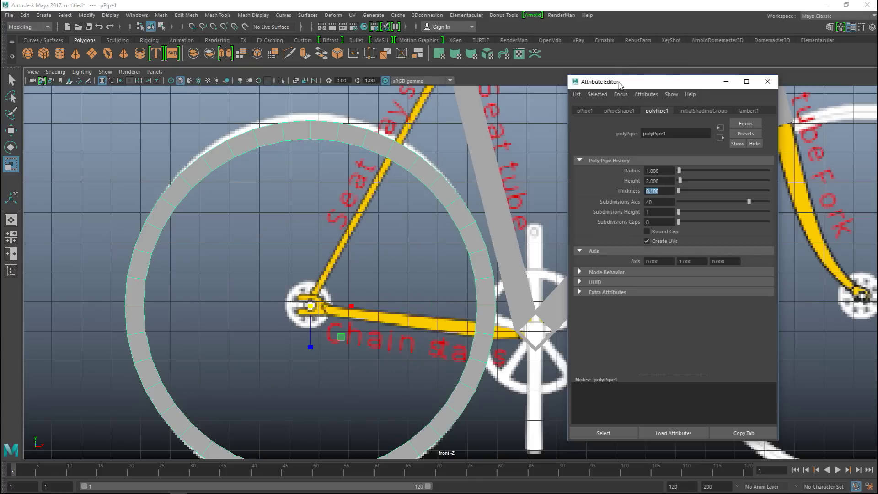
click(767, 82)
Step: Duplicate the rear wheel pipe and move the copy along the bicycle's length so it is centred over the front hub of the reference
scroll(344, 302, down, 3)
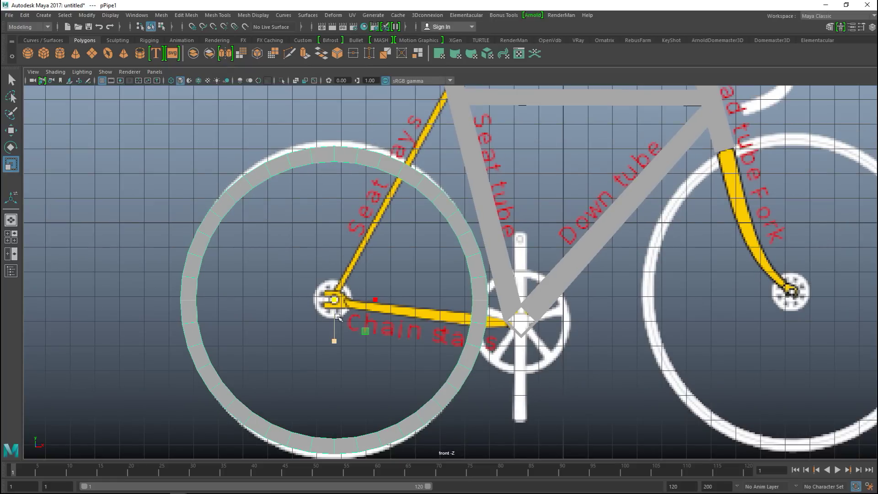
scroll(340, 315, up, 2)
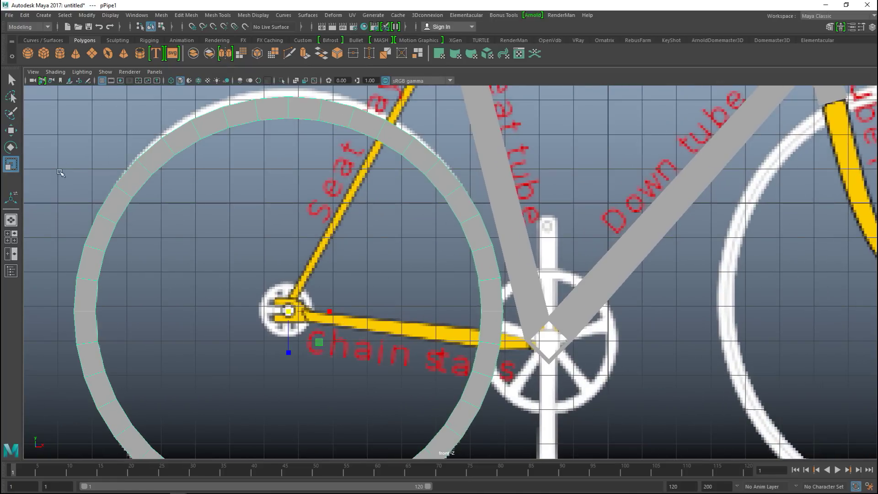
scroll(488, 348, down, 2)
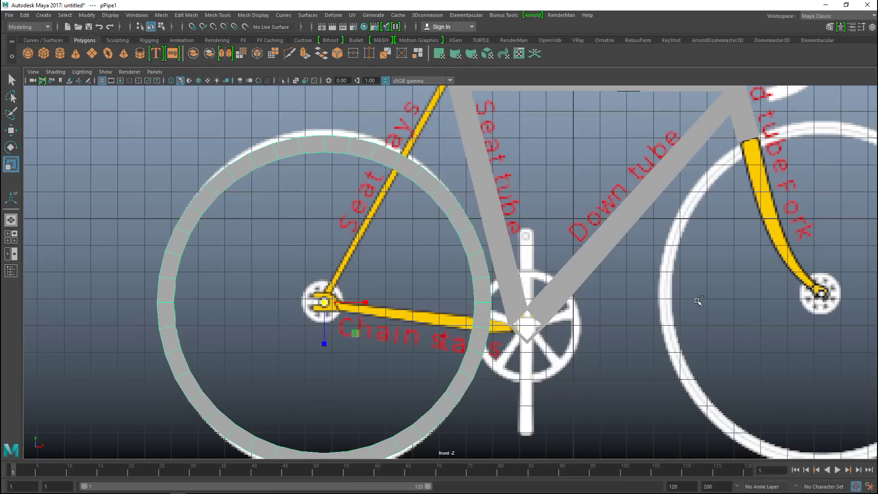
key(w)
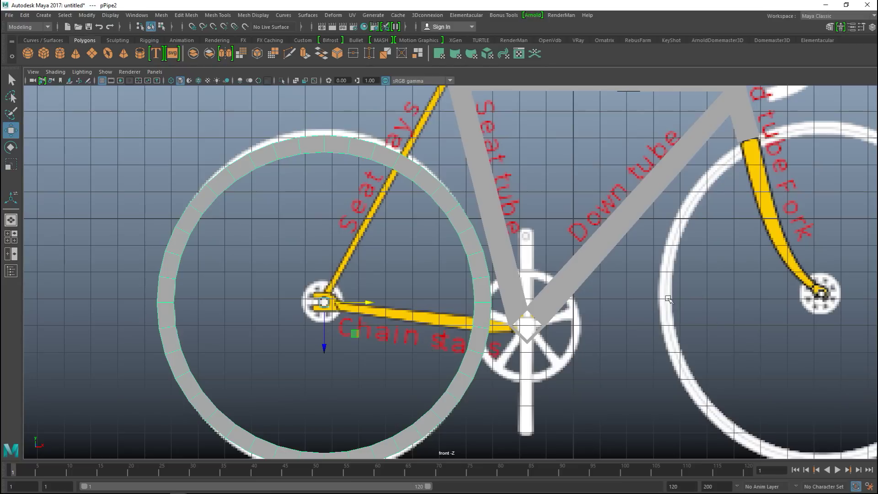
drag(373, 303, 877, 313)
alt+middle_drag(727, 321, 470, 306)
alt+right_drag(599, 335, 698, 316)
drag(716, 303, 686, 312)
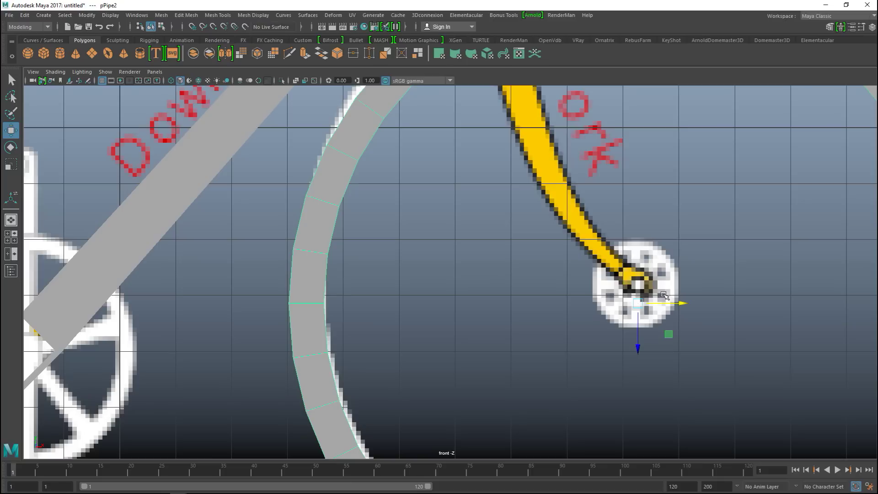
scroll(455, 286, down, 5)
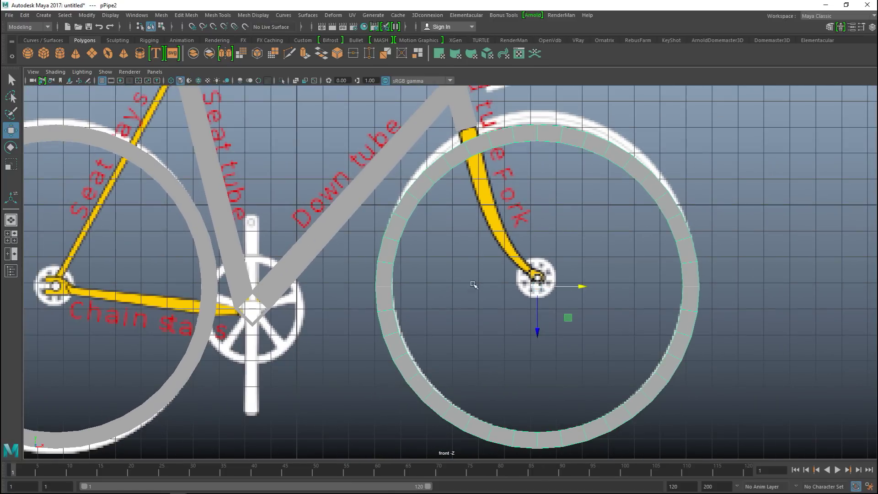
scroll(340, 337, down, 2)
alt+middle_drag(334, 343, 553, 368)
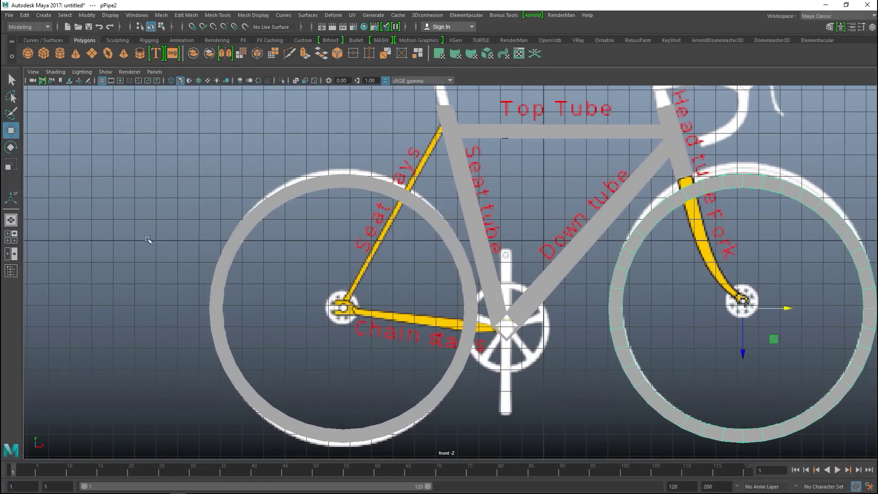
Step: In the top view, select both wheel pipes and scale them down across their width until they are narrower than the frame
click(11, 236)
key(space)
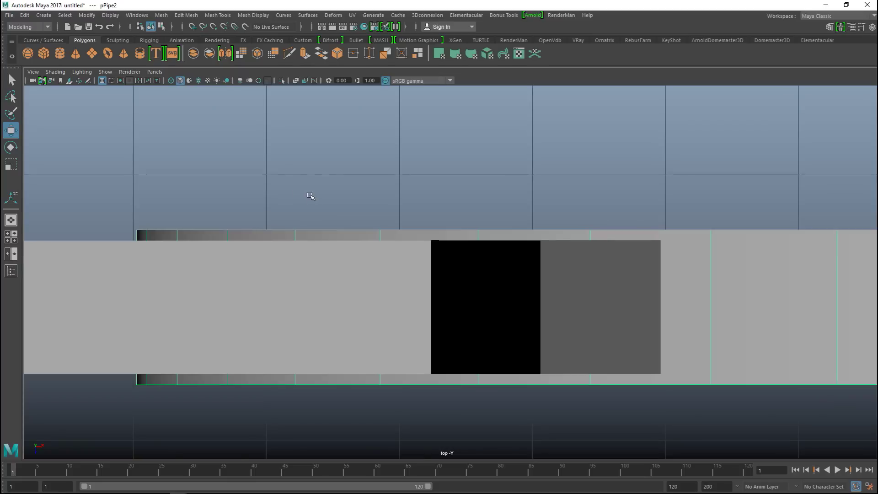
scroll(310, 196, down, 10)
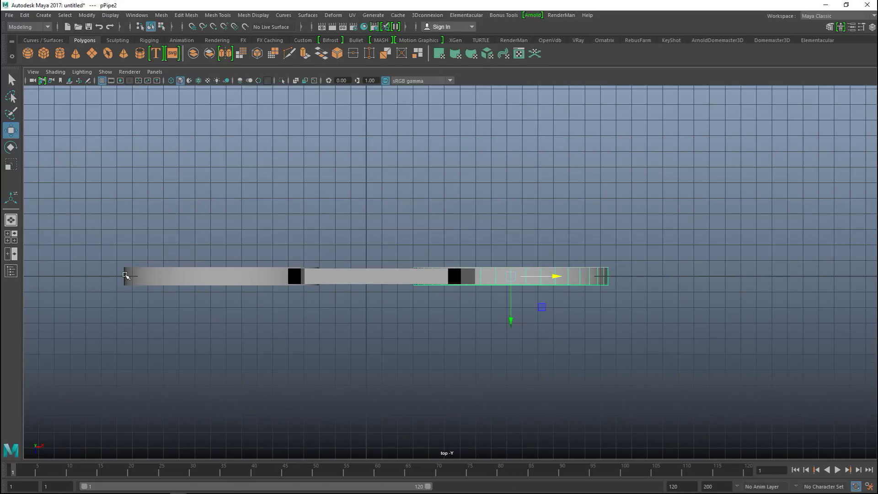
click(126, 273)
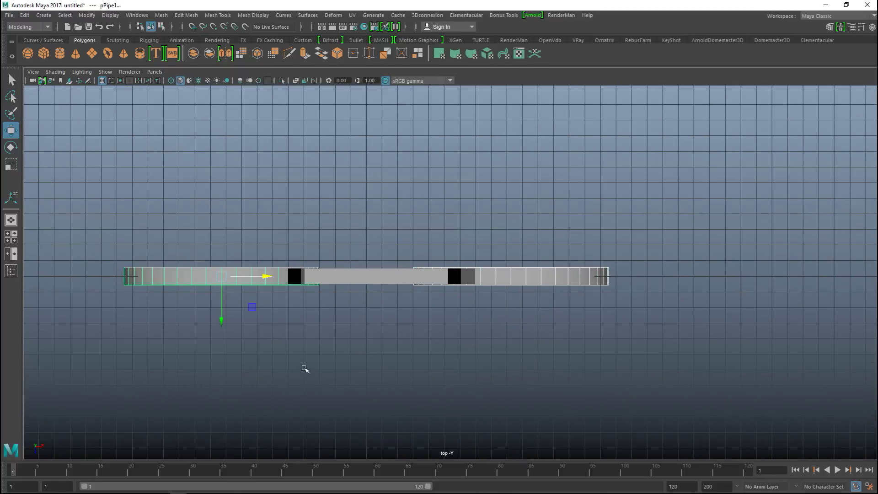
key(r)
drag(221, 314, 228, 296)
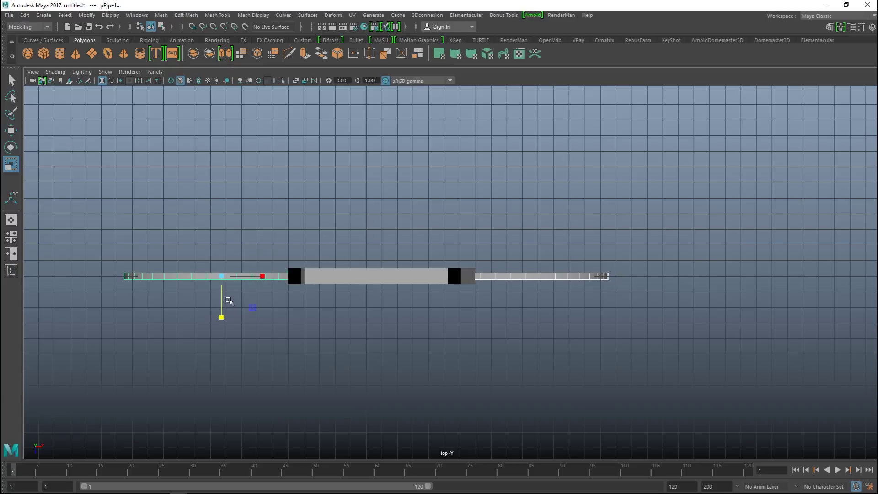
key(4)
scroll(230, 325, up, 3)
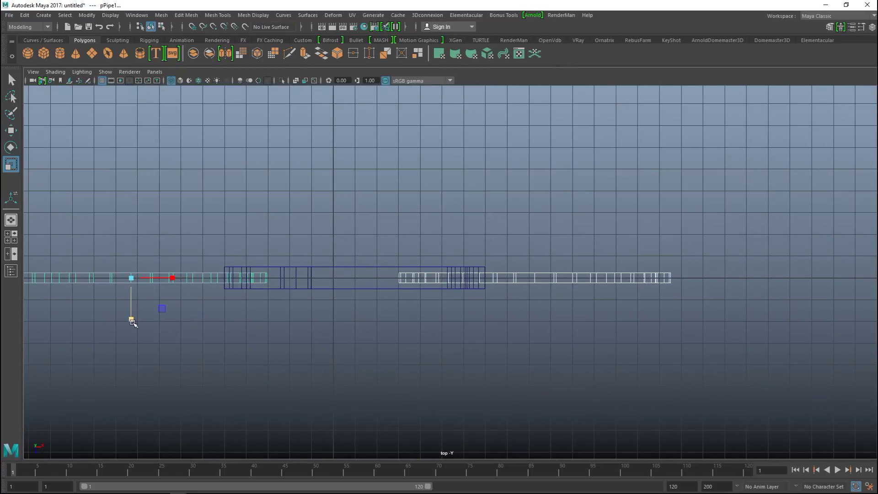
drag(131, 321, 132, 328)
Step: Extrude the rear face of the seat tube at the top tube joint and pull it back and down towards the rear wheel
key(space)
key(space)
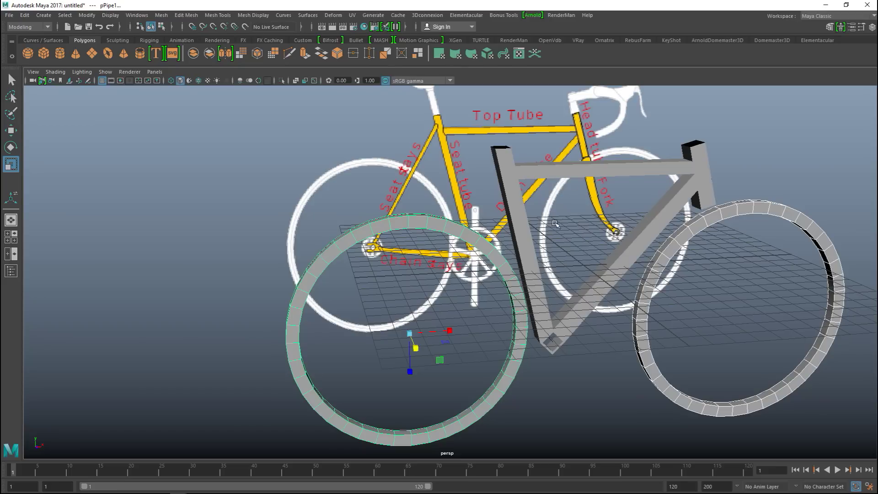
alt+drag(497, 248, 598, 241)
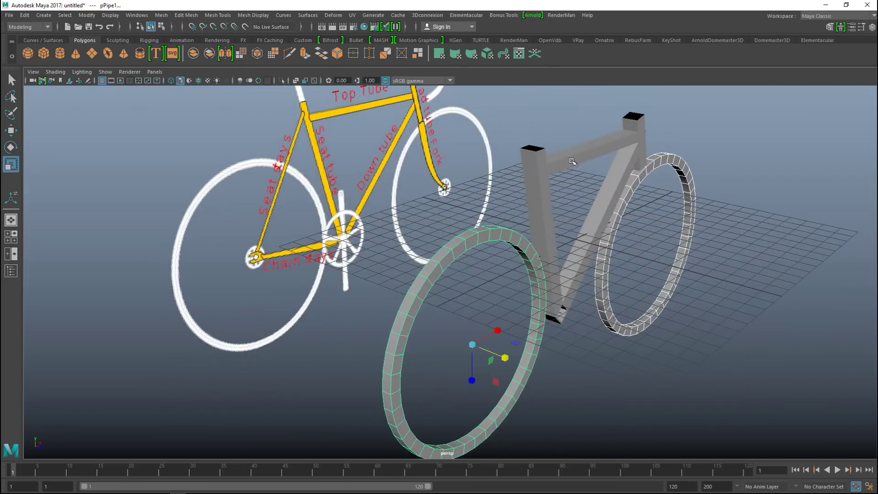
click(544, 175)
alt+drag(544, 175, 526, 290)
scroll(526, 291, up, 5)
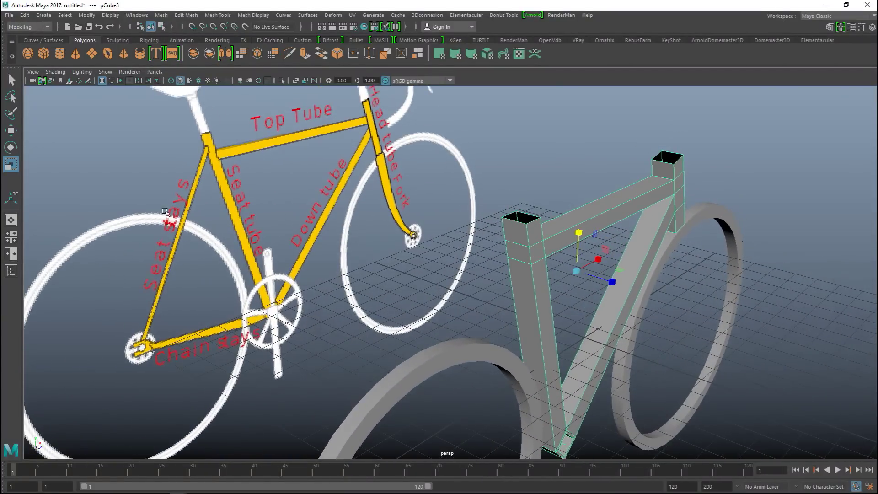
right_drag(516, 253, 520, 251)
click(520, 254)
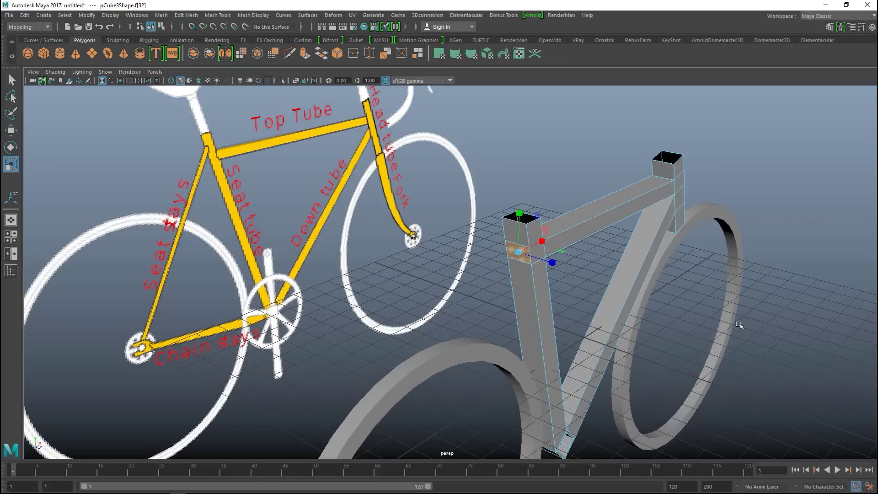
key(ctrl+e)
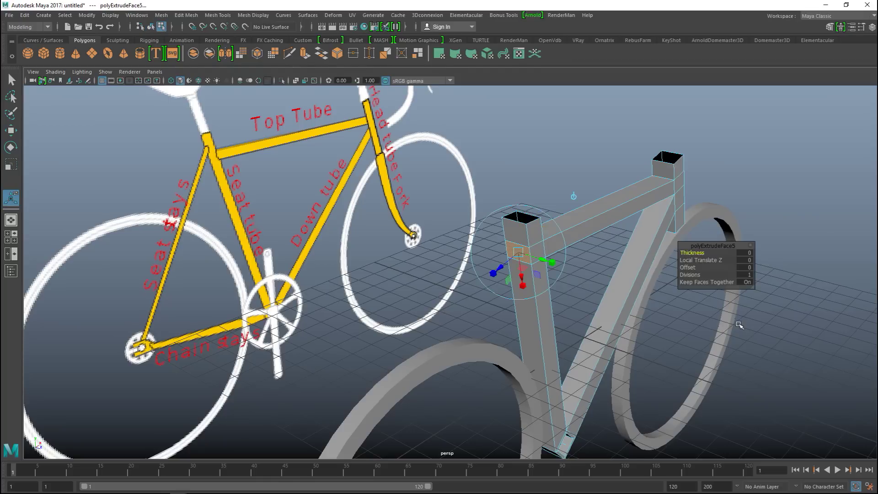
key(w)
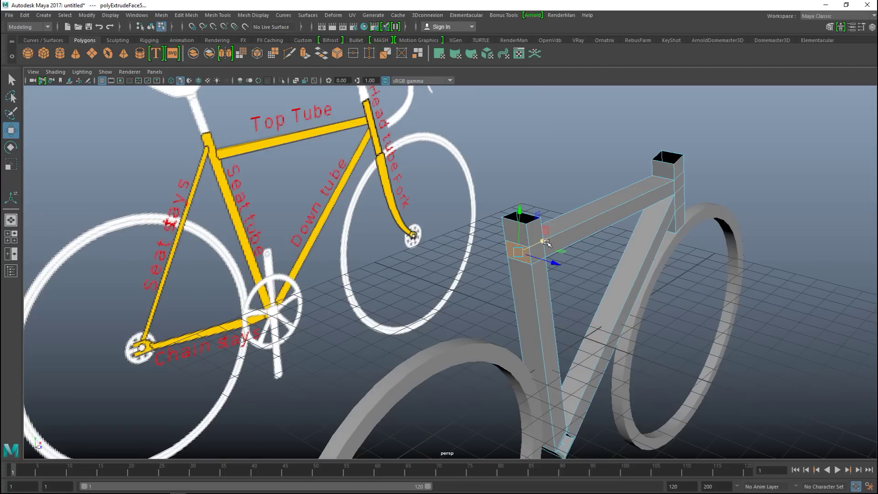
drag(547, 243, 447, 338)
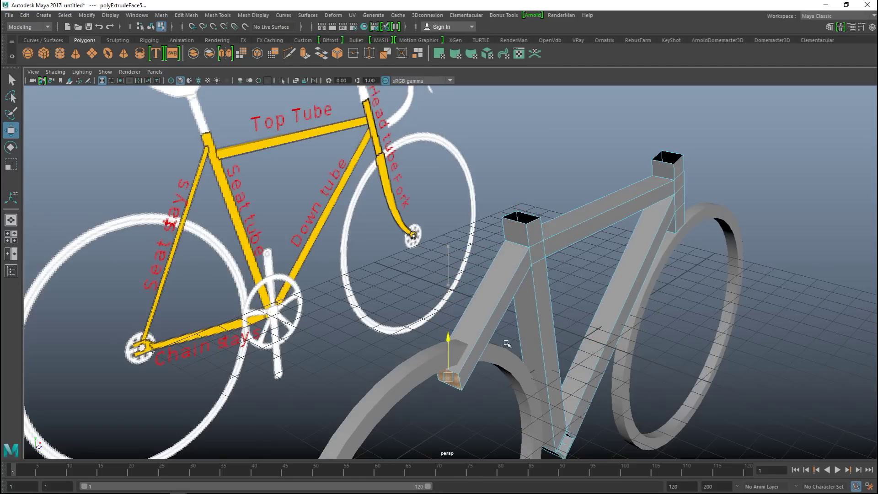
Step: In the front view, move the extruded face onto the reference seat stay, ending just above the rear wheel
click(11, 237)
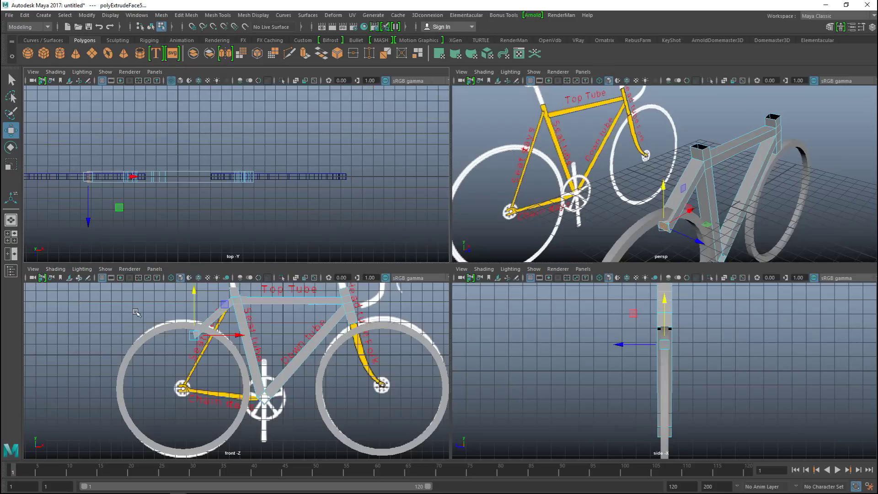
key(space)
scroll(439, 381, up, 5)
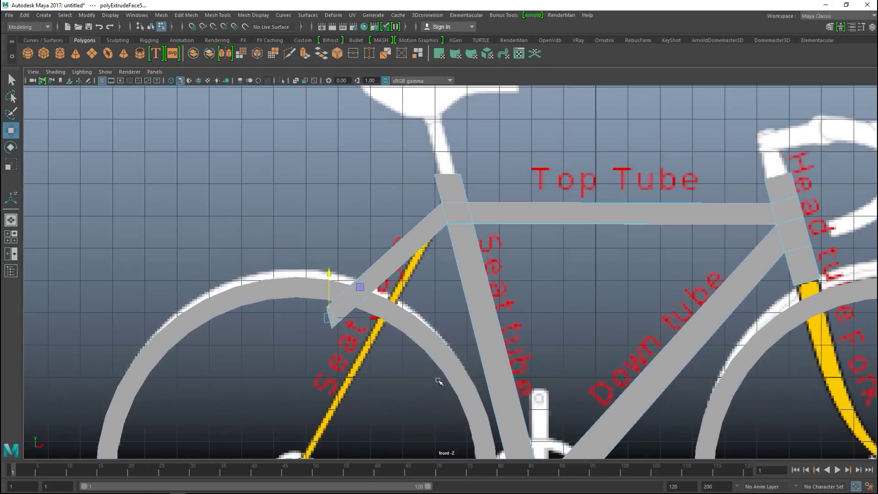
scroll(438, 381, up, 2)
click(373, 336)
click(292, 343)
drag(338, 336, 397, 338)
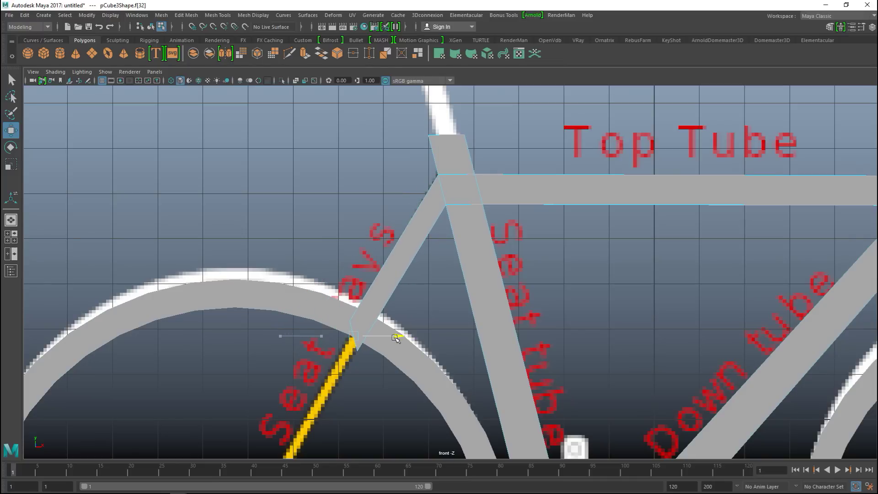
drag(395, 340, 375, 300)
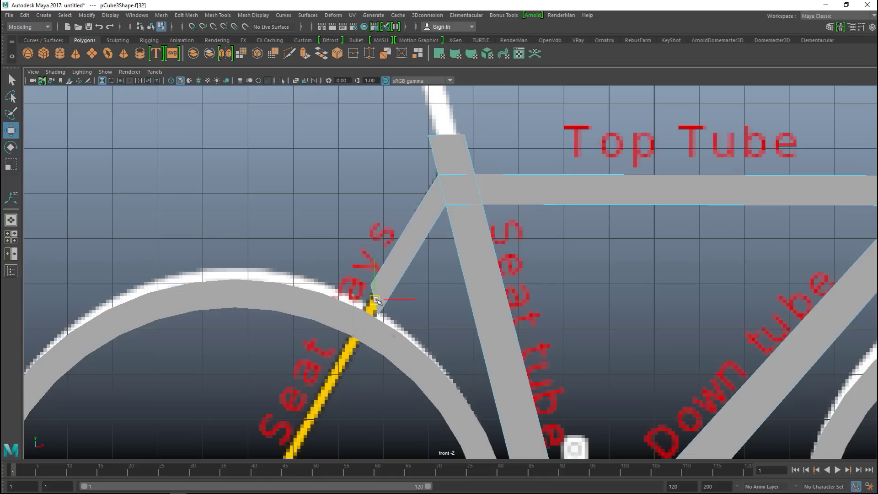
scroll(398, 339, up, 5)
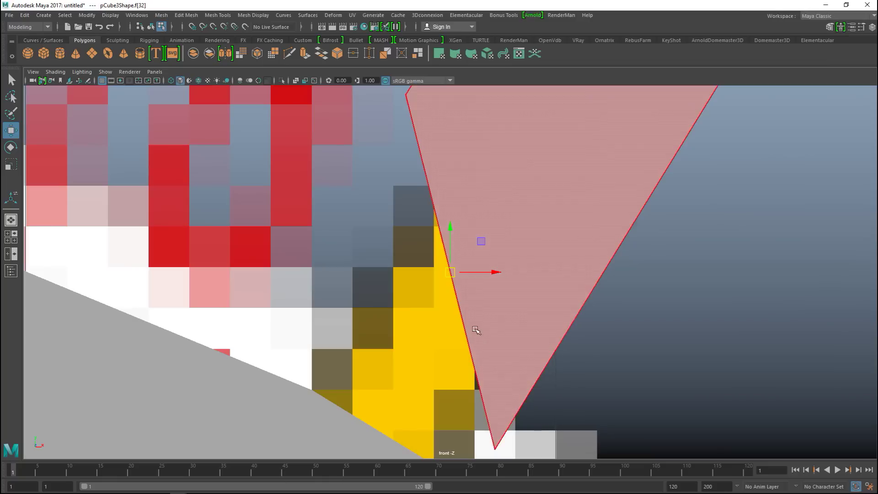
scroll(476, 329, down, 5)
Step: Select the seat stay's end edges, rotate them perpendicular to the stay, and scale them down towards the reference tube's thickness
right_drag(448, 212, 448, 237)
drag(434, 237, 485, 303)
drag(457, 180, 523, 241)
scroll(498, 309, up, 2)
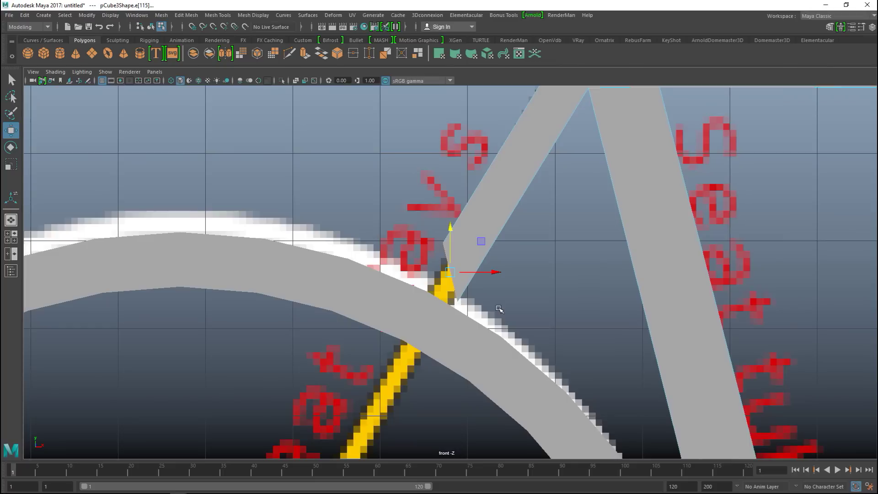
scroll(499, 309, up, 2)
key(e)
mouse_move(492, 299)
mouse_down()
mouse_move(516, 255)
mouse_move(504, 305)
mouse_up()
key(r)
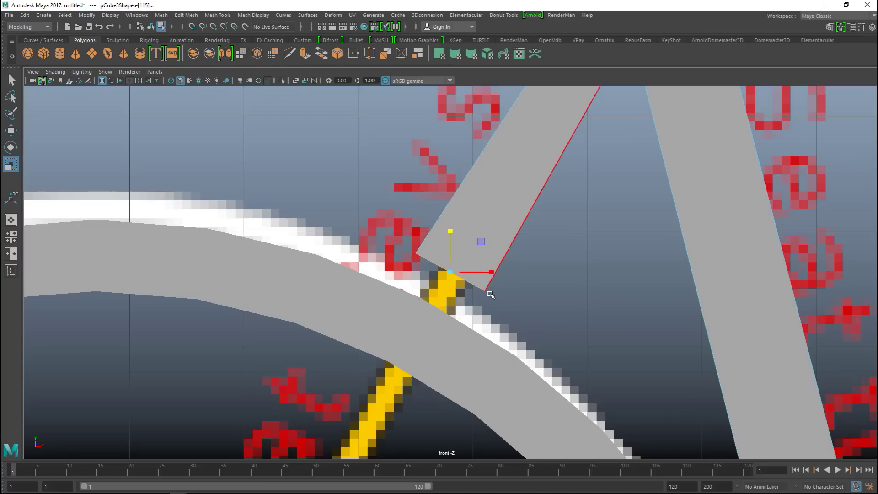
drag(451, 273, 412, 271)
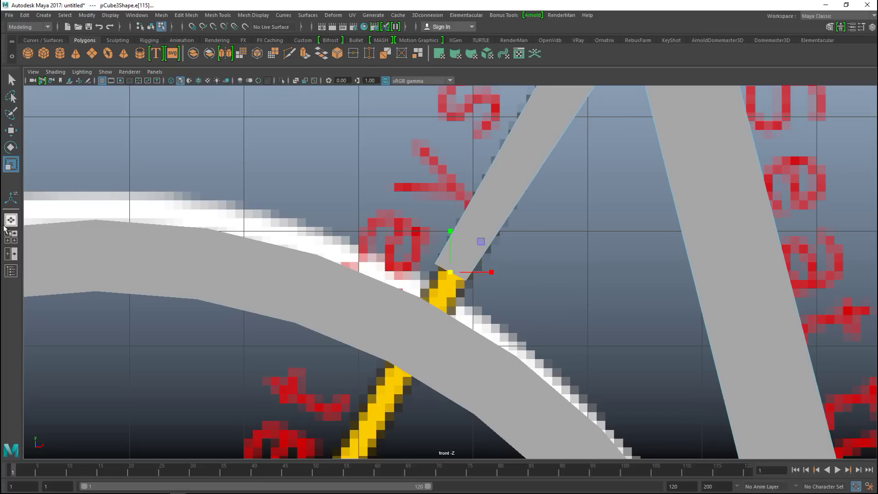
Step: In the perspective view, scale the seat stay's end edges sideways to match the width of the seat tube
key(space)
key(space)
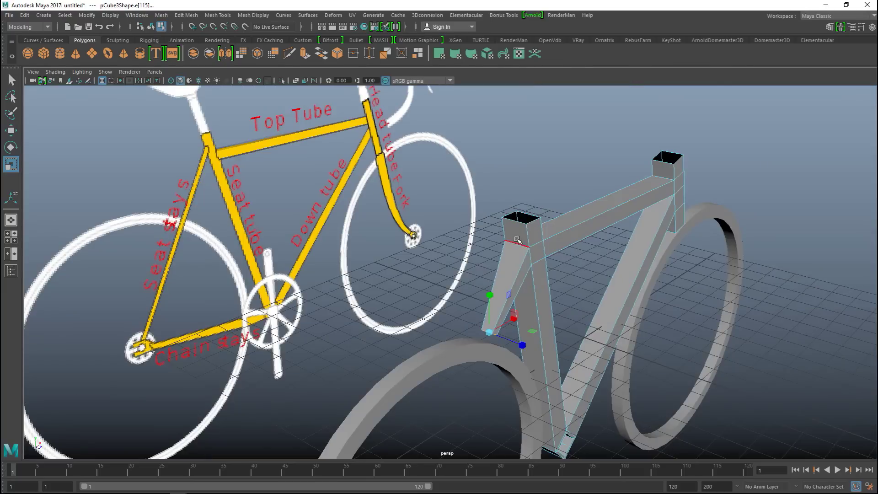
alt+drag(510, 297, 396, 328)
drag(523, 318, 574, 320)
alt+drag(457, 314, 434, 316)
scroll(415, 325, up, 5)
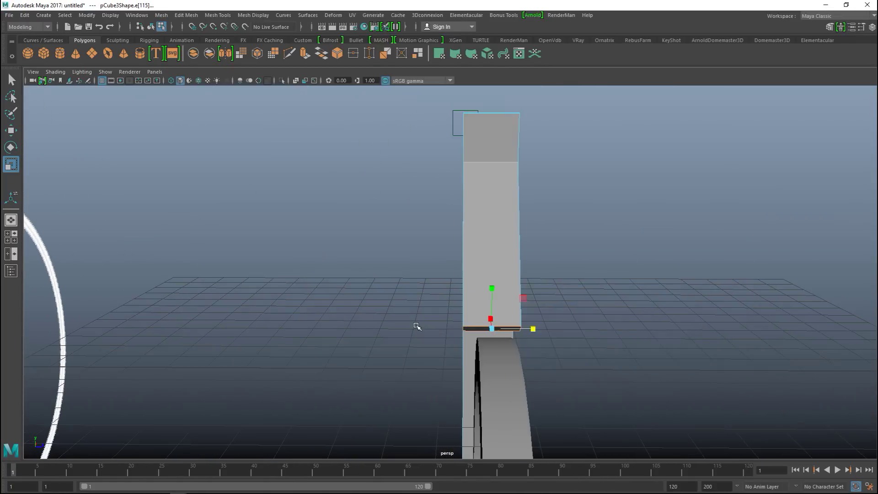
Step: Insert 4 evenly spaced edge loops lengthwise along the seat stay using the Multiple edge loops option
click(186, 15)
mouse_move(228, 15)
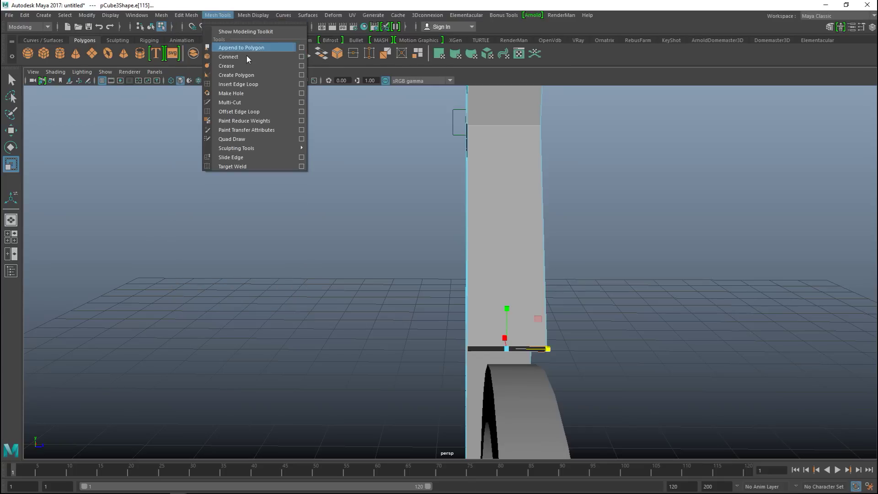
click(300, 83)
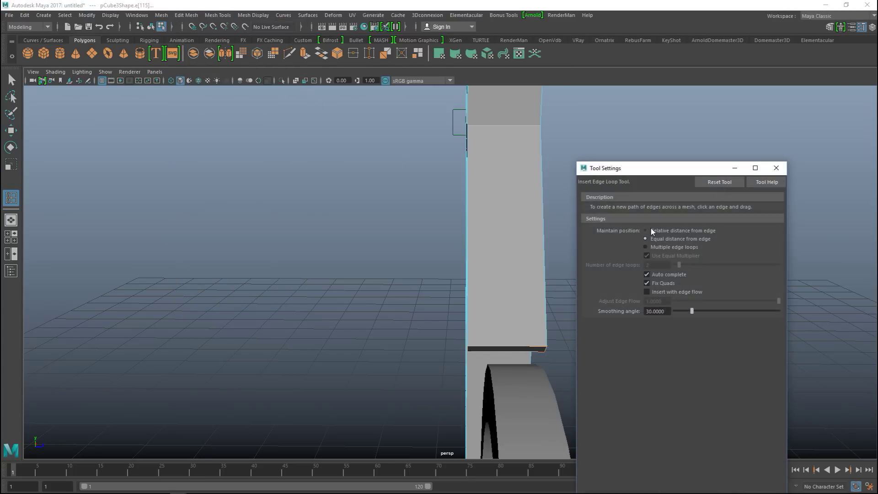
click(645, 247)
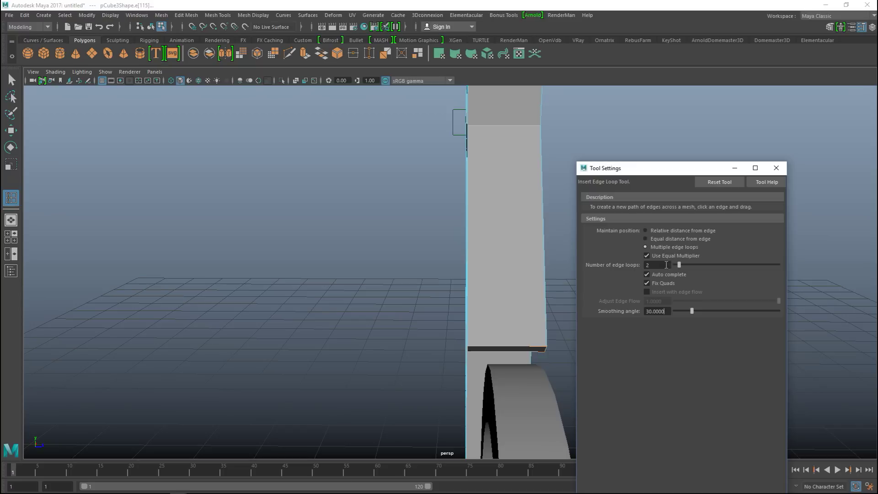
text(4)
click(514, 349)
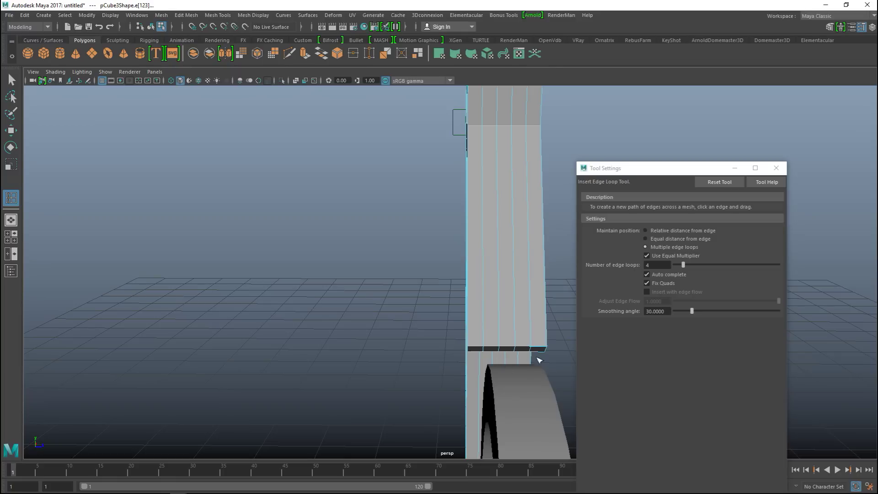
click(776, 168)
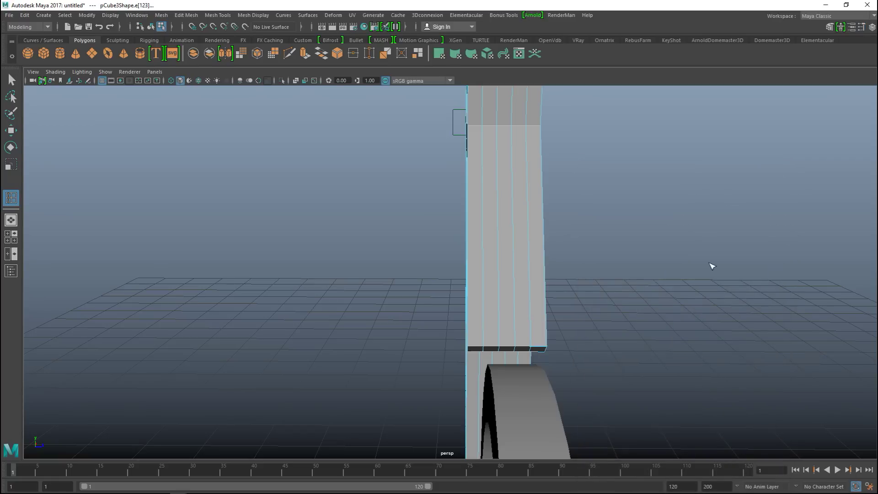
alt+middle_drag(660, 332, 611, 280)
scroll(594, 288, up, 6)
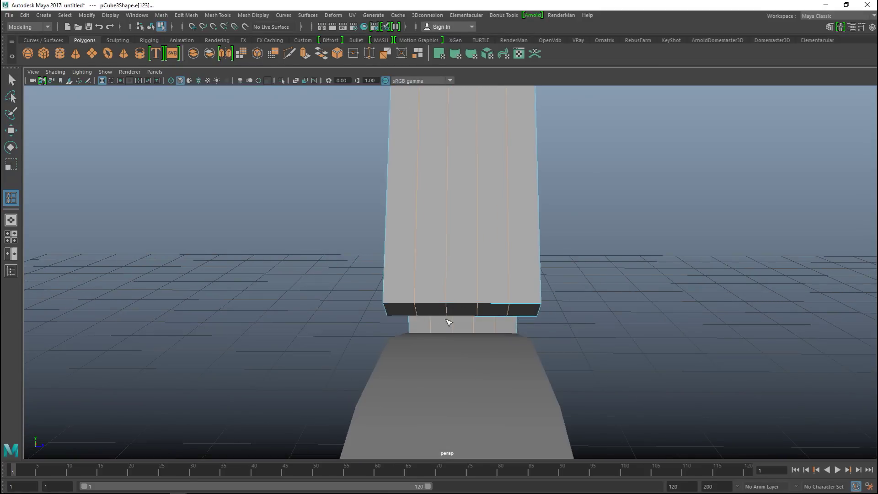
Step: Scale the inserted edge loops together towards the middle of the seat stay and select the two outer end faces
key(r)
drag(507, 340, 486, 341)
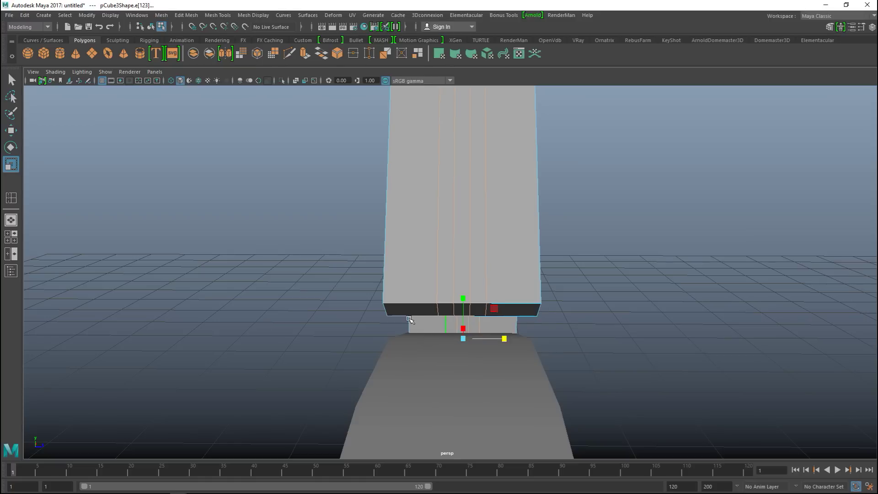
right_drag(413, 315, 413, 237)
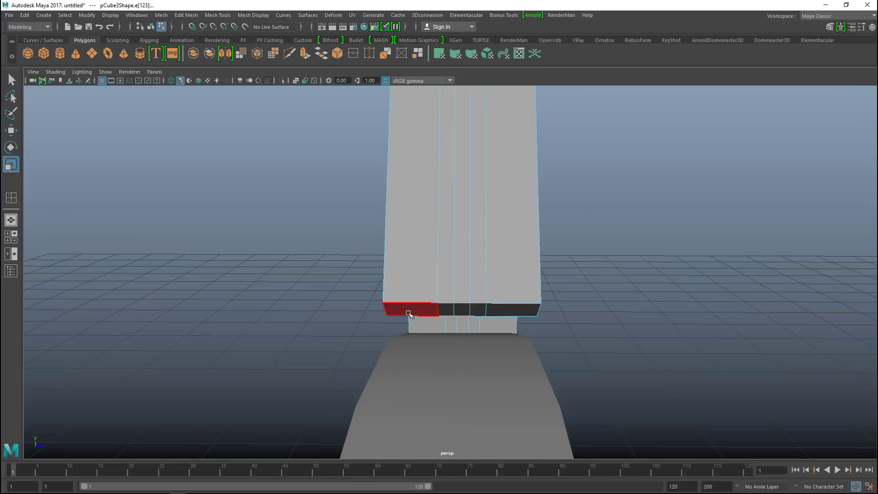
click(409, 311)
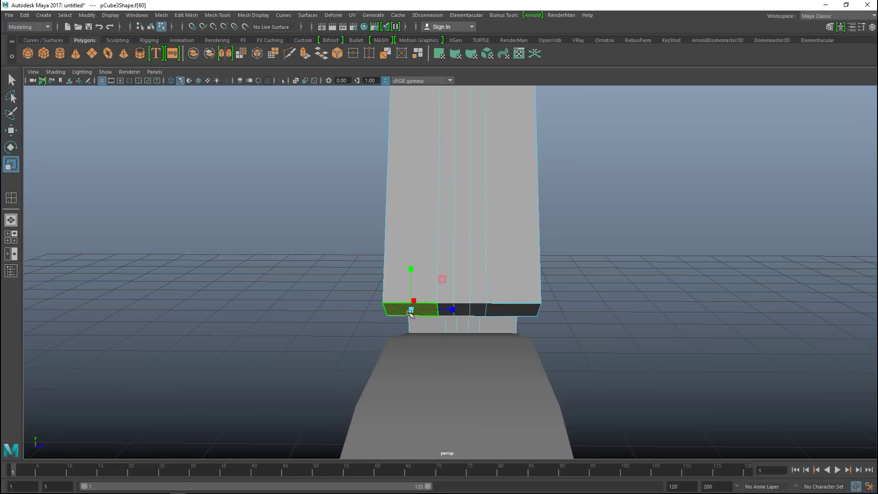
shift+click(528, 311)
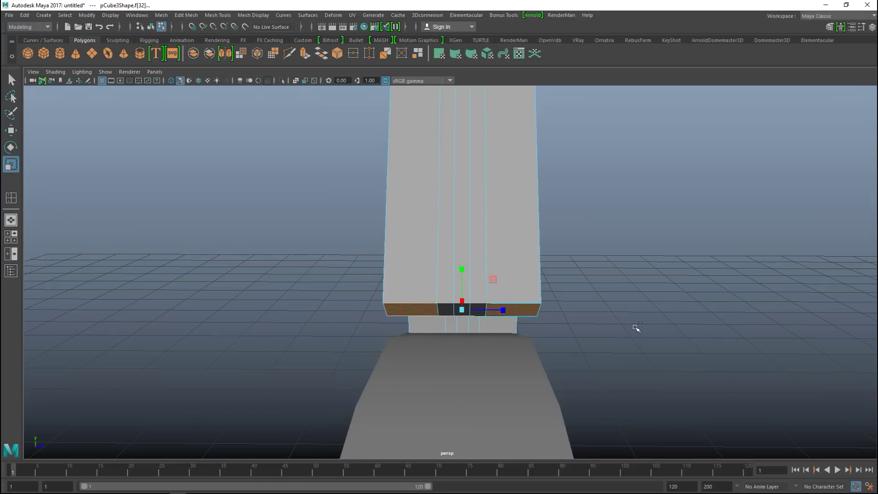
Step: Extrude the two outer end faces, move them down past the top of the rear wheel, and scale them along the stay's width
key(ctrl+e)
key(w)
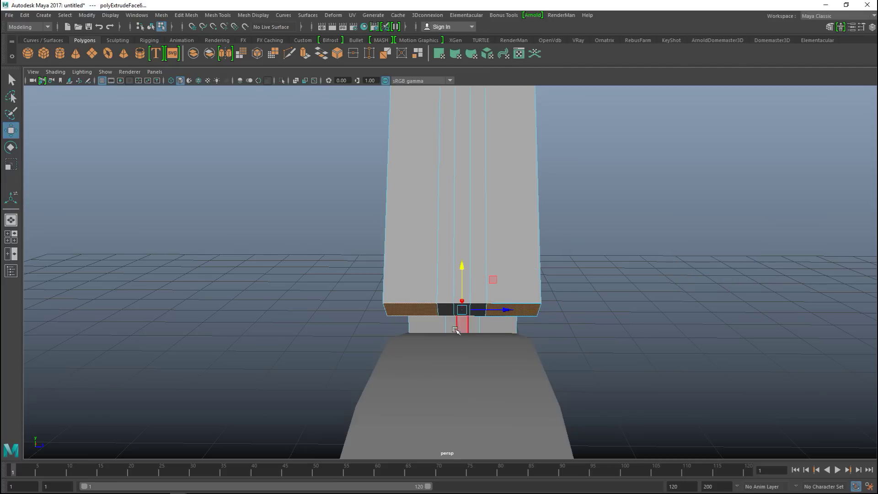
drag(463, 272, 477, 379)
key(r)
mouse_move(503, 417)
mouse_down()
mouse_move(542, 417)
mouse_move(522, 400)
mouse_move(491, 409)
mouse_up()
alt+middle_drag(492, 408, 628, 428)
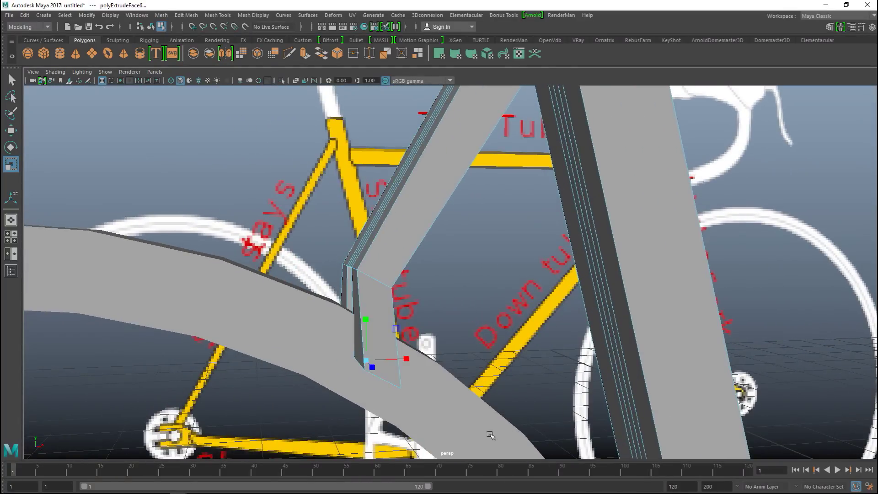
Step: In the front view, move the vertices where the seat stay splits up along the reference stay, farther above the rear wheel
click(16, 241)
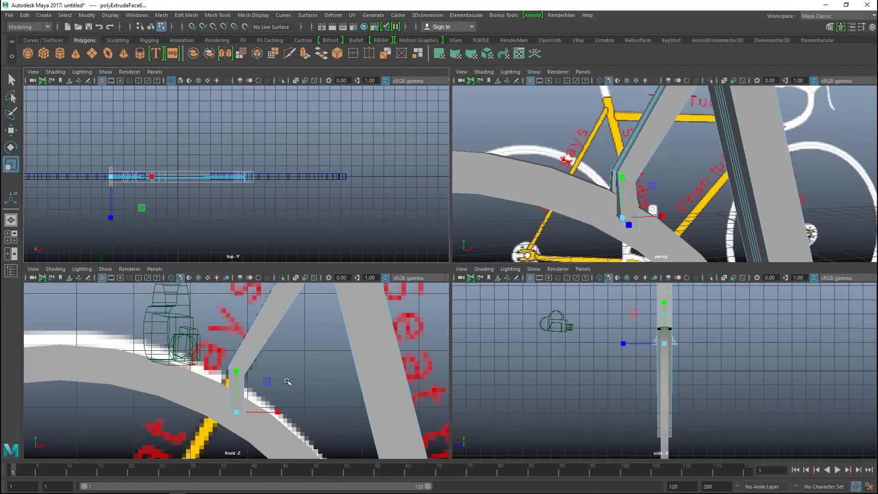
key(space)
key(4)
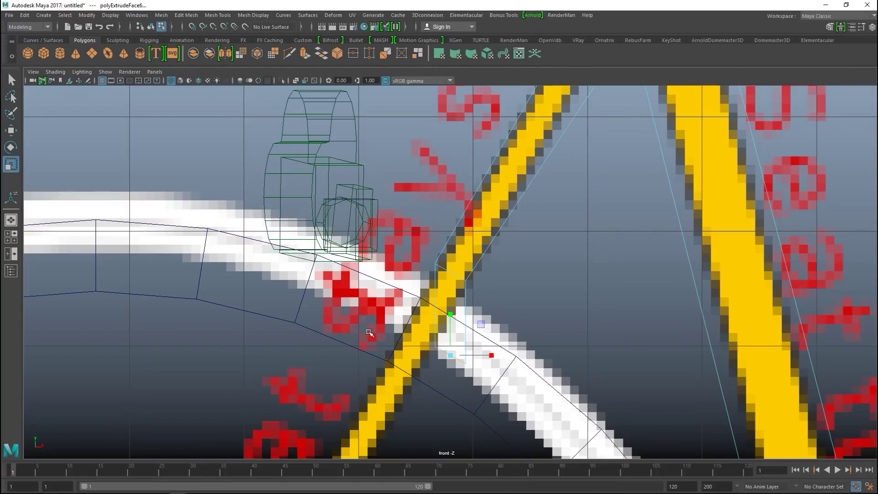
alt+middle_drag(555, 296, 550, 296)
right_drag(441, 212, 402, 214)
scroll(448, 264, up, 3)
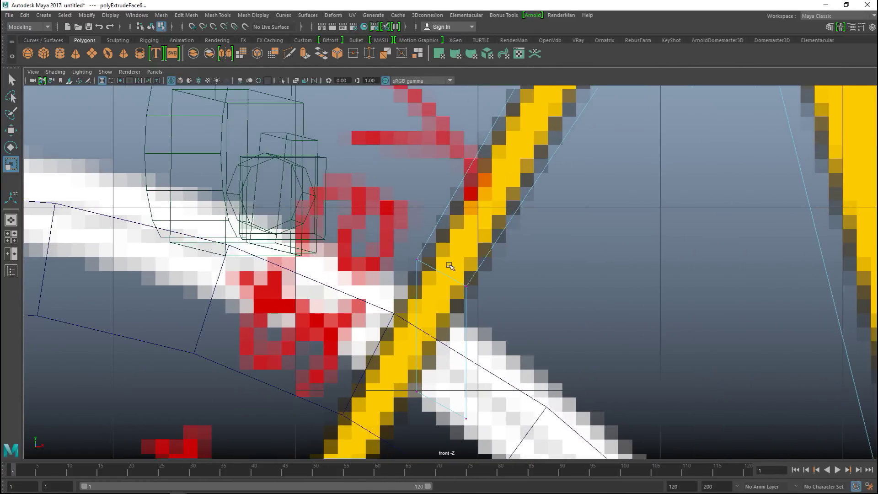
drag(394, 240, 510, 301)
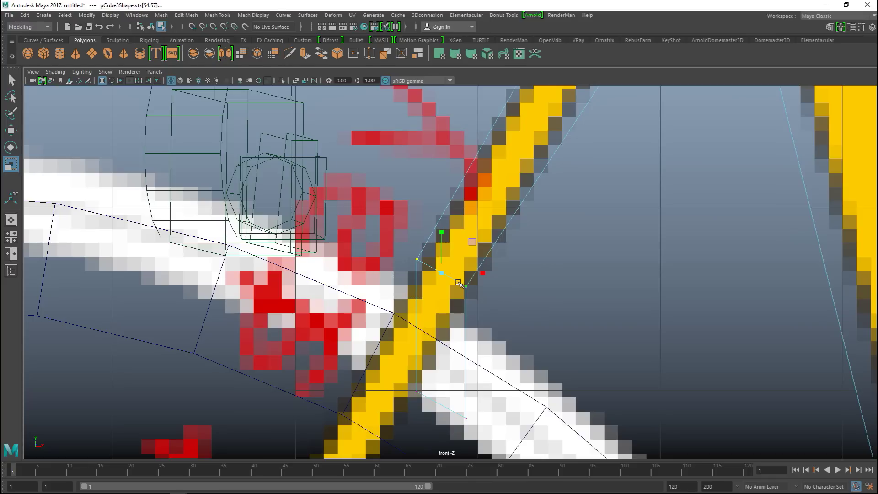
key(w)
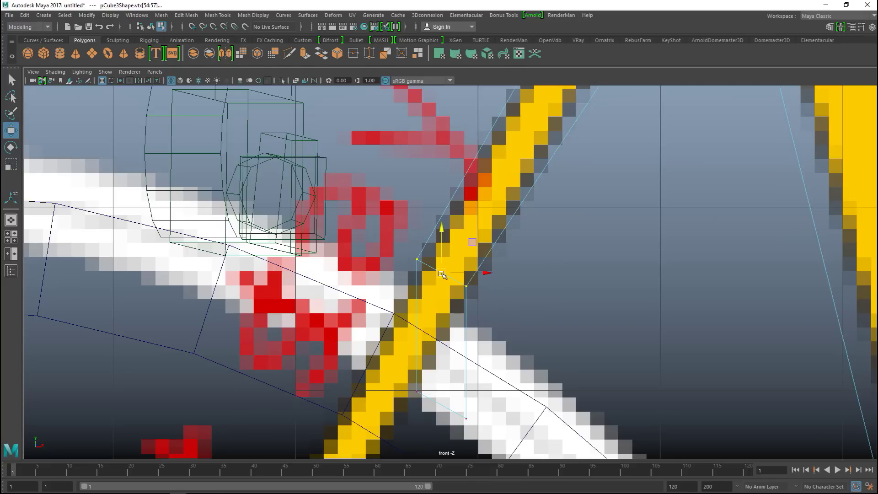
click(457, 262)
drag(401, 243, 512, 300)
drag(442, 274, 472, 227)
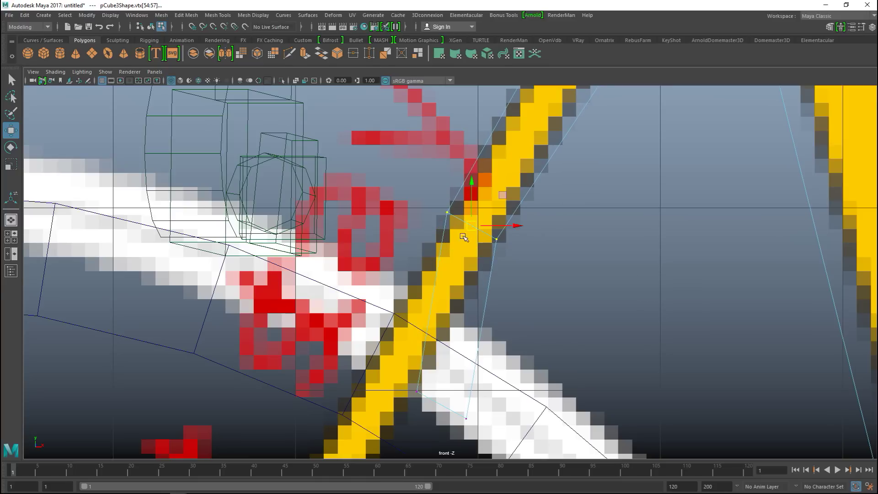
Step: Move the end vertices of both seat stay prongs horizontally so the prongs follow the slope of the reference seat stay
click(12, 236)
key(space)
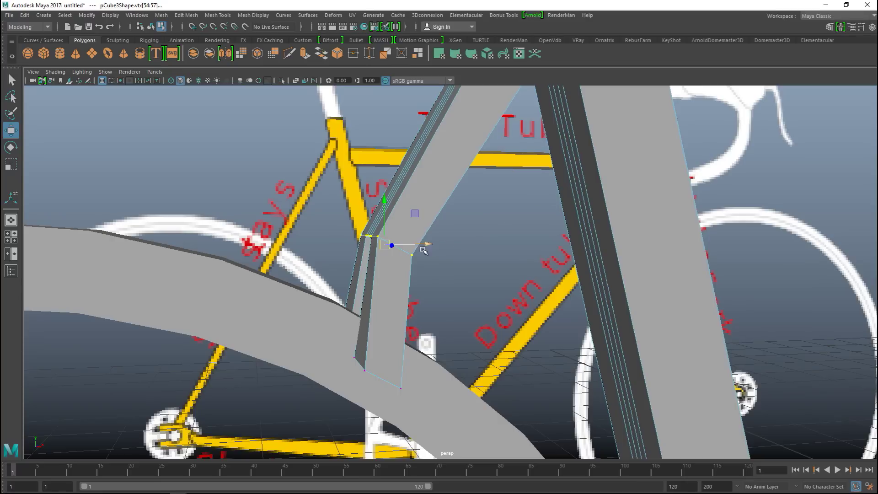
alt+drag(405, 280, 378, 306)
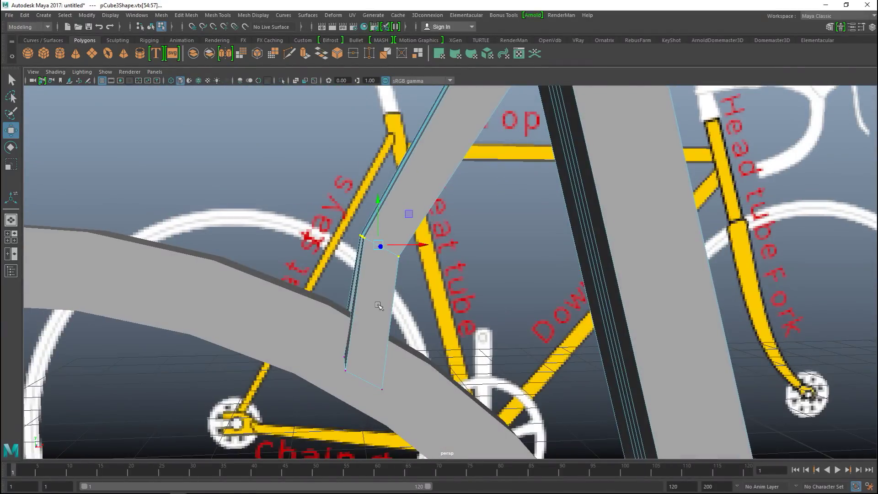
drag(280, 276, 477, 438)
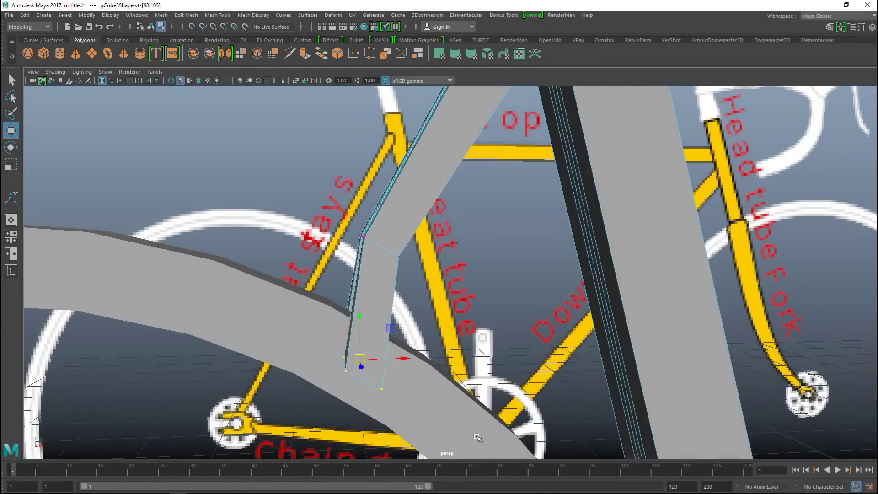
drag(404, 358, 356, 340)
click(11, 237)
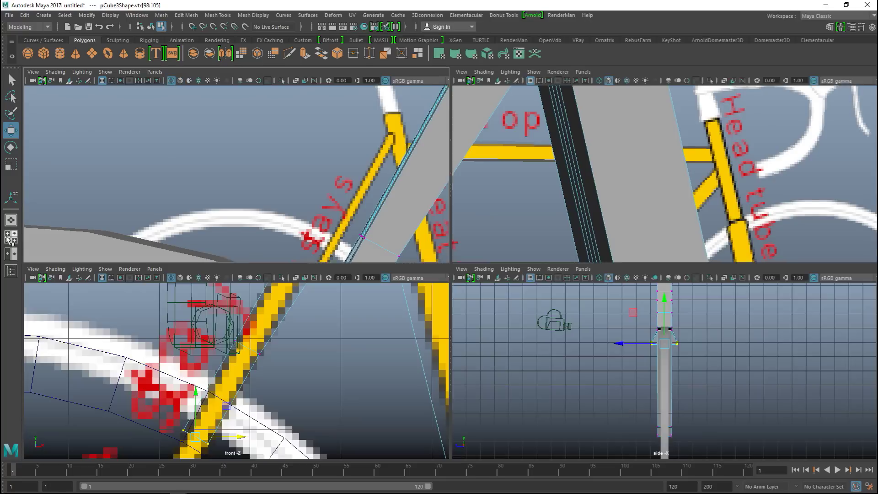
key(space)
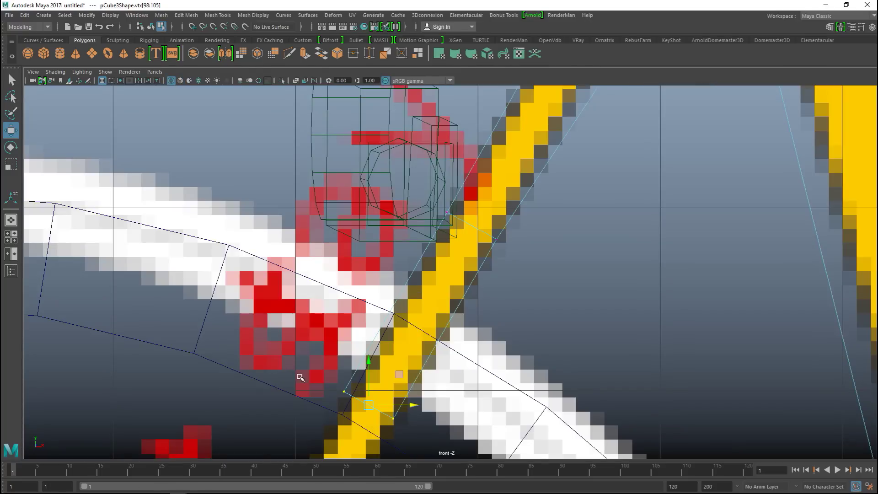
key(5)
drag(410, 407, 425, 414)
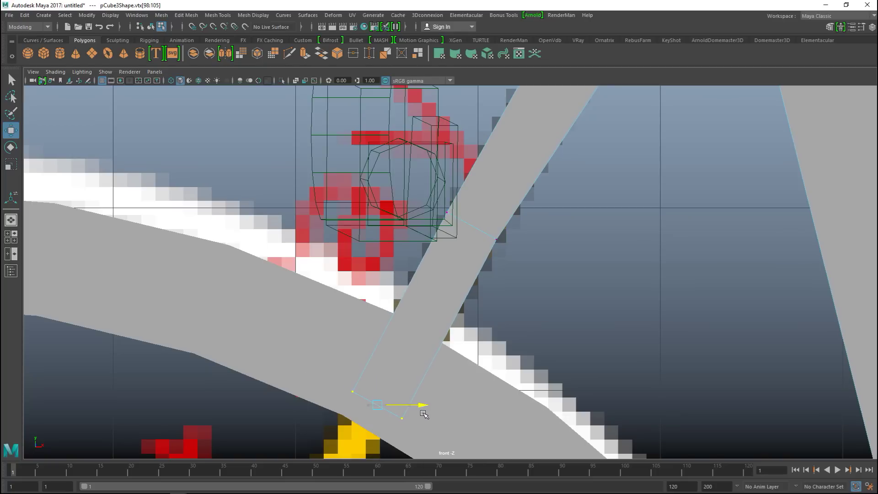
scroll(446, 402, down, 6)
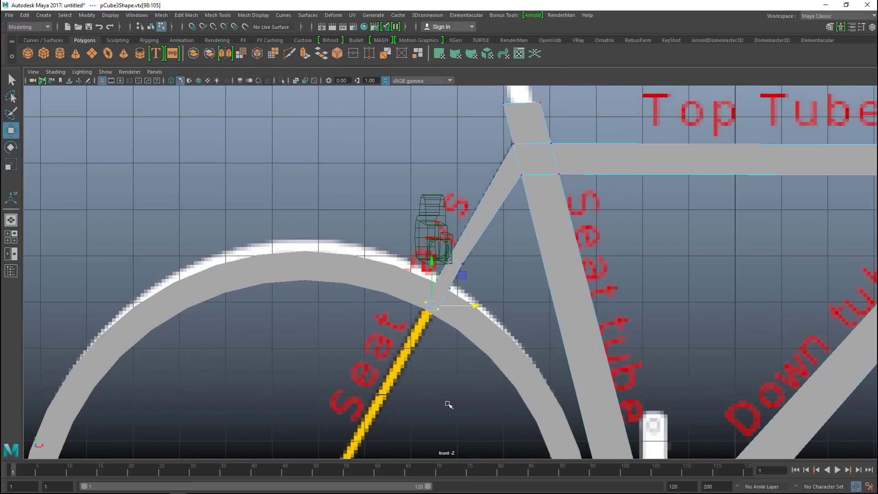
Step: In the perspective view, scale the prongs' end vertices apart sideways so the prongs clear both sides of the rear wheel
click(13, 240)
key(space)
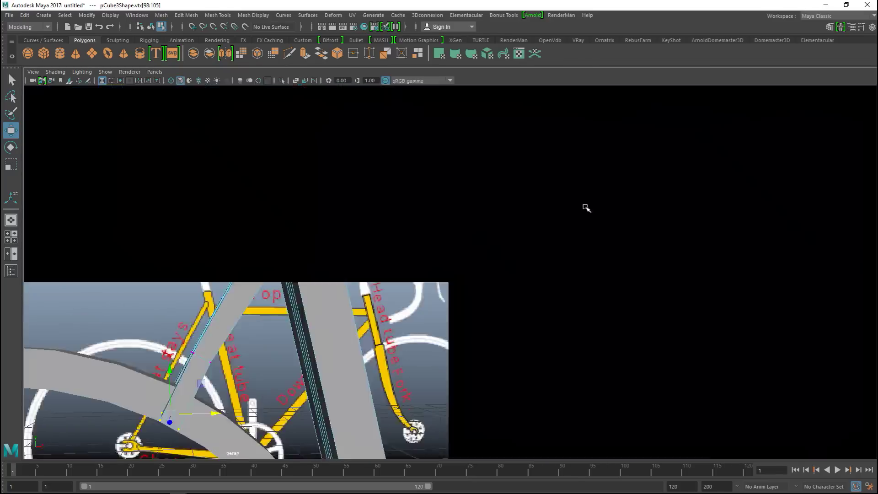
alt+drag(444, 276, 540, 288)
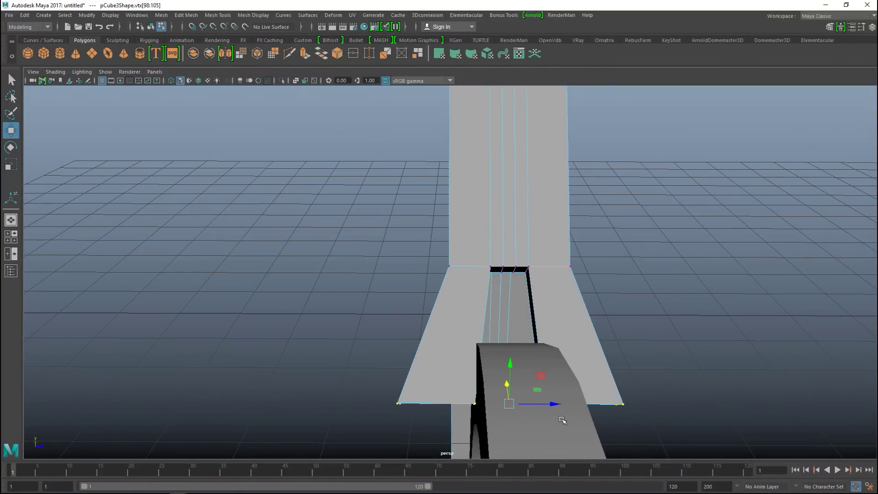
key(r)
drag(552, 405, 584, 404)
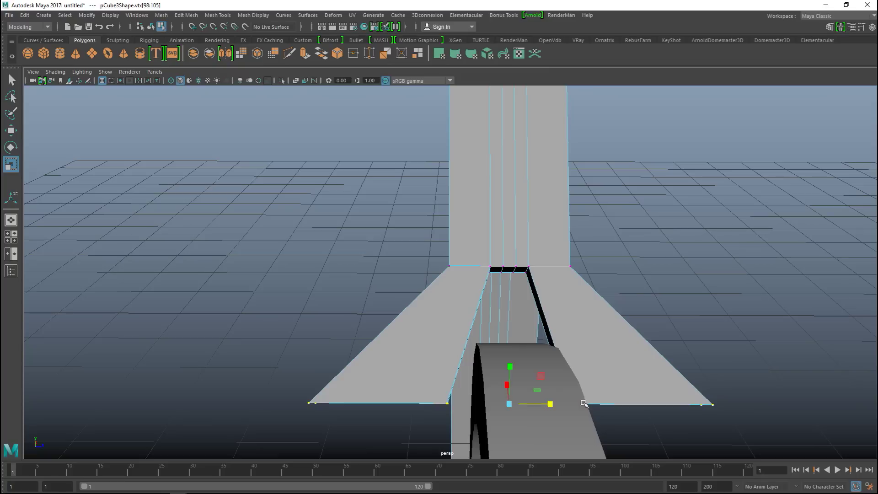
Step: Select only the outer end vertices of both prongs and scale them inwards to make the prong ends narrower
drag(255, 347, 353, 452)
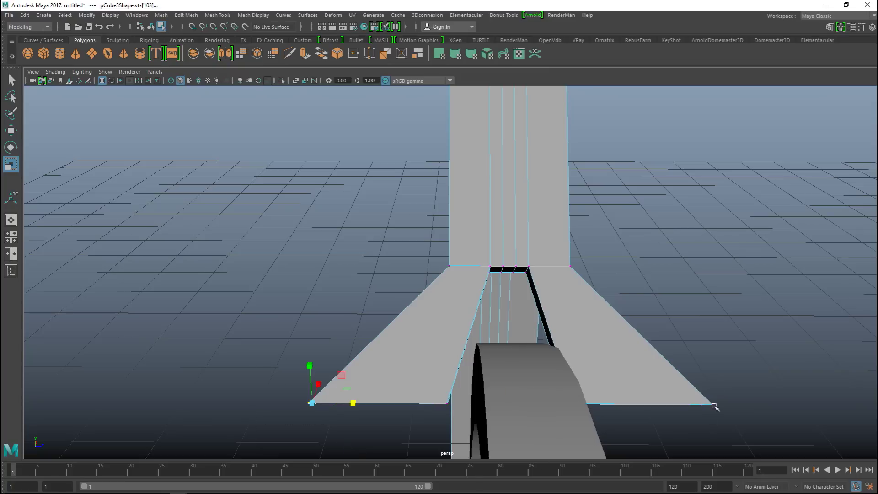
shift+drag(675, 360, 768, 459)
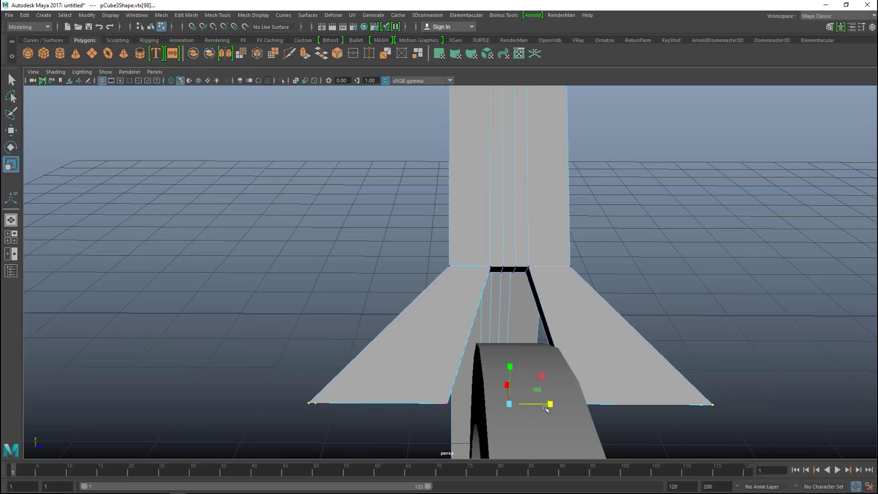
drag(551, 405, 532, 417)
Step: Select the end faces of both seat stay prongs, extrude them, and move the extruded faces straight down beside the rear wheel
alt+drag(302, 353, 320, 315)
right_click(473, 279)
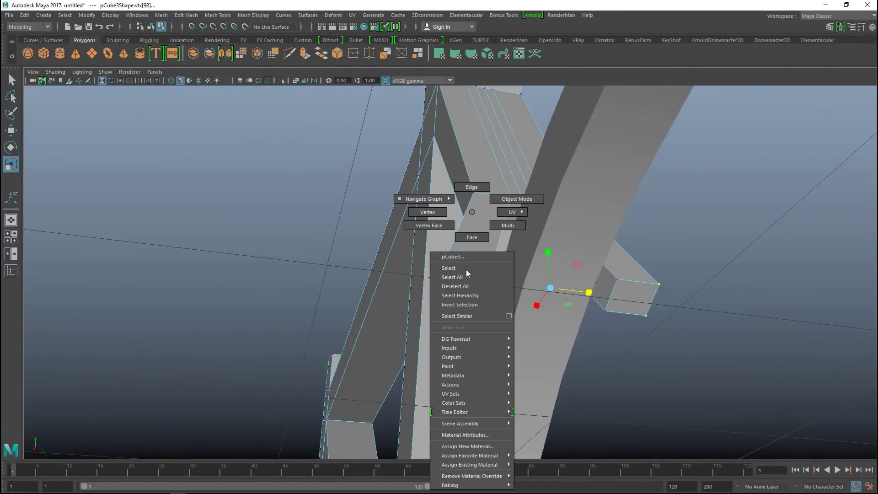
click(471, 237)
click(464, 275)
click(632, 297)
scroll(696, 318, down, 3)
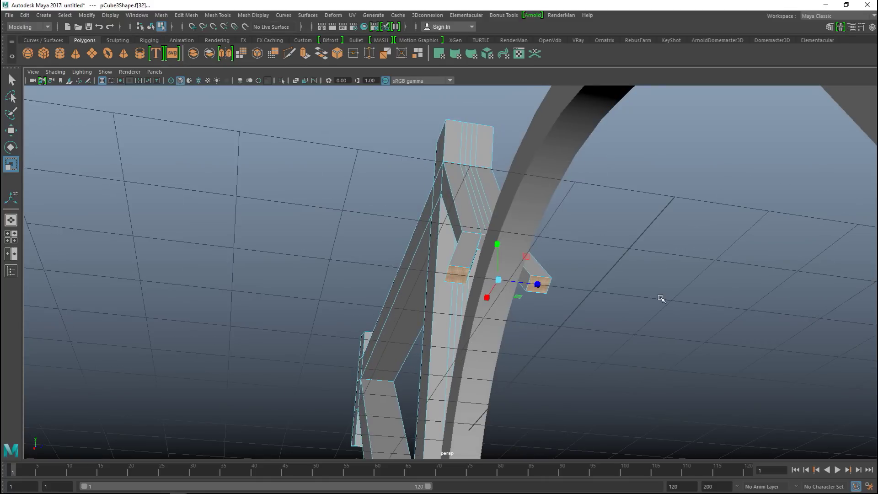
key(ctrl+e)
scroll(615, 261, down, 3)
alt+drag(636, 302, 553, 327)
key(w)
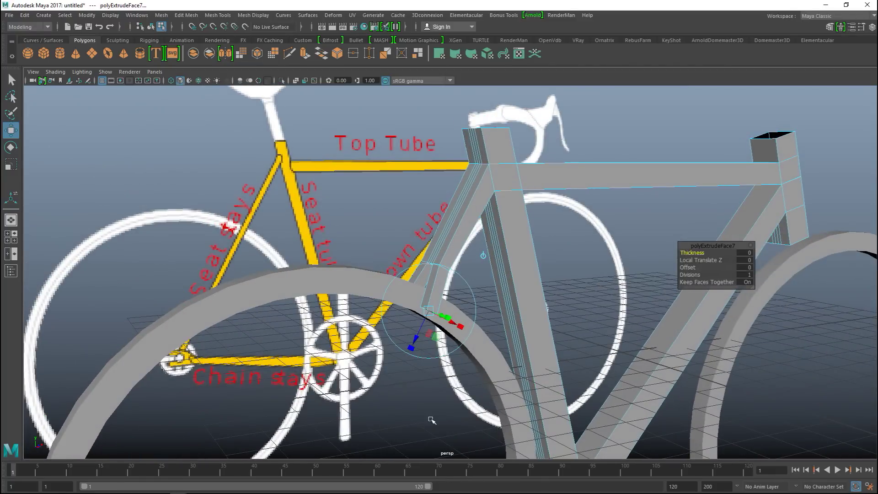
drag(417, 294, 389, 355)
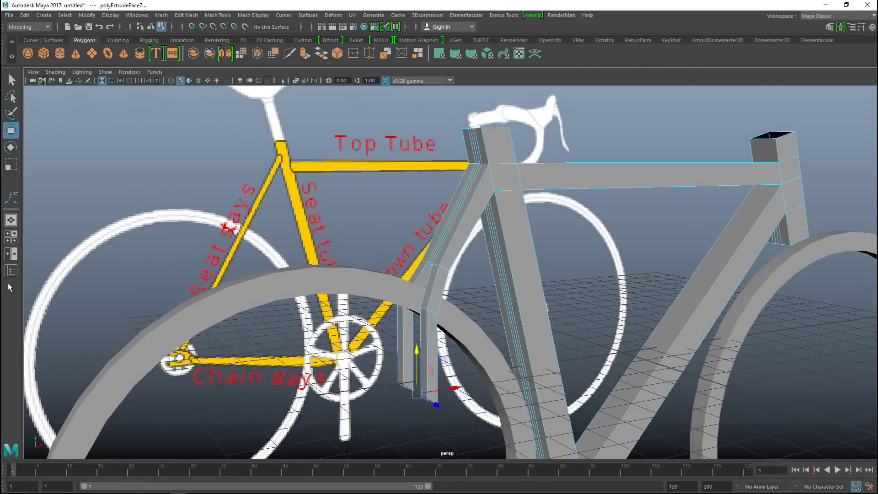
Step: In the front view, move the extruded end faces along the reference seat stay onto the rear hub and fine-tune their horizontal position
click(11, 236)
key(space)
alt+middle_drag(449, 385, 507, 221)
drag(508, 220, 381, 345)
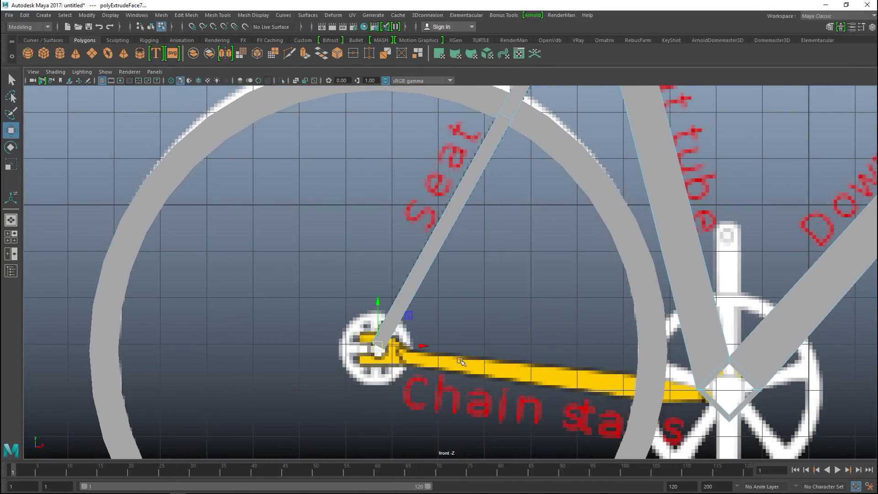
scroll(459, 358, down, 3)
scroll(470, 376, down, 2)
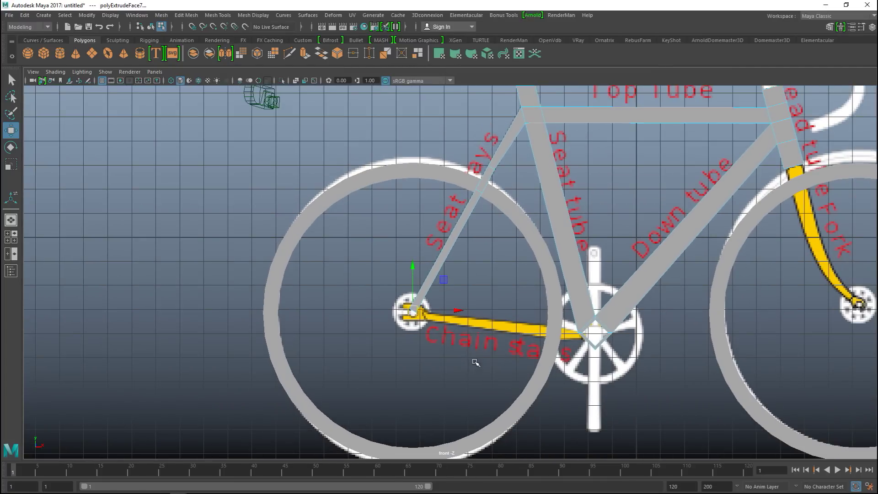
drag(457, 309, 454, 310)
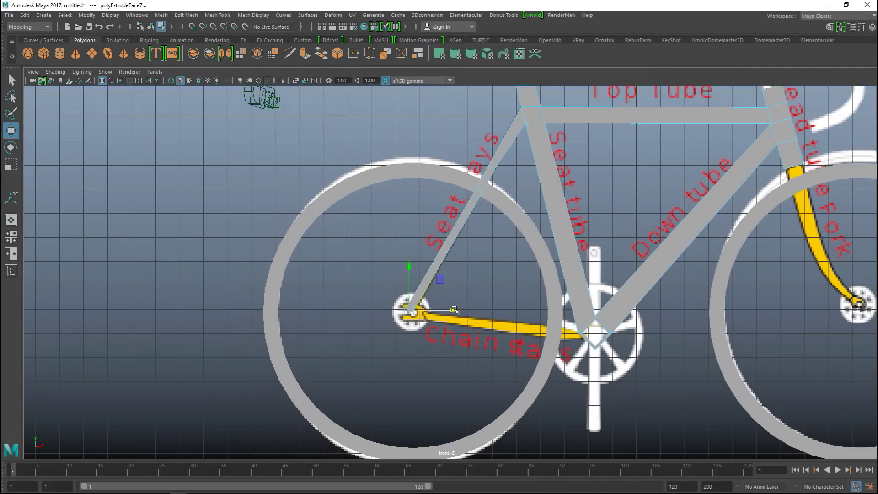
scroll(440, 326, up, 4)
drag(406, 353, 412, 351)
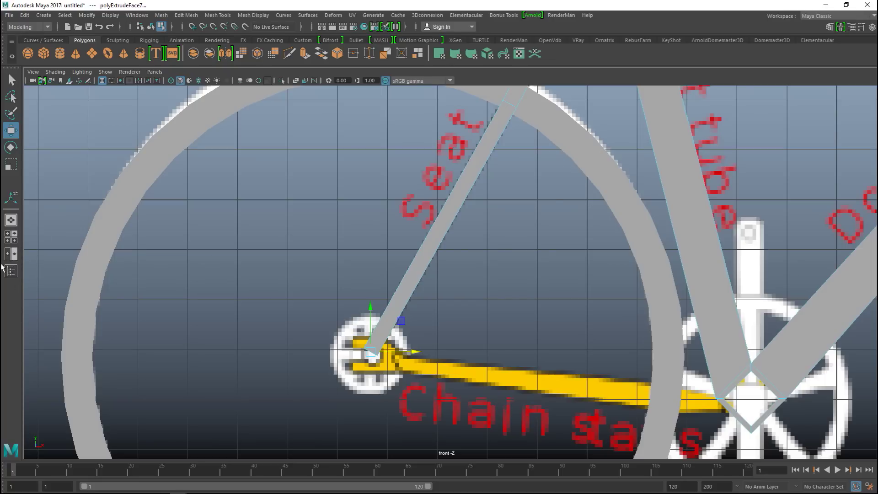
Step: Examine the ends of both seat stays and the bottom bracket area from several angles in the perspective view
click(11, 236)
key(space)
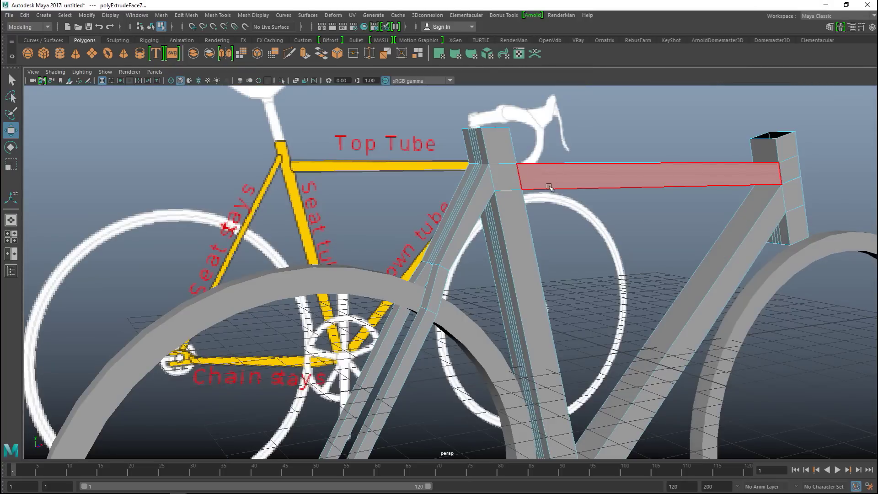
key(f)
scroll(456, 231, down, 6)
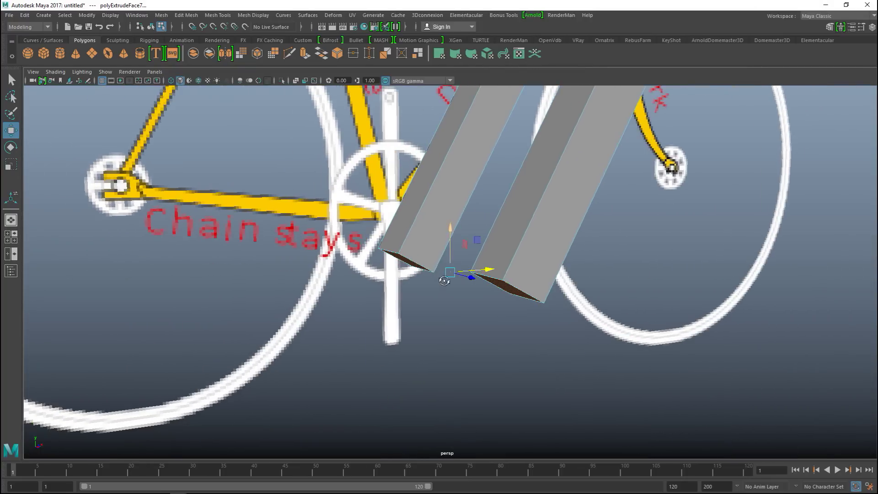
alt+drag(456, 238, 442, 270)
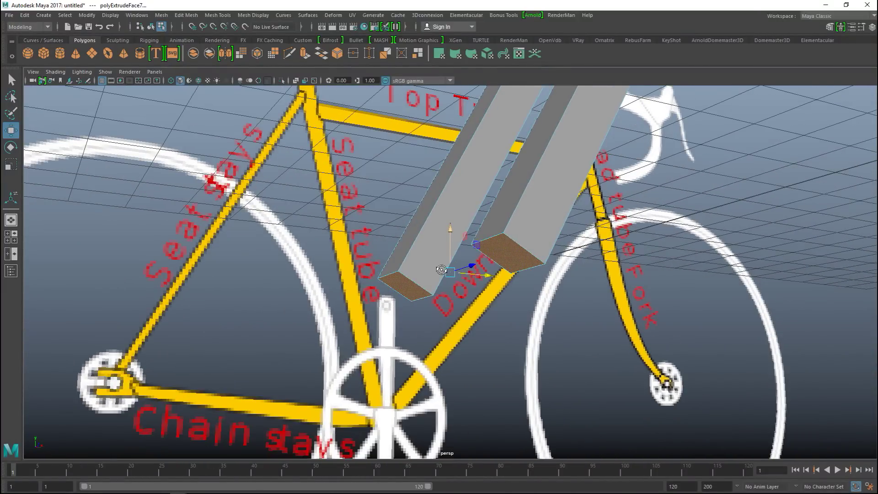
alt+drag(441, 270, 435, 273)
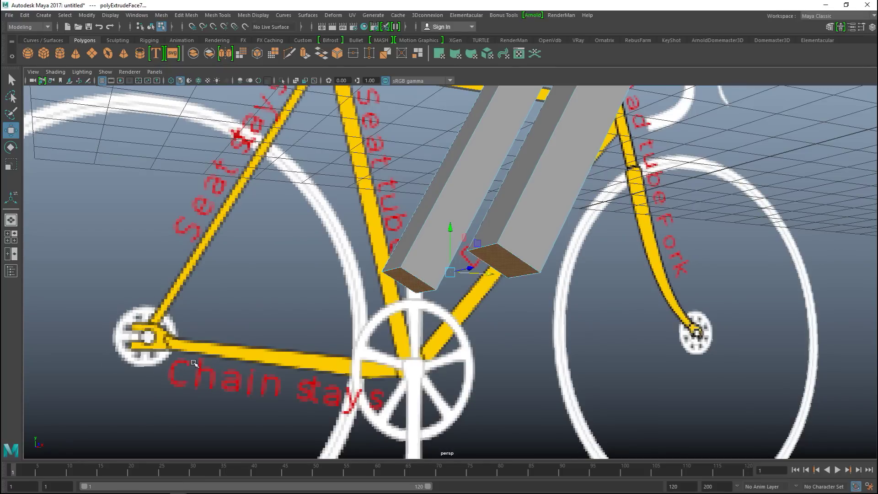
alt+drag(312, 363, 317, 362)
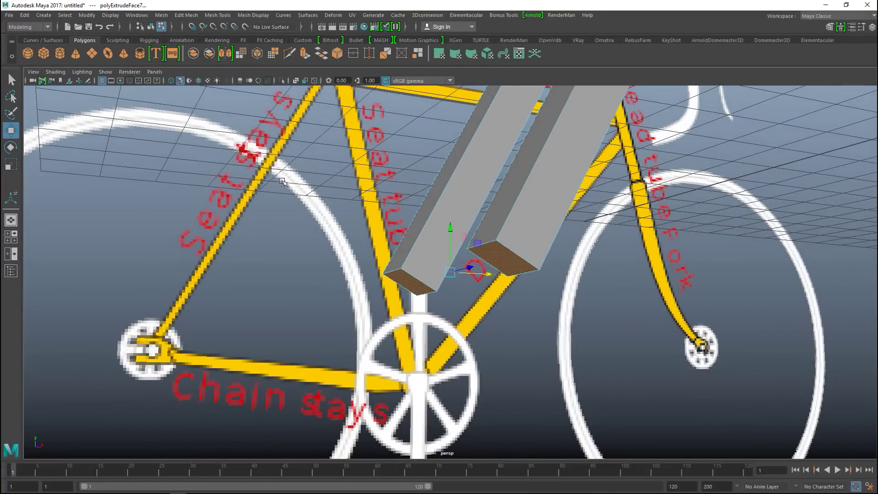
scroll(292, 214, down, 3)
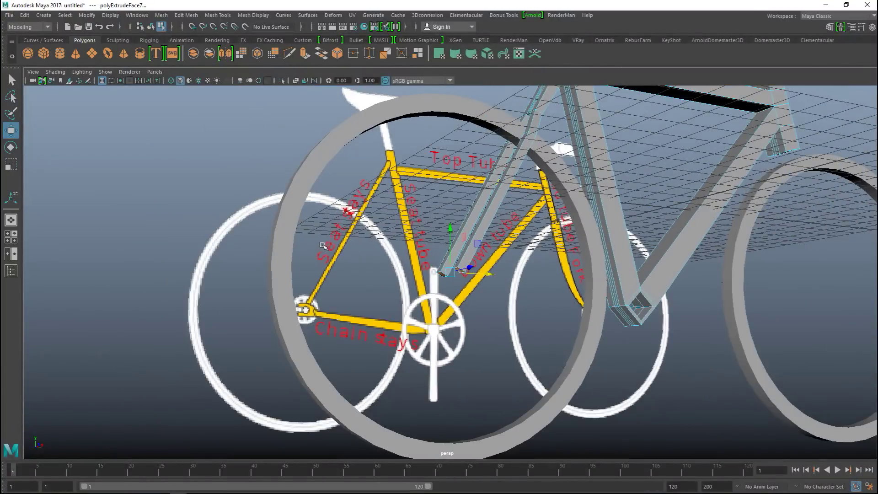
scroll(351, 250, up, 2)
scroll(354, 255, down, 5)
mouse_move(411, 293)
alt+mouse_down()
mouse_move(357, 292)
mouse_move(378, 308)
mouse_move(422, 300)
mouse_move(411, 307)
alt+mouse_up()
scroll(526, 359, up, 3)
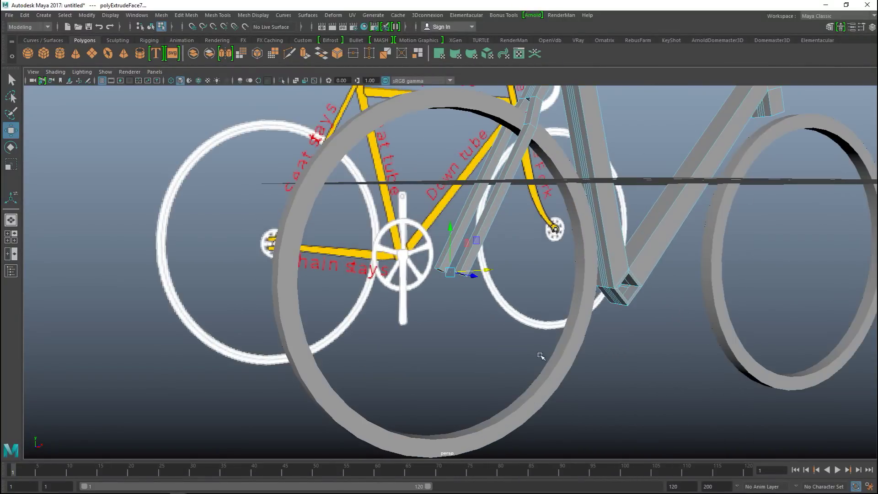
Step: Select the two outer faces on the rear underside of the bottom bracket, extrude them, and move them back towards the rear wheel
alt+drag(577, 347, 570, 320)
scroll(570, 320, up, 4)
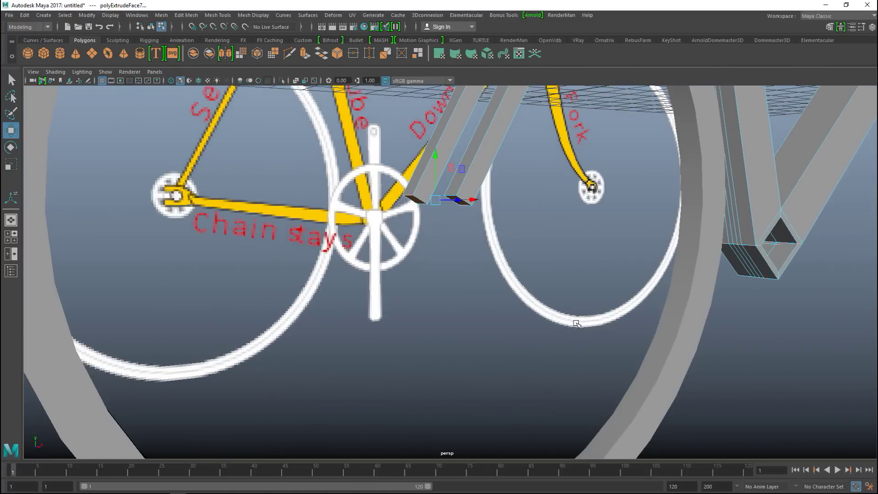
alt+middle_drag(574, 321, 420, 348)
alt+drag(419, 348, 411, 336)
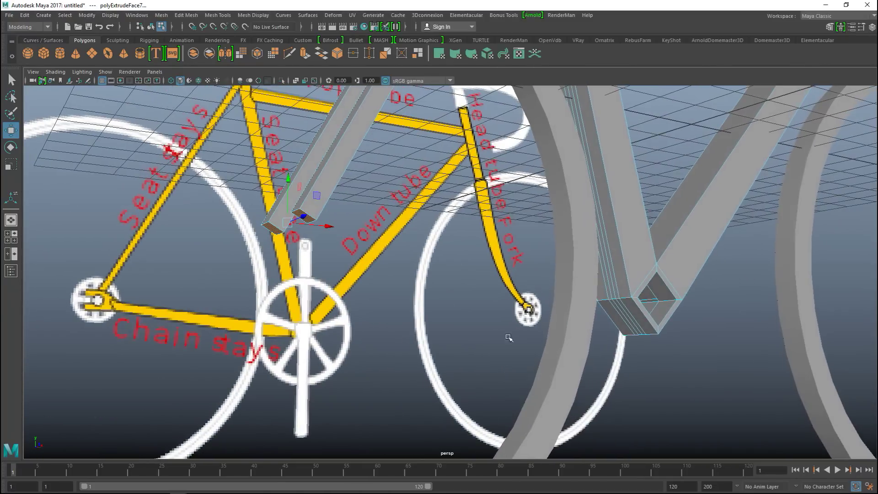
click(644, 323)
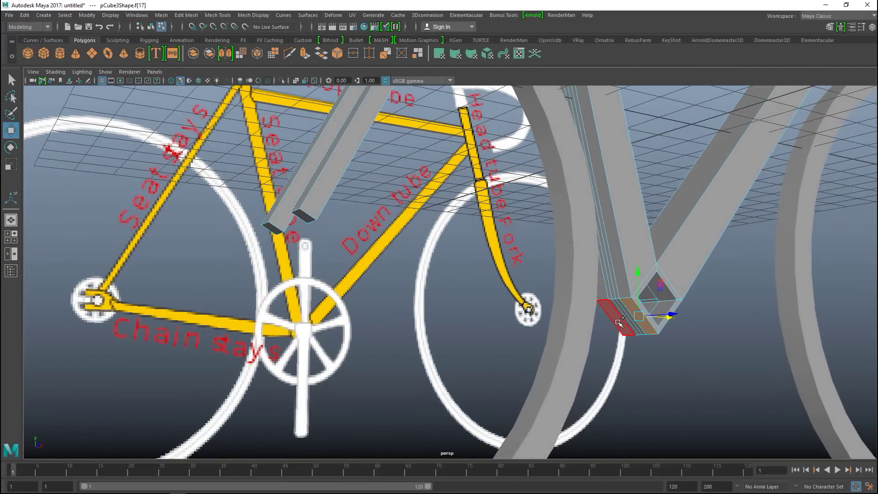
shift+click(619, 322)
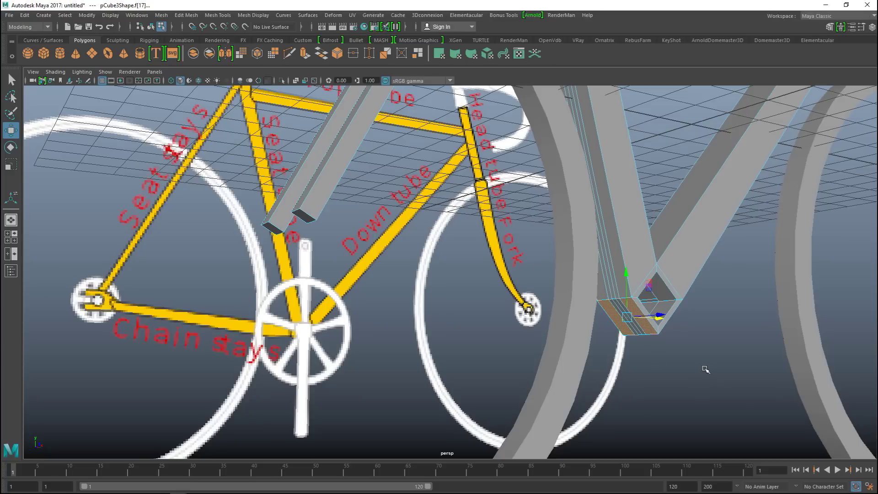
key(ctrl+e)
key(w)
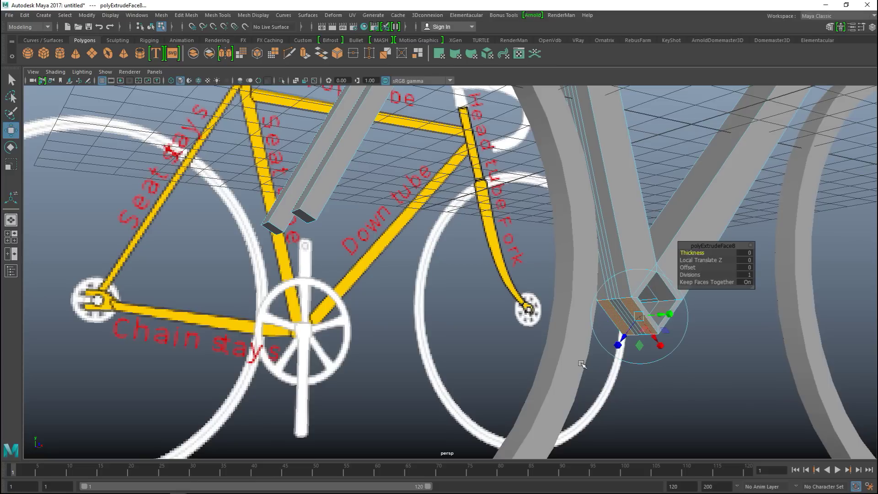
drag(662, 315, 578, 322)
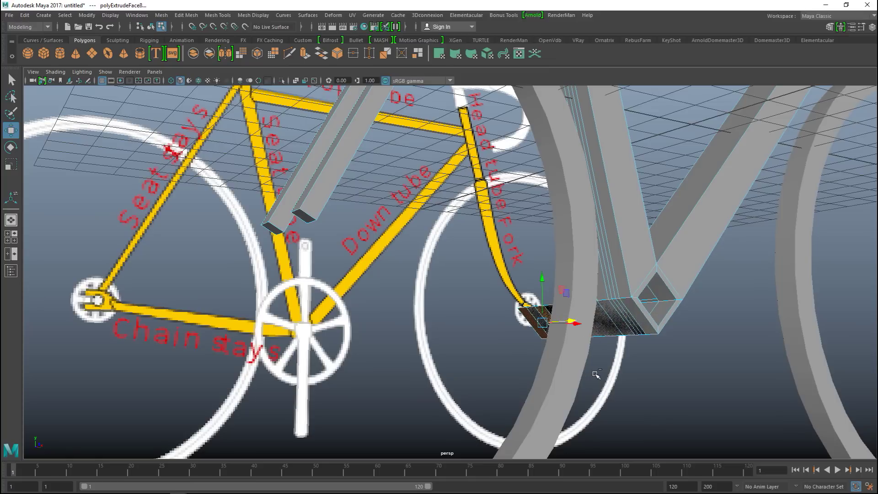
Step: Undo the last move and reposition the extruded faces only a short distance behind the bottom bracket
key(ctrl+z)
alt+drag(662, 368, 645, 380)
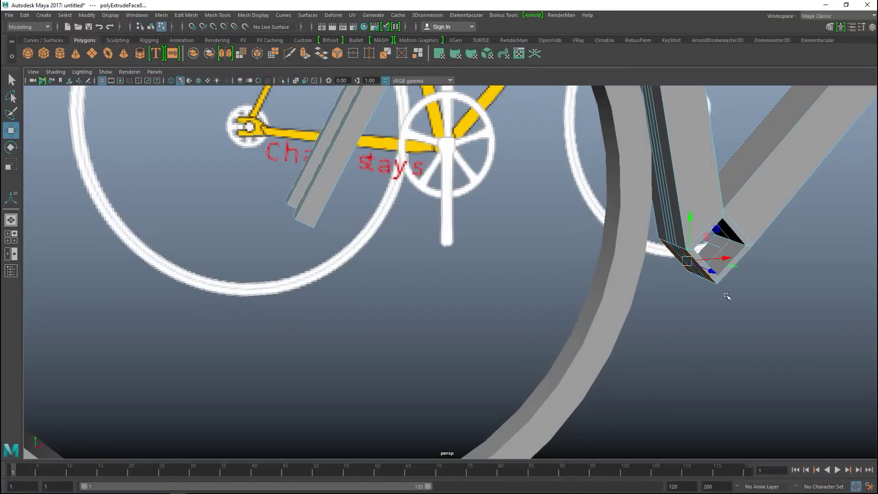
drag(728, 258, 576, 361)
alt+right_drag(576, 361, 612, 351)
alt+drag(618, 335, 470, 364)
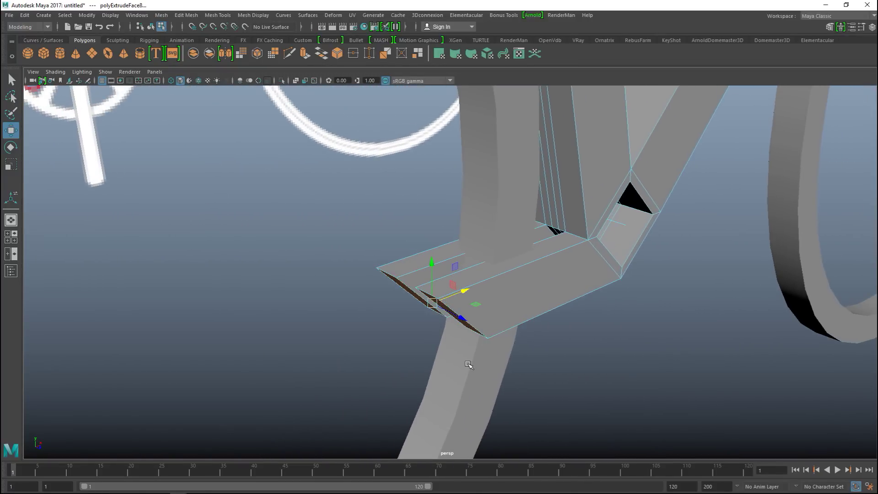
drag(464, 289, 586, 274)
alt+drag(531, 310, 583, 304)
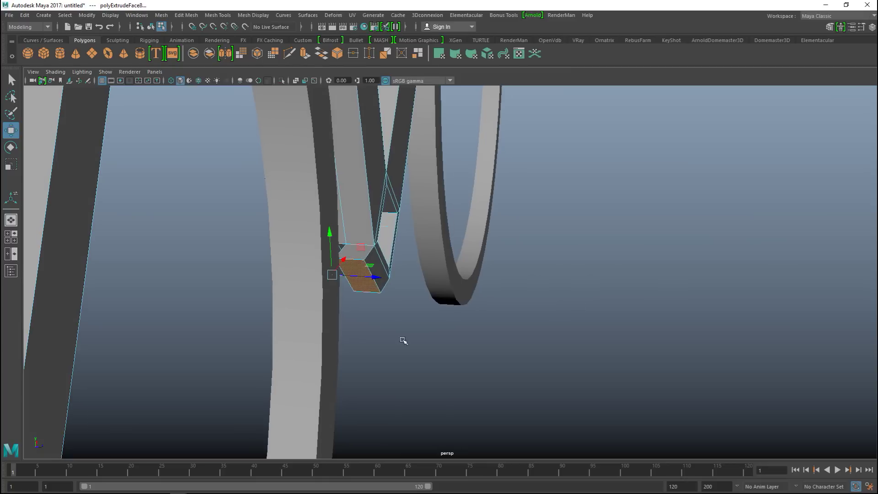
Step: Scale the extruded faces apart sideways, and scale their inner vertices outwards so both chain stay bases clear the rear wheel
key(r)
drag(375, 280, 406, 279)
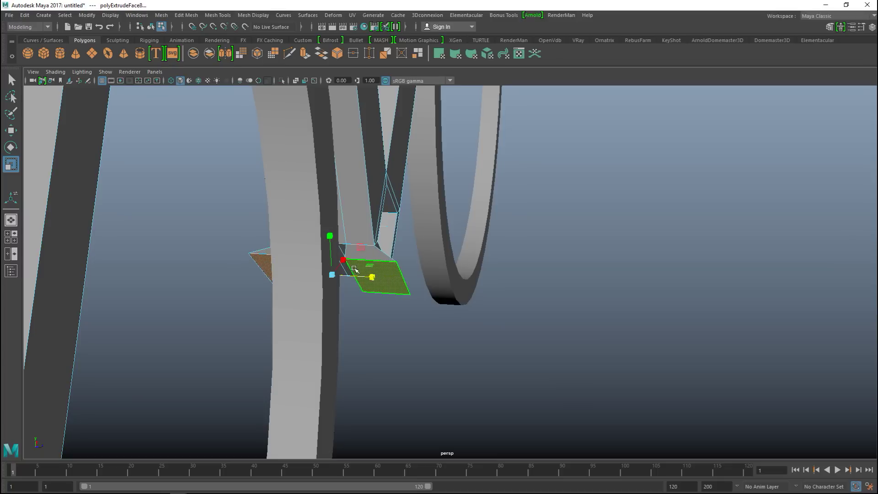
right_drag(354, 269, 328, 210)
click(345, 259)
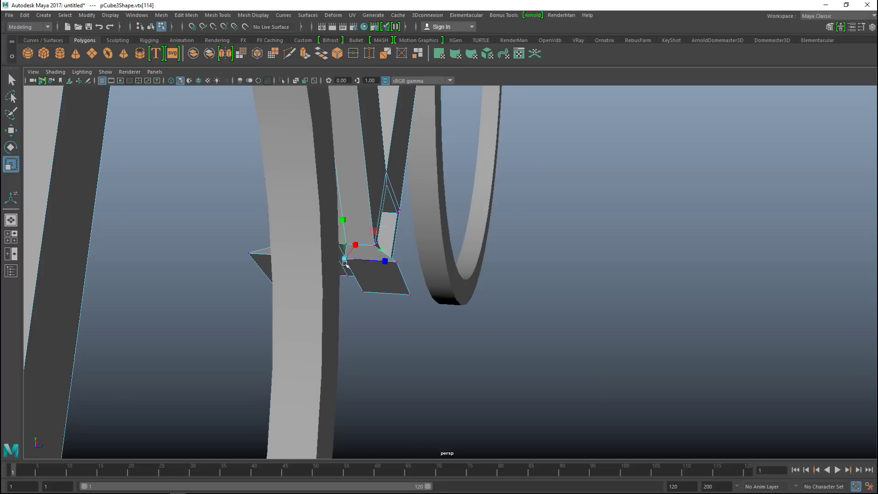
shift+click(363, 291)
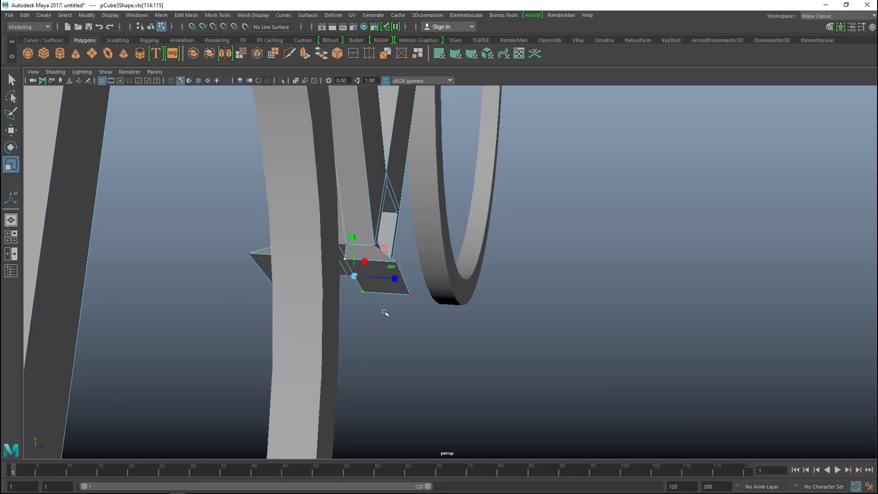
alt+drag(375, 341, 468, 320)
alt+middle_drag(469, 320, 667, 290)
shift+click(362, 307)
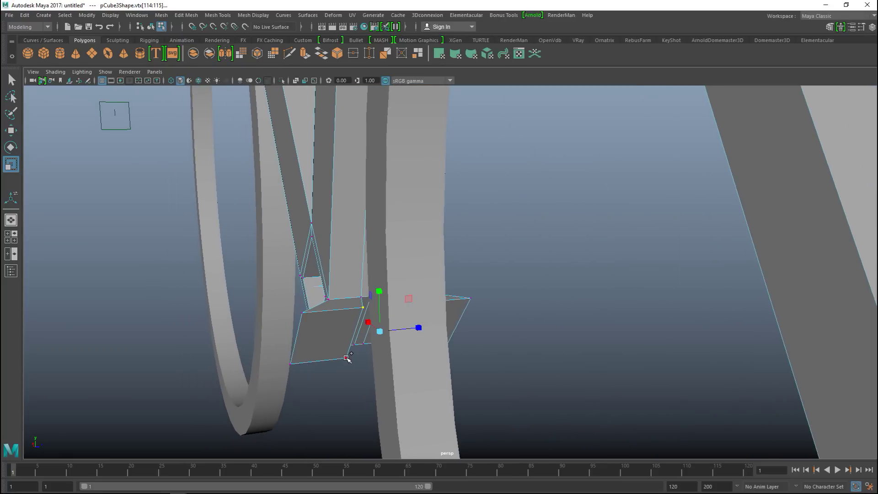
alt+drag(517, 386, 545, 354)
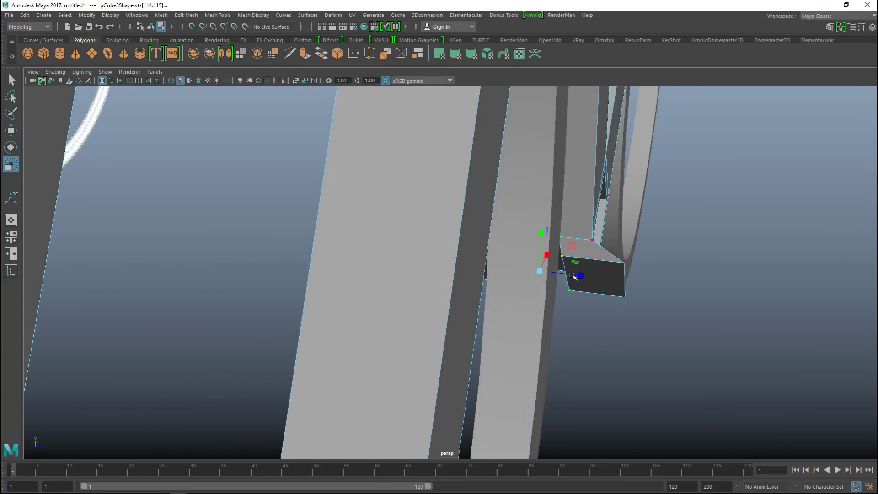
drag(580, 276, 621, 275)
Step: Select the end faces of both chain stay bases, extrude them, and move the new faces horizontally backwards along the rear wheel
click(692, 310)
right_drag(614, 285, 617, 237)
click(608, 279)
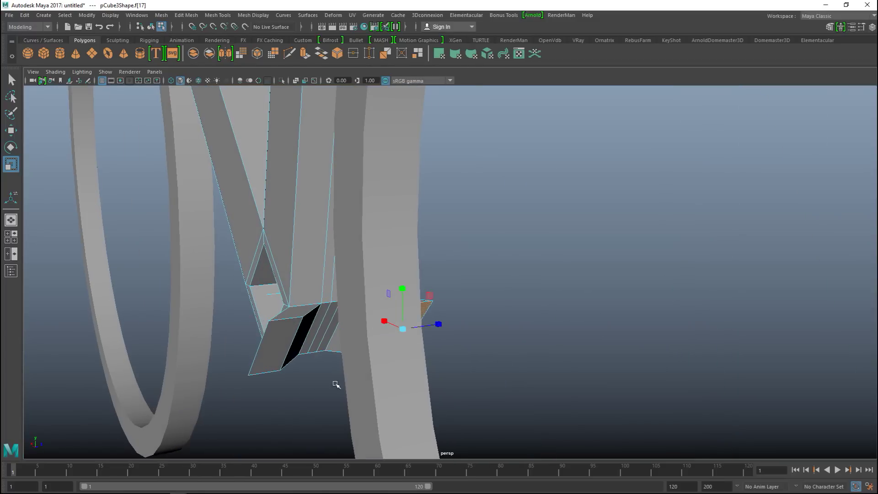
shift+click(301, 344)
alt+drag(302, 343, 496, 362)
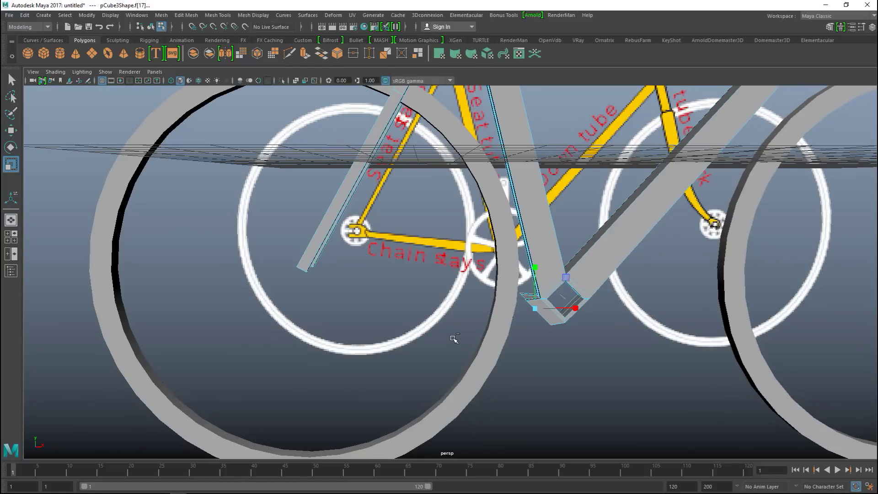
key(ctrl+e)
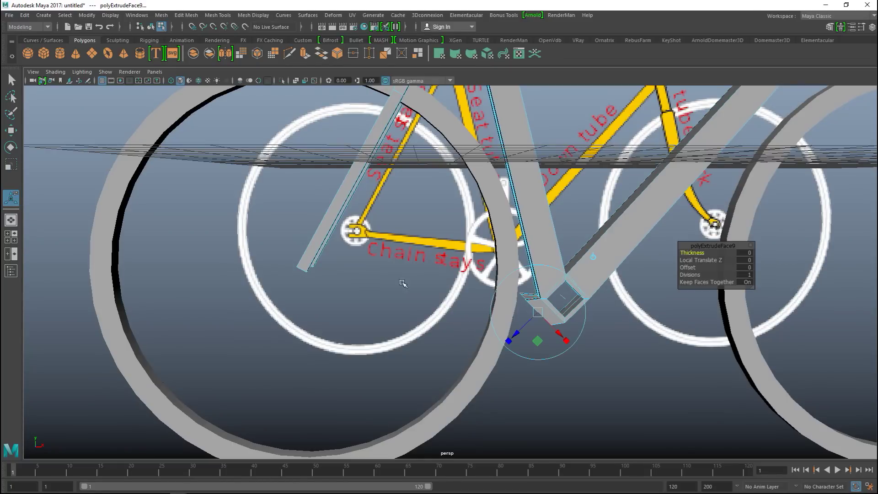
key(w)
drag(579, 309, 446, 317)
Step: In the front view, move the extruded chain stay end faces forward and up onto the reference chain stay
click(11, 237)
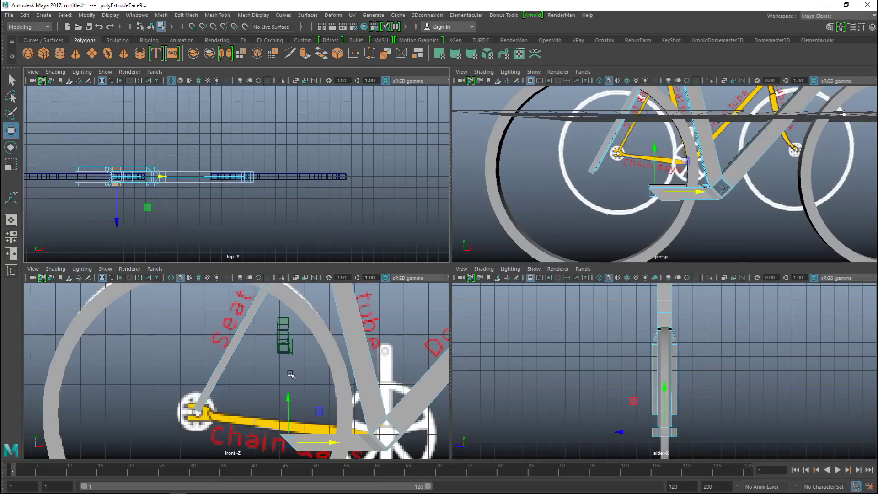
key(space)
alt+middle_drag(522, 358, 370, 321)
alt+right_drag(418, 340, 437, 367)
alt+middle_drag(452, 346, 435, 202)
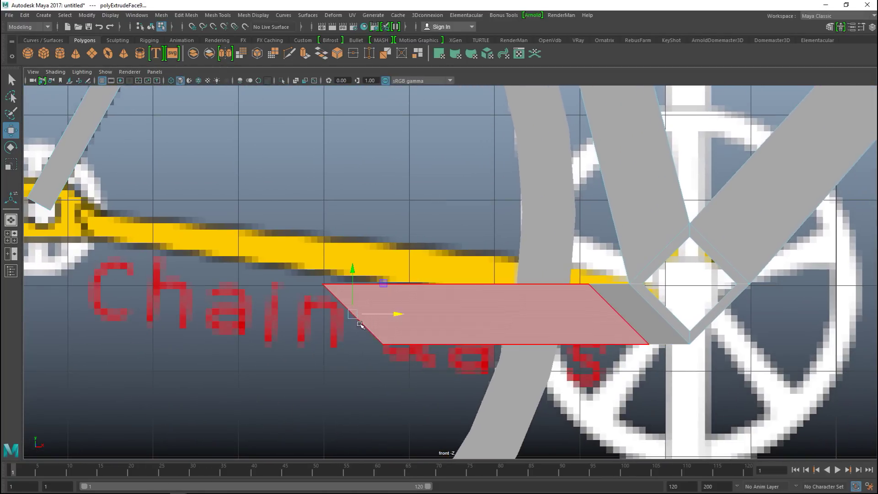
drag(355, 312, 456, 280)
drag(446, 282, 438, 273)
Step: Adjust the chain stays' base and end vertices in the front view to follow the reference slope and square off the ends
right_drag(603, 305, 555, 220)
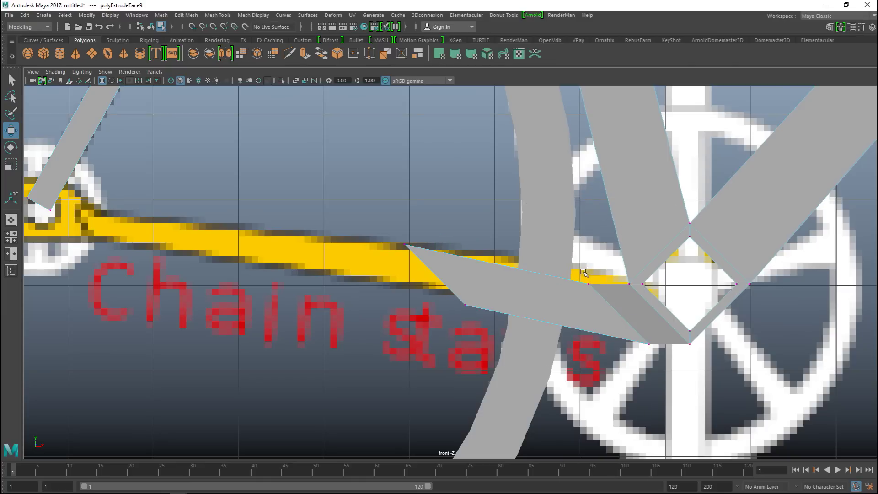
click(589, 285)
drag(586, 285, 583, 274)
mouse_move(623, 331)
mouse_down()
mouse_move(661, 360)
mouse_move(613, 323)
mouse_up()
mouse_move(438, 293)
mouse_down()
mouse_move(481, 322)
mouse_move(447, 290)
mouse_up()
Step: Select the chain stays' end vertices, move them onto the rear hub, and scale them vertically to taper the ends
drag(389, 230, 472, 341)
drag(441, 271, 240, 258)
alt+middle_drag(182, 351, 493, 380)
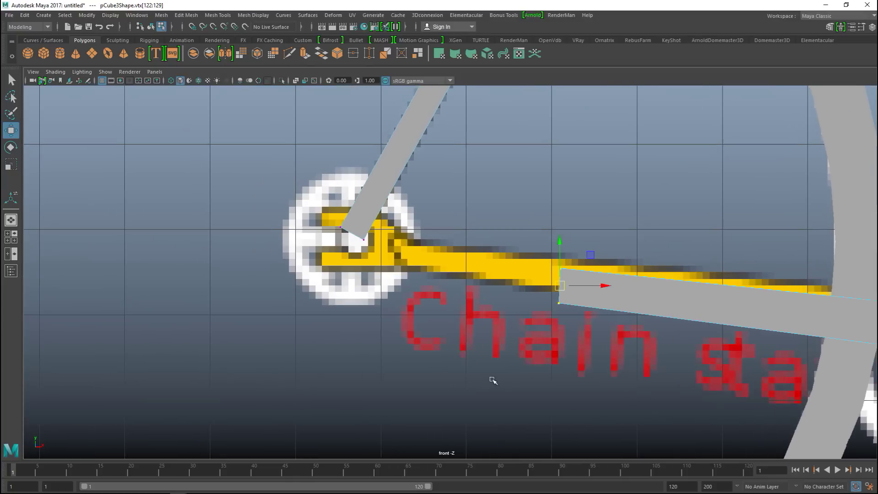
drag(561, 286, 365, 249)
key(r)
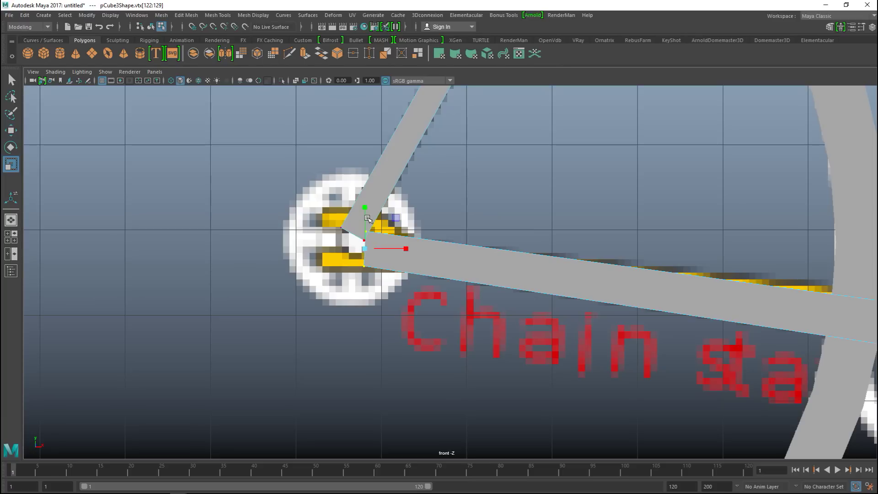
drag(366, 209, 367, 233)
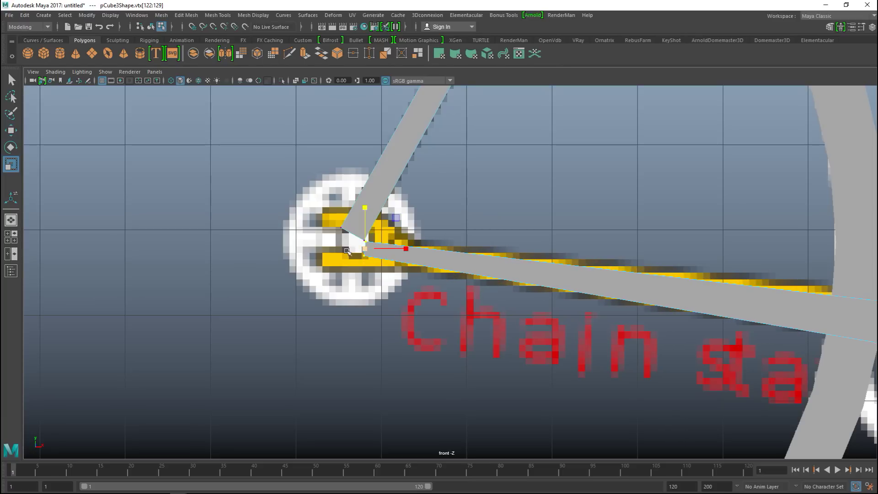
Step: In the perspective view, return to object mode, select both wheels, and delete them
click(7, 237)
key(space)
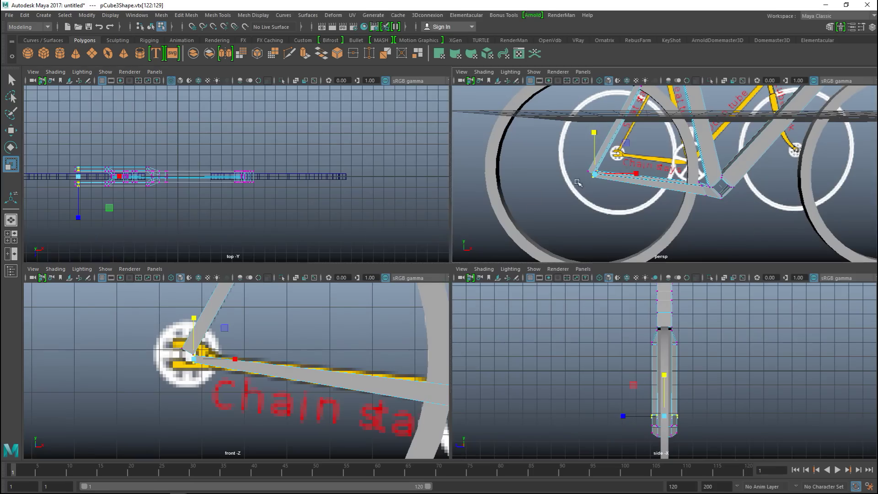
alt+drag(403, 288, 586, 368)
alt+middle_drag(586, 368, 370, 392)
alt+right_drag(370, 392, 653, 386)
alt+drag(653, 386, 601, 394)
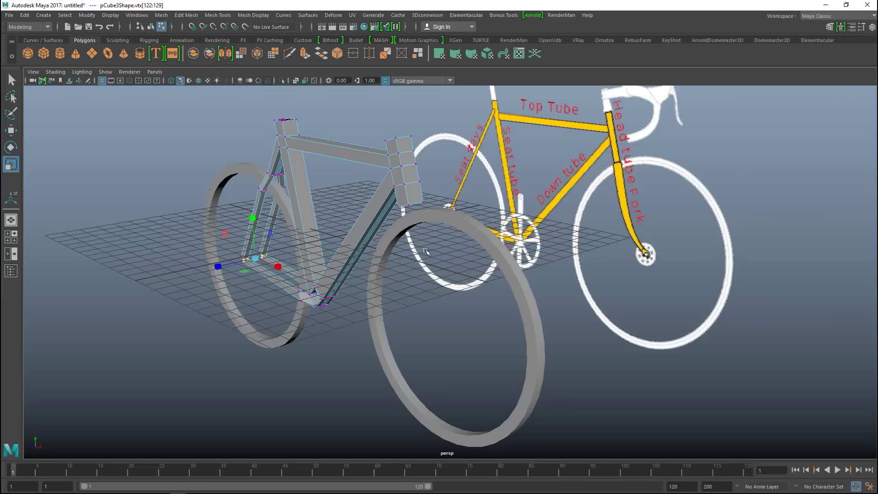
alt+drag(327, 314, 633, 253)
right_drag(665, 176, 635, 152)
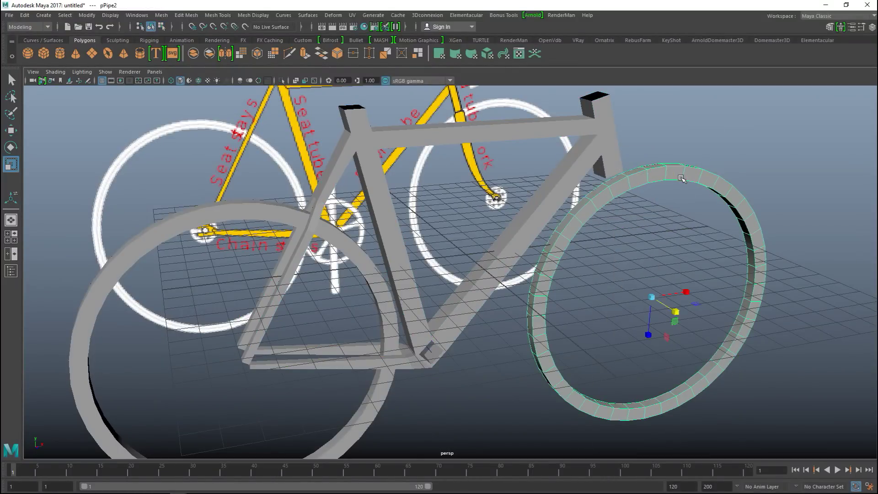
click(204, 218)
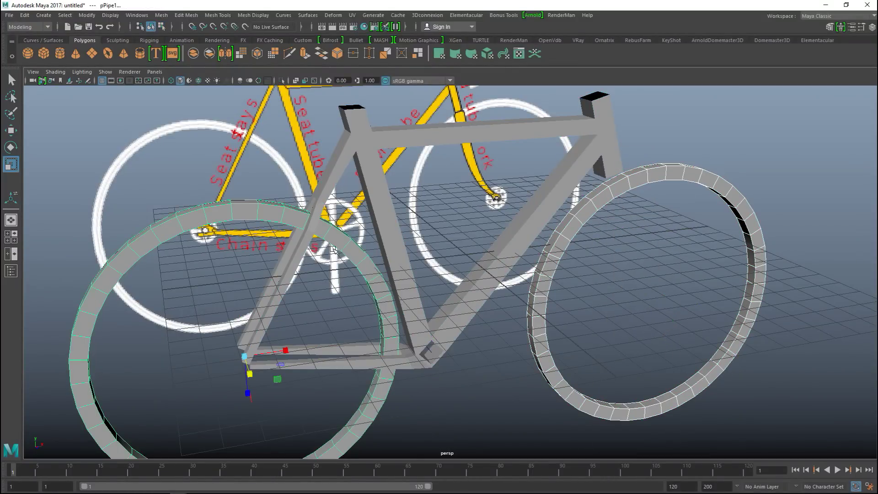
key(Delete)
scroll(419, 270, down, 2)
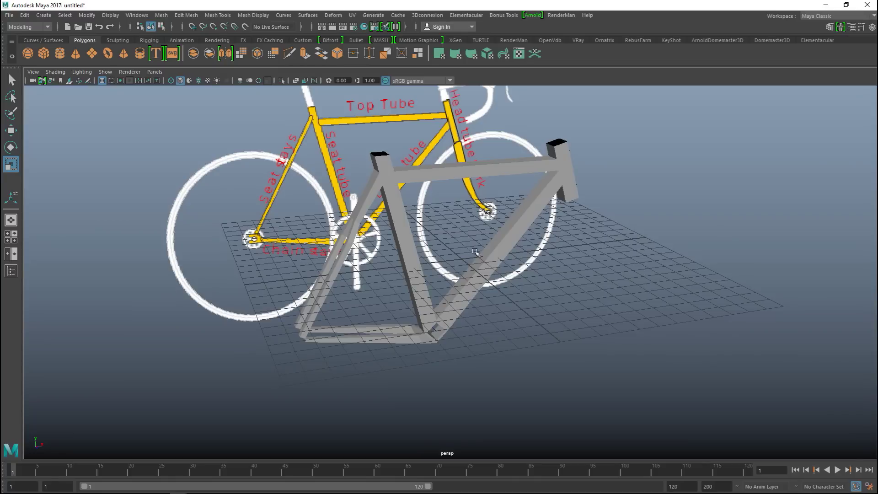
Step: Select the bicycle frame, check its smooth mesh preview, and restore the unsmoothed display
click(539, 206)
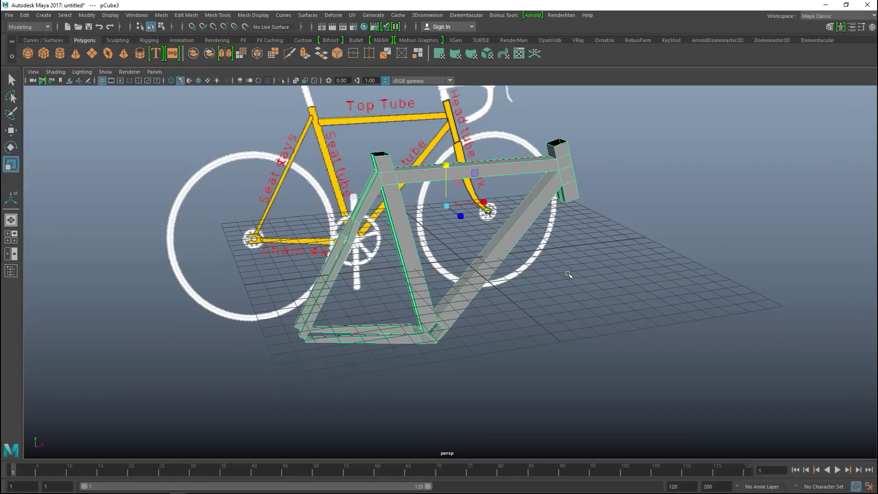
key(3)
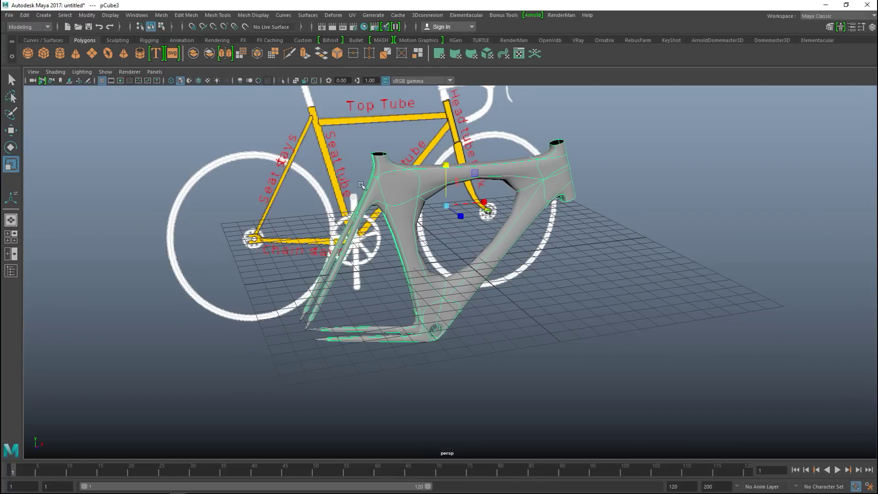
key(1)
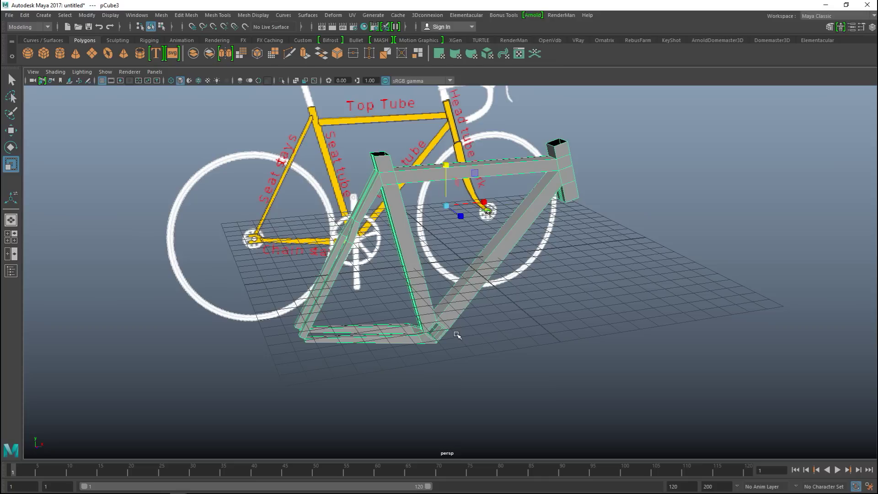
Step: Start the Insert Edge Loop tool and add a supporting loop near the open upper end of the seat tube
click(249, 16)
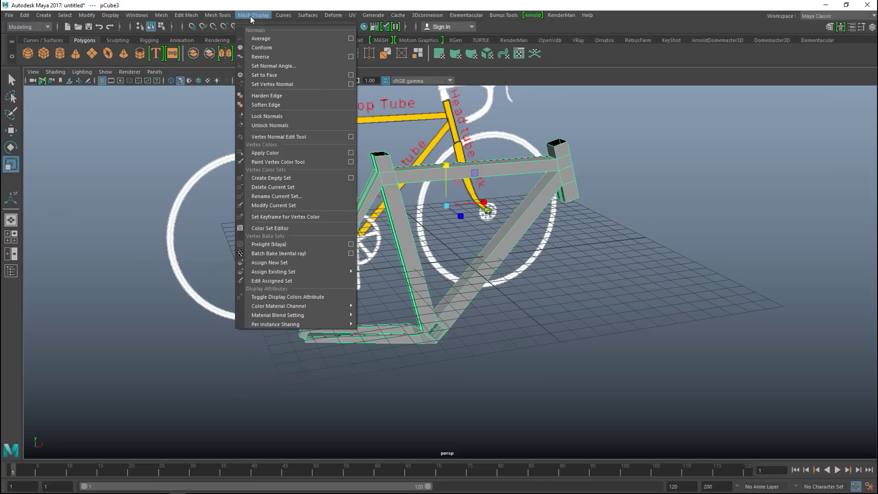
click(259, 16)
click(217, 15)
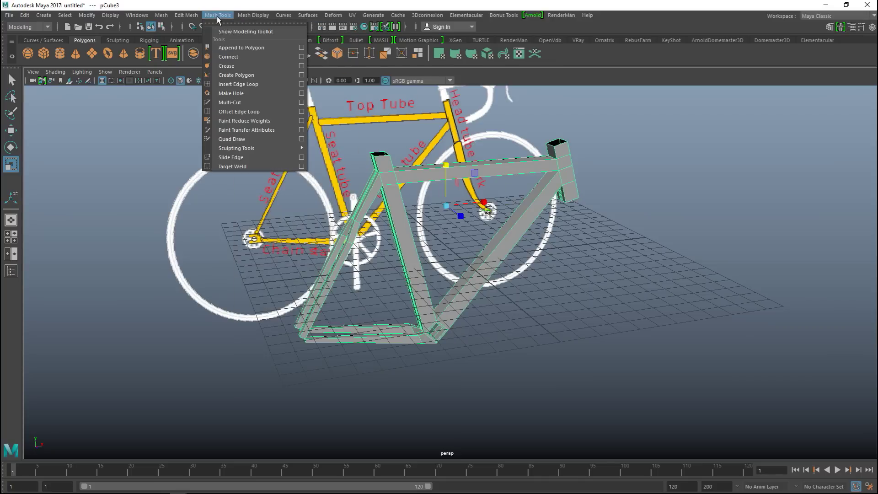
click(302, 85)
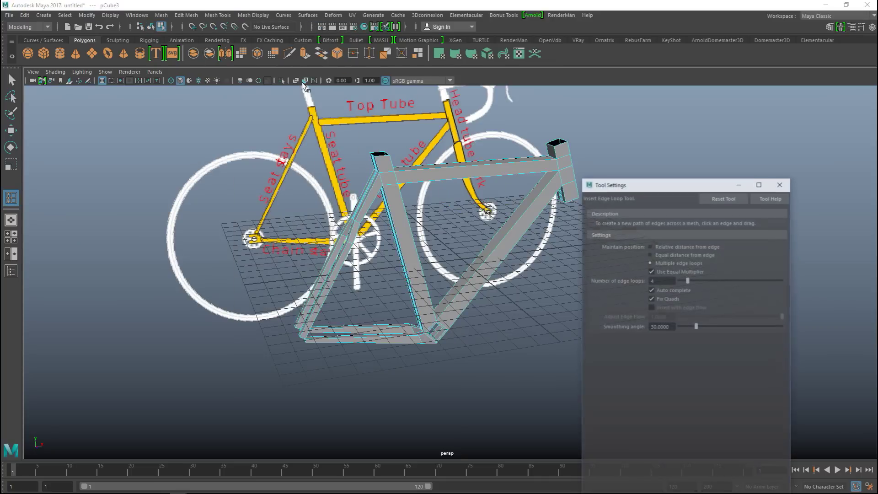
click(780, 183)
scroll(244, 265, up, 3)
alt+drag(346, 252, 417, 334)
alt+middle_drag(417, 335, 408, 356)
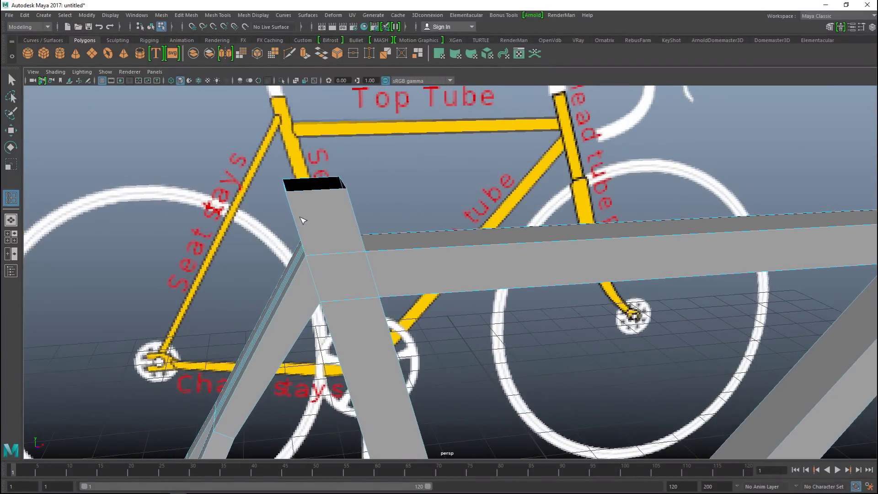
click(285, 196)
Step: Insert supporting edge loops close to the corners where the top tube, seat tube and seat stays meet
alt+drag(354, 263, 299, 265)
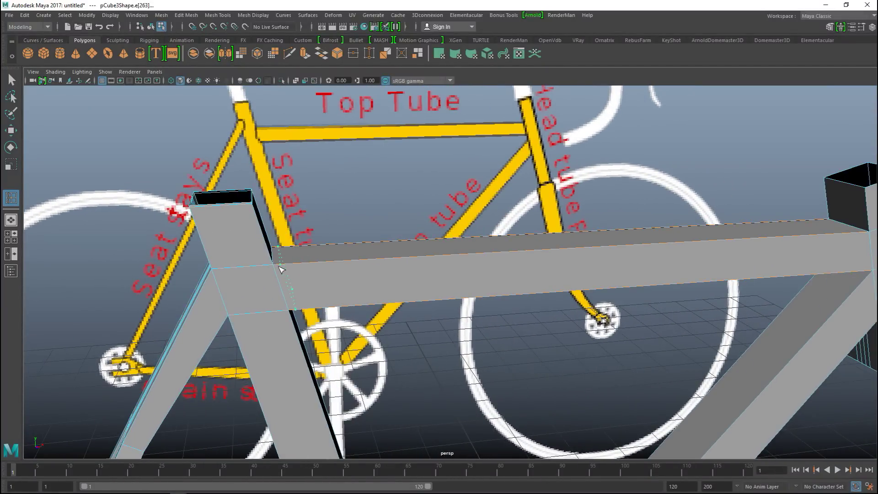
click(277, 270)
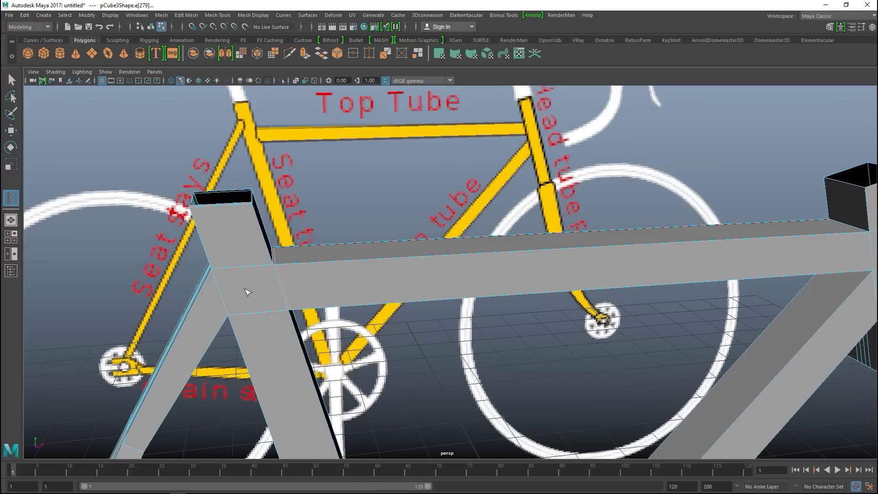
click(213, 275)
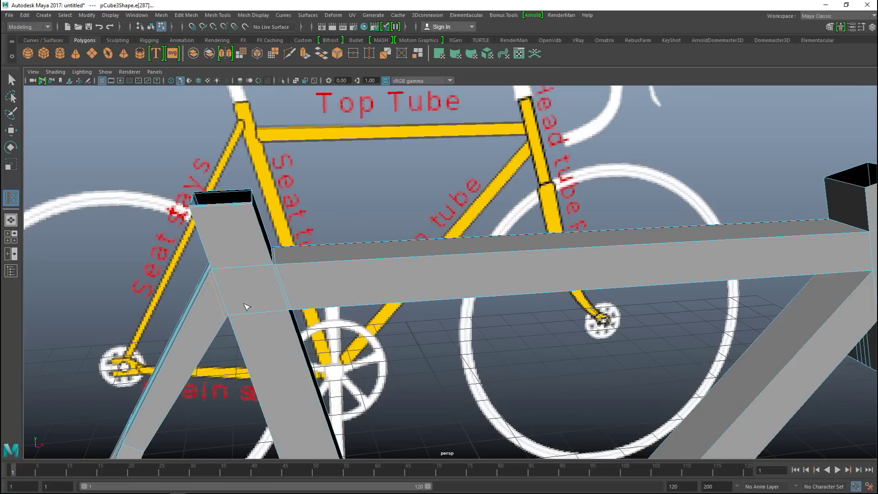
click(290, 314)
Step: Insert supporting edge loops near the head tube's upper rim and around its joints with the top tube and down tube
alt+middle_drag(451, 303, 119, 329)
alt+right_drag(119, 328, 307, 308)
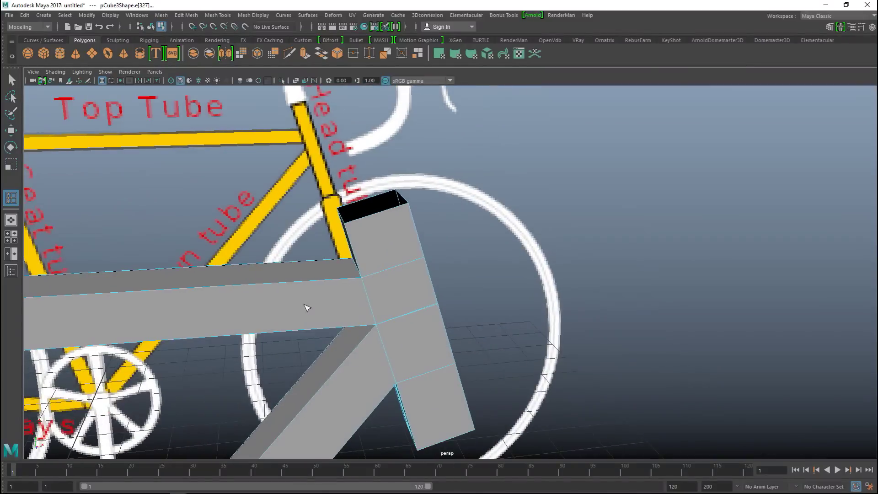
click(409, 210)
click(420, 259)
click(378, 328)
Step: Insert supporting edge loops around the bottom bracket opening and where the chain stays join it
alt+middle_drag(471, 425, 631, 343)
alt+right_drag(617, 349, 575, 354)
alt+middle_drag(540, 394, 600, 271)
scroll(601, 271, up, 5)
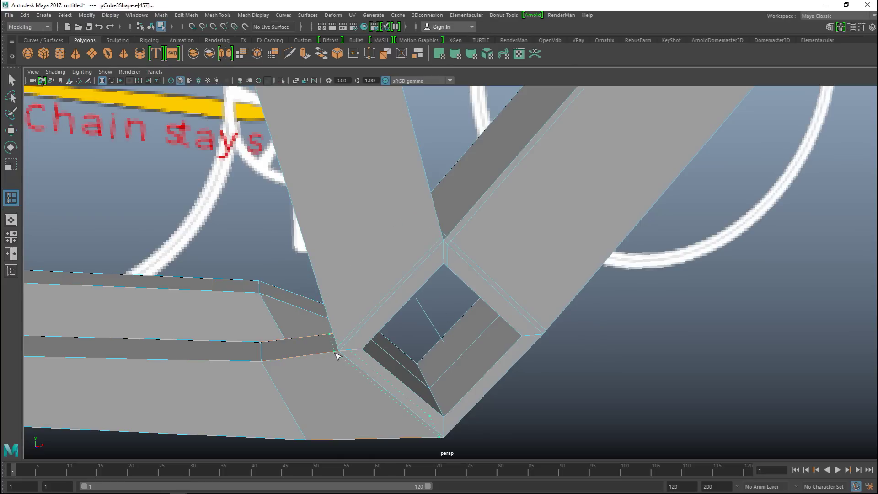
alt+drag(303, 360, 319, 359)
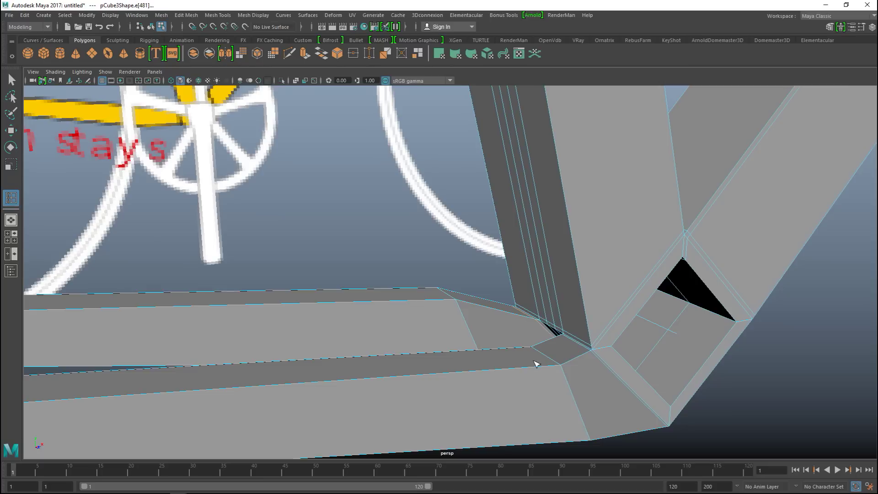
Step: Insert supporting edge loops close to the rear ends of the seat stays and chain stays, and end the tool
scroll(582, 366, down, 5)
alt+middle_drag(632, 342, 514, 426)
alt+middle_drag(635, 286, 588, 421)
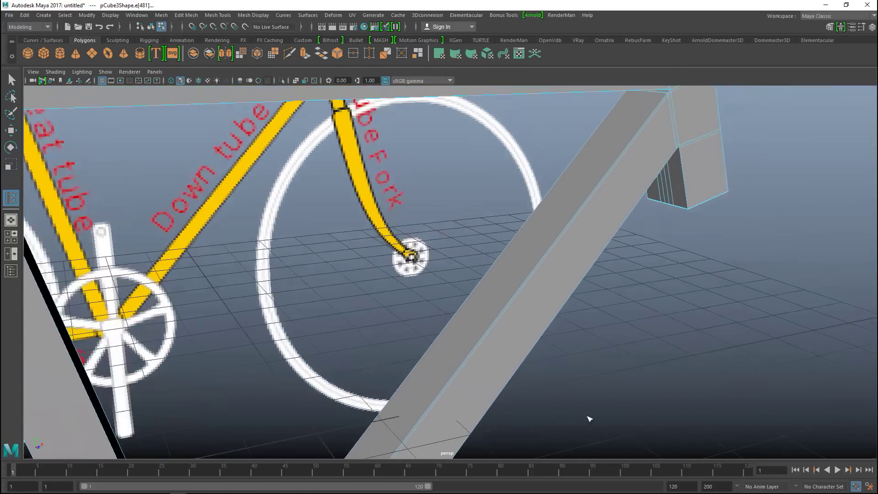
alt+drag(670, 320, 637, 309)
alt+middle_drag(637, 310, 755, 345)
scroll(510, 338, down, 5)
alt+middle_drag(355, 333, 575, 239)
scroll(431, 316, up, 3)
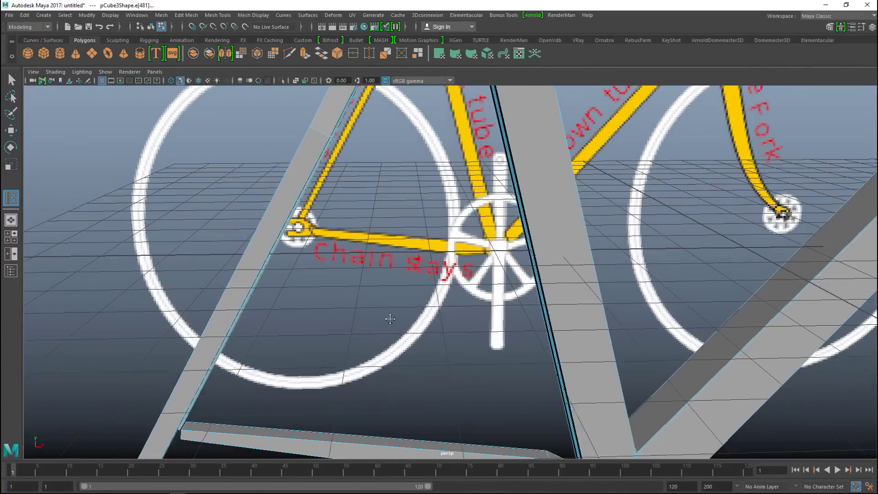
alt+middle_drag(372, 328, 544, 235)
alt+drag(502, 277, 471, 276)
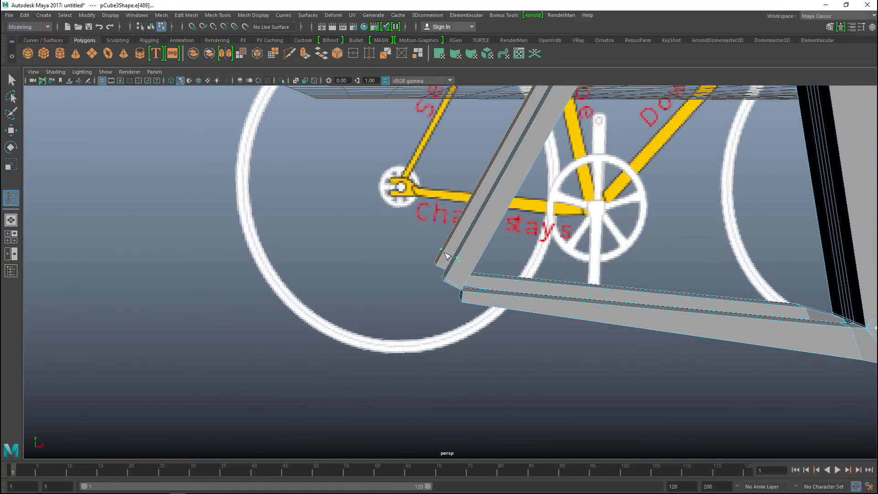
click(473, 296)
drag(470, 292, 466, 291)
alt+drag(525, 314, 476, 320)
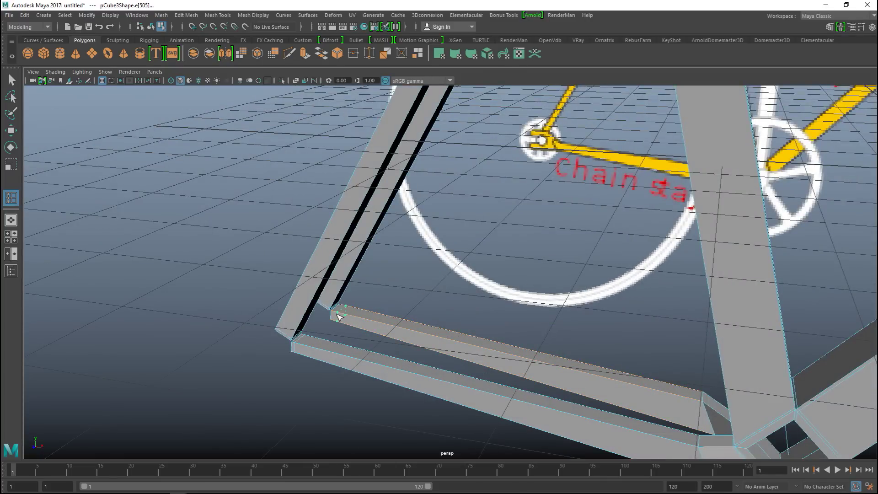
key(q)
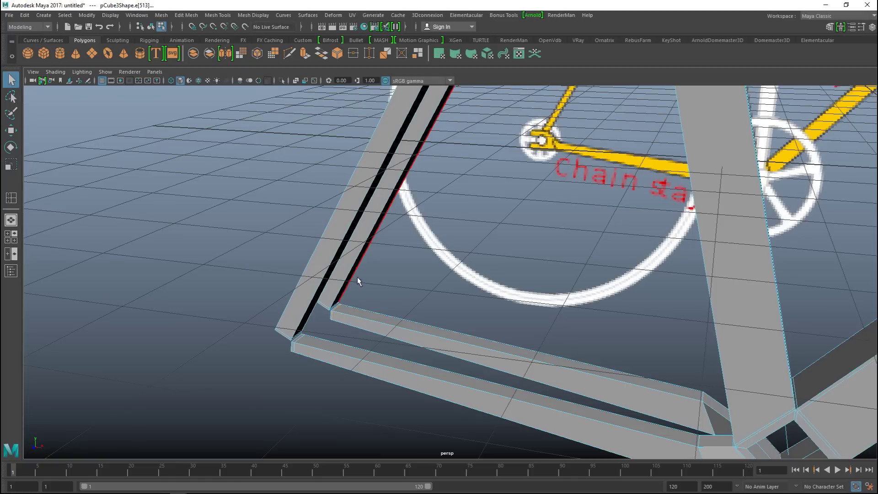
Step: Return to object mode, turn on the frame's smooth preview, and examine the tubes and bottom bracket from several angles
scroll(358, 277, down, 5)
right_drag(553, 211, 580, 201)
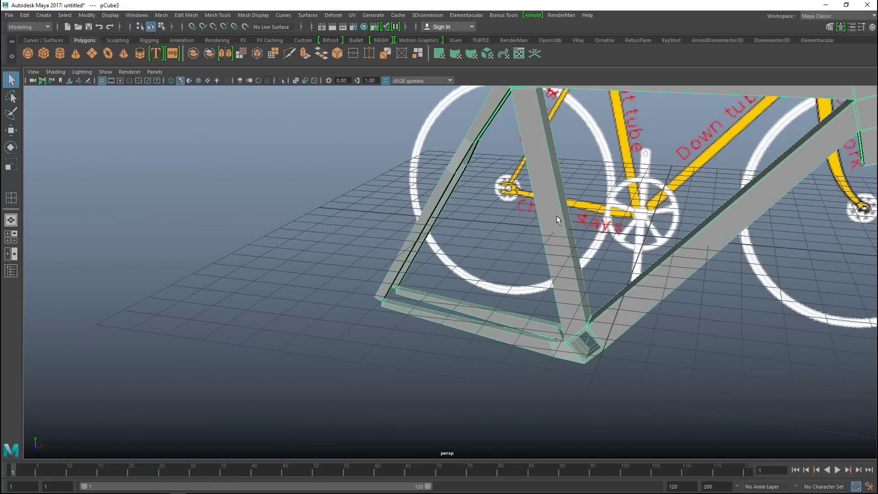
key(3)
scroll(337, 226, down, 5)
alt+middle_drag(460, 292, 351, 300)
click(313, 355)
scroll(359, 362, up, 5)
alt+drag(359, 363, 386, 371)
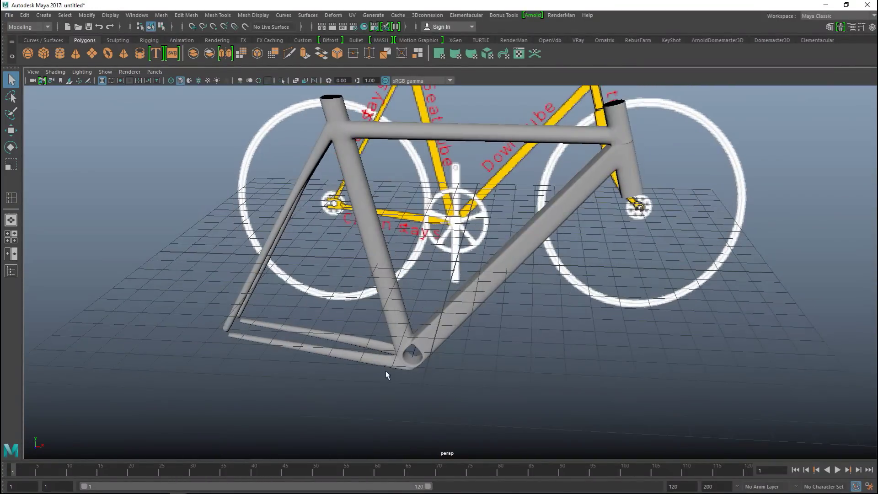
alt+drag(446, 353, 527, 320)
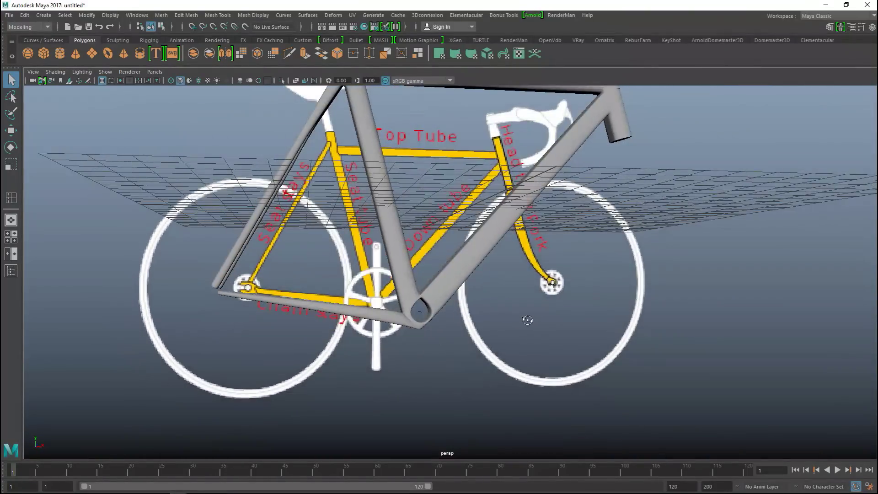
Step: Turn off the frame's smooth preview and insert another edge loop where the seat tube and down tube meet above the bottom bracket
click(450, 290)
key(1)
scroll(487, 326, up, 5)
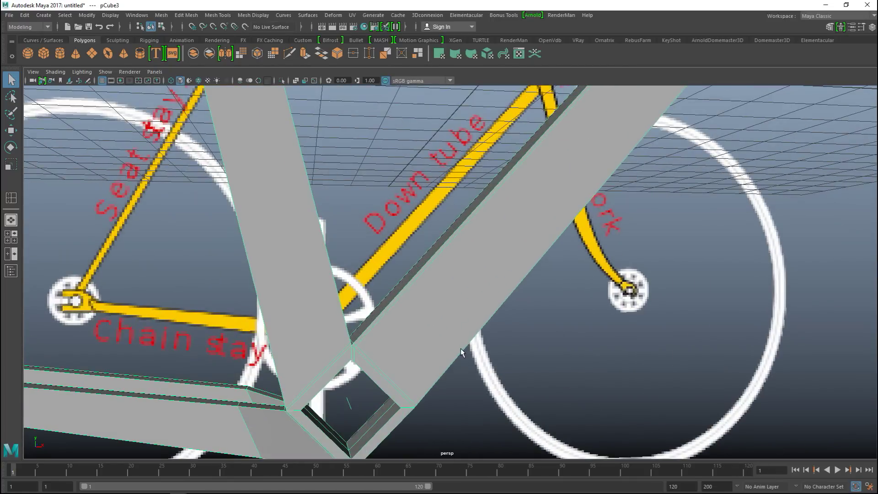
alt+drag(391, 383, 413, 359)
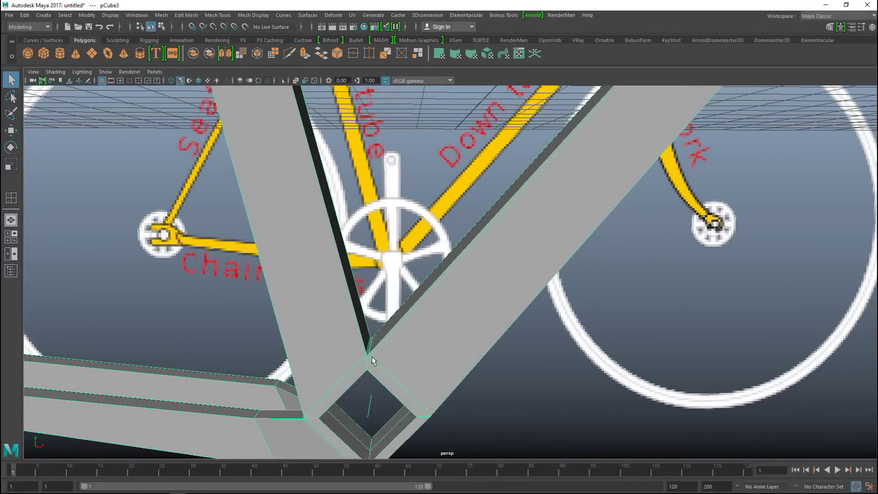
click(186, 15)
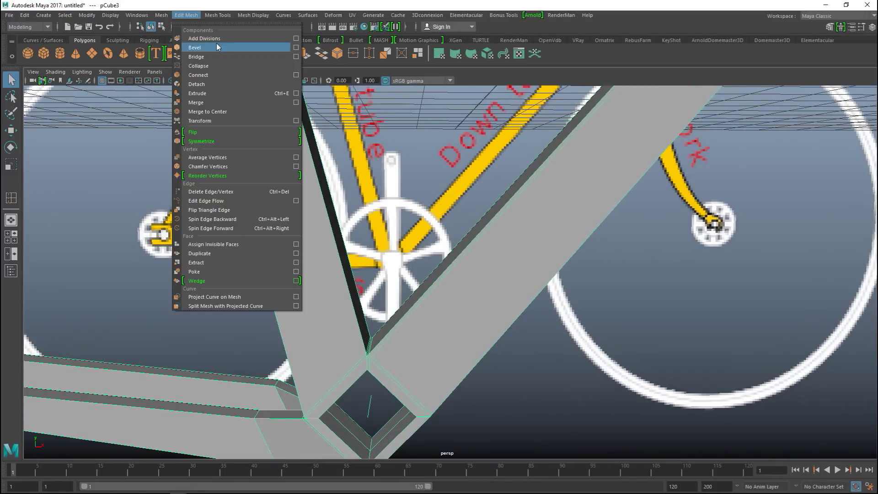
mouse_move(225, 17)
click(257, 84)
scroll(420, 325, up, 4)
scroll(420, 325, up, 1)
scroll(418, 333, down, 1)
alt+middle_drag(412, 351, 456, 319)
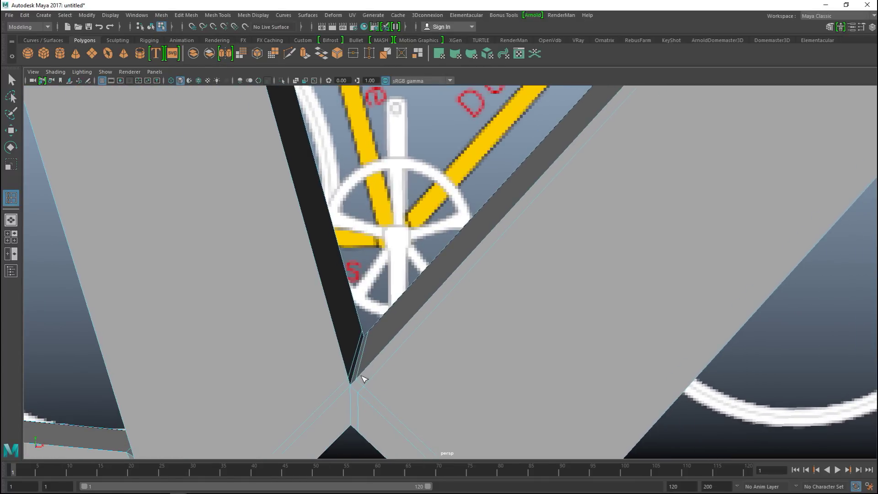
scroll(348, 393, down, 4)
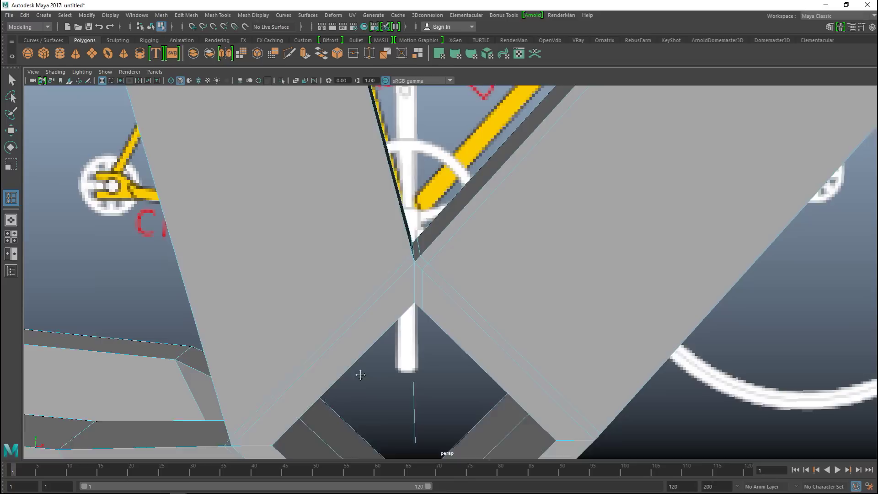
click(416, 291)
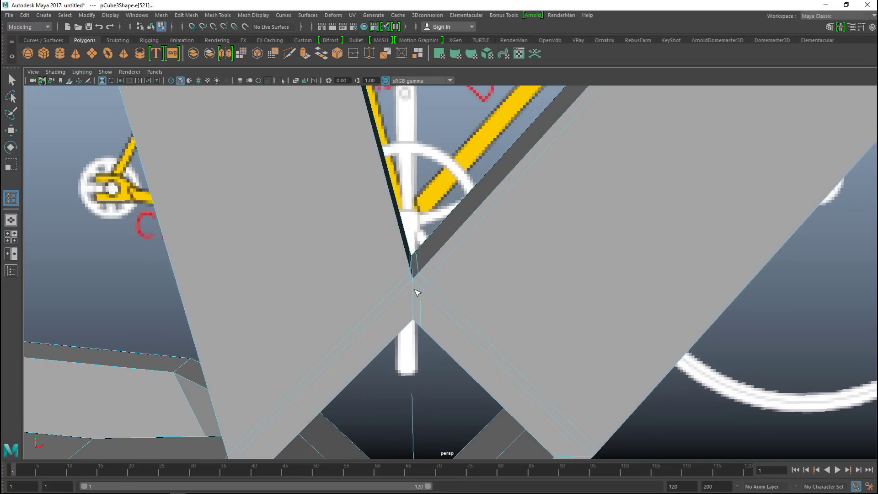
Step: Return to object mode, preview the frame smoothed, and examine the tube joints and the underside of the bottom bracket
scroll(480, 319, down, 6)
alt+drag(552, 277, 553, 331)
alt+middle_drag(552, 331, 568, 306)
alt+drag(568, 306, 596, 305)
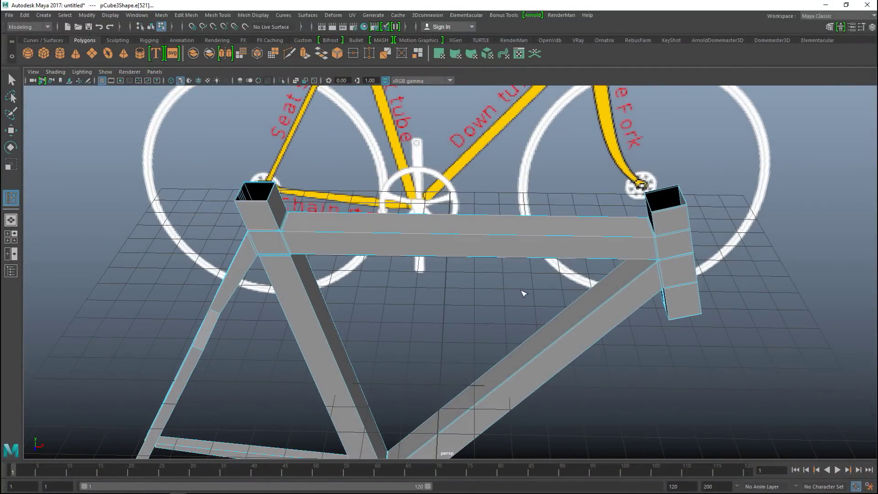
key(q)
right_drag(373, 212, 400, 206)
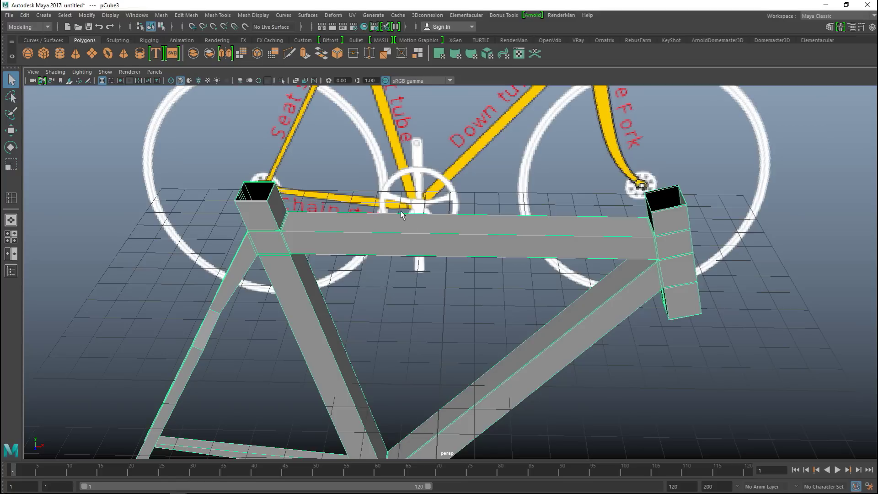
key(3)
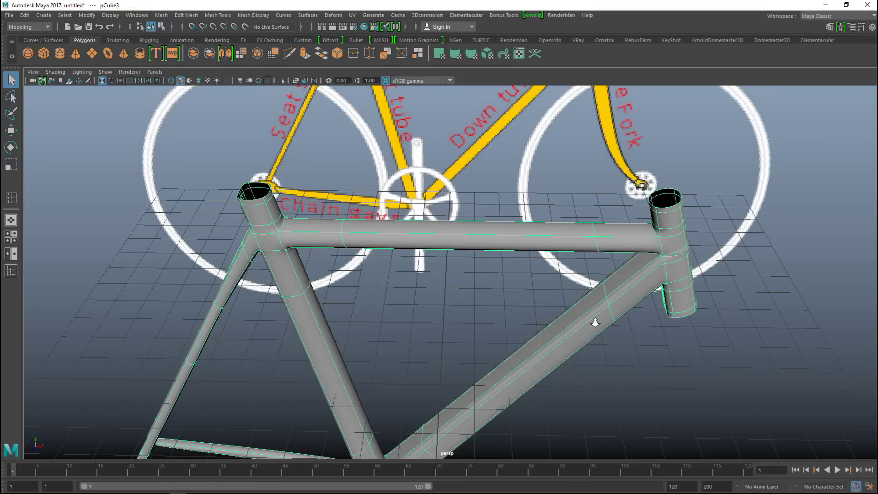
scroll(613, 342, down, 3)
click(622, 353)
alt+drag(587, 361, 486, 310)
alt+right_drag(486, 310, 509, 322)
alt+drag(509, 322, 530, 310)
Step: Restore the frame's unsmoothed display and insert an edge loop on the bottom bracket's underside close to where the chain stays begin
click(395, 249)
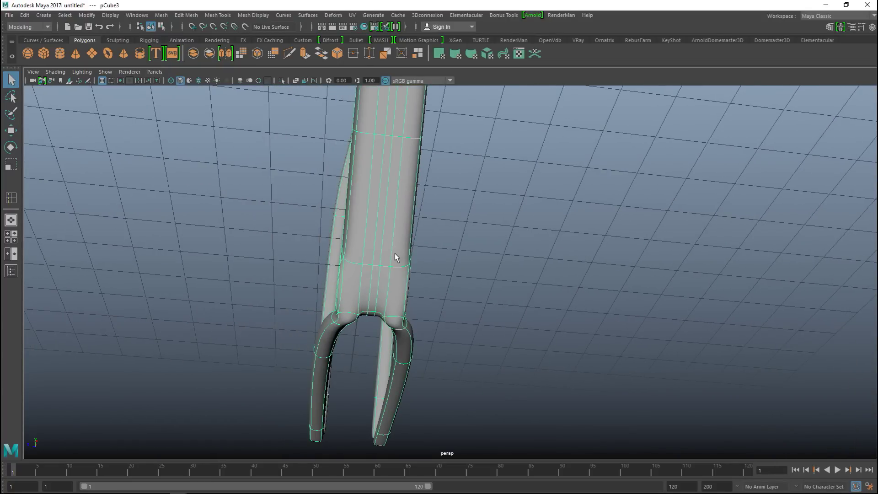
key(1)
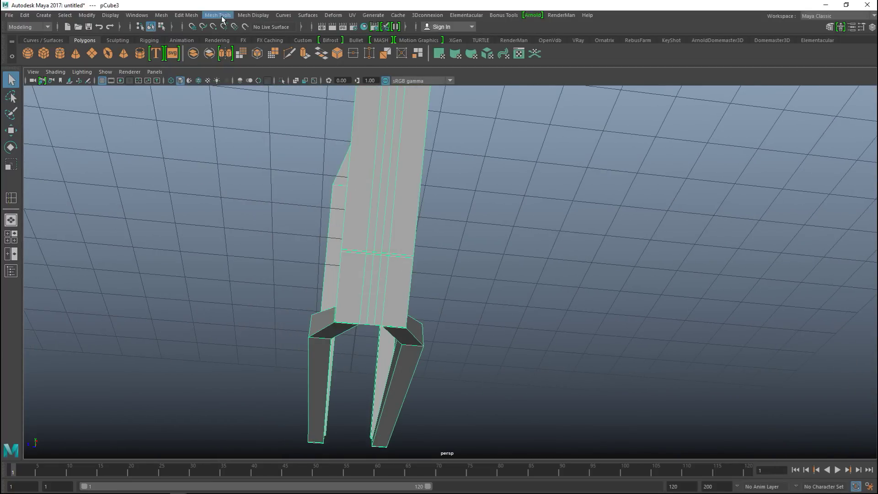
click(251, 15)
mouse_move(223, 17)
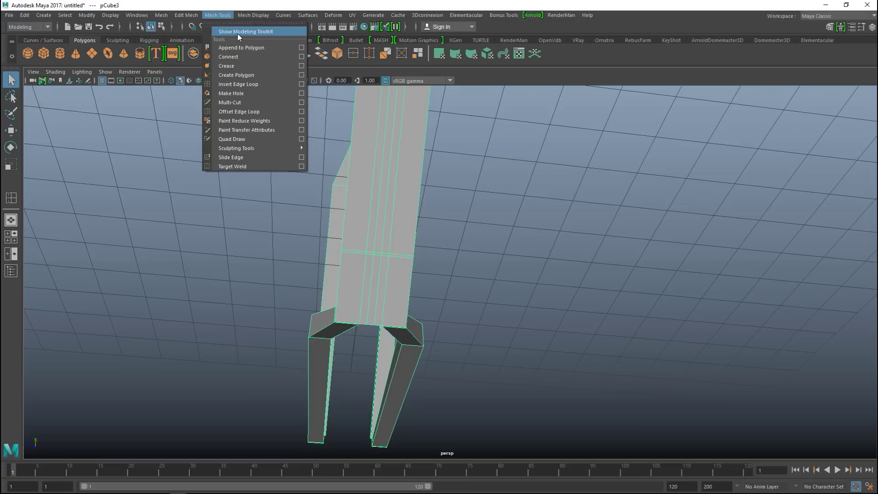
click(252, 85)
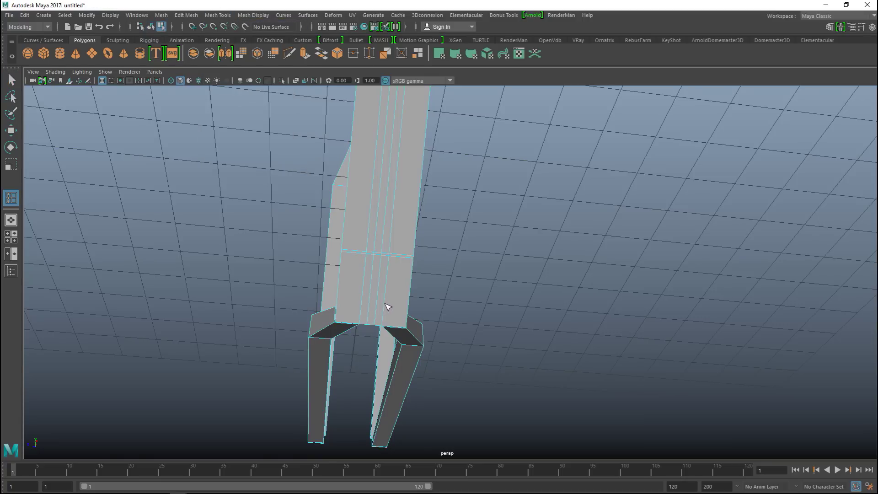
drag(387, 324, 388, 325)
alt+drag(416, 351, 417, 325)
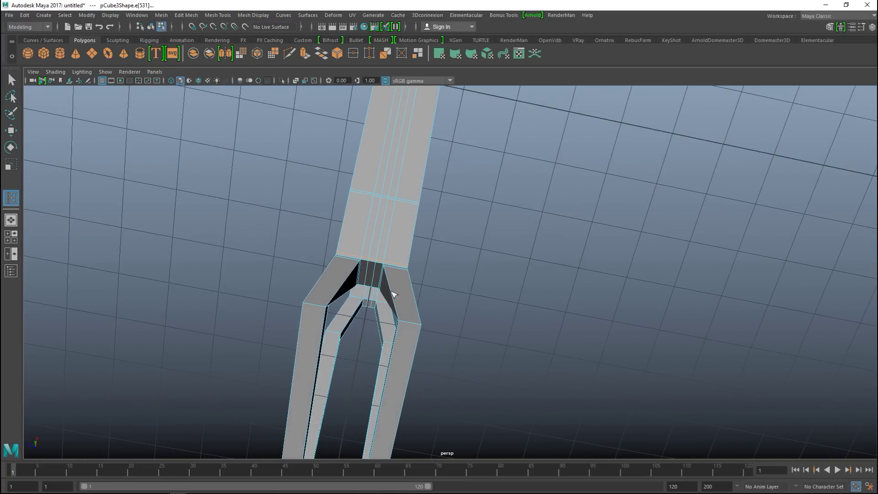
Step: Insert supporting edge loops where the chain stays leave the bottom bracket and at both chain stay bends, and return to object mode
click(391, 272)
click(327, 311)
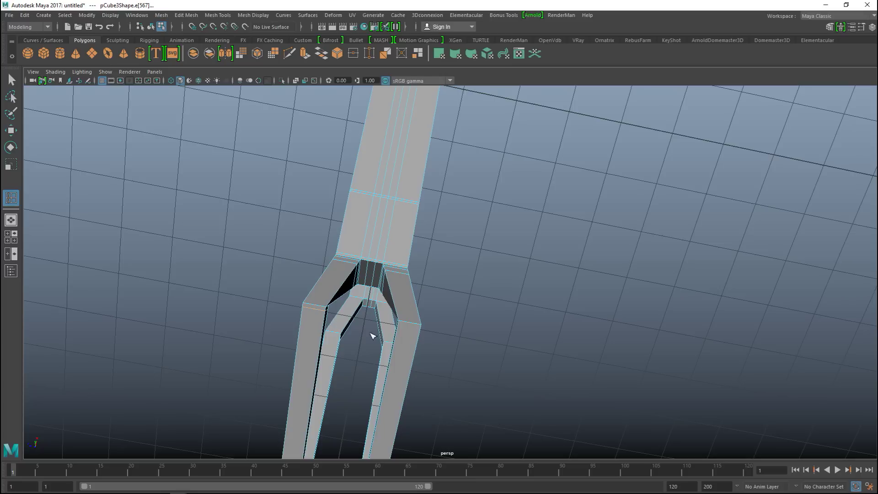
click(399, 327)
key(q)
right_drag(379, 176, 405, 163)
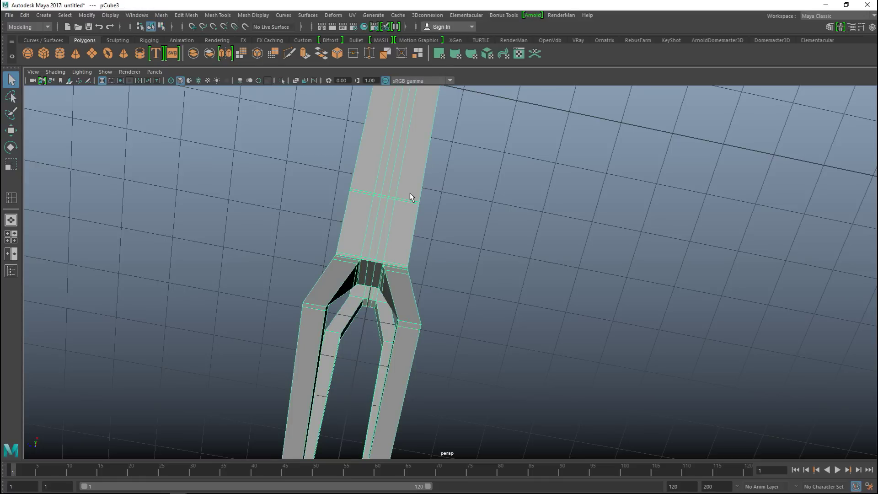
Step: Turn on the frame's smooth preview and examine the whole frame, its tube joints and chain stays
key(3)
click(494, 217)
alt+drag(483, 225, 485, 289)
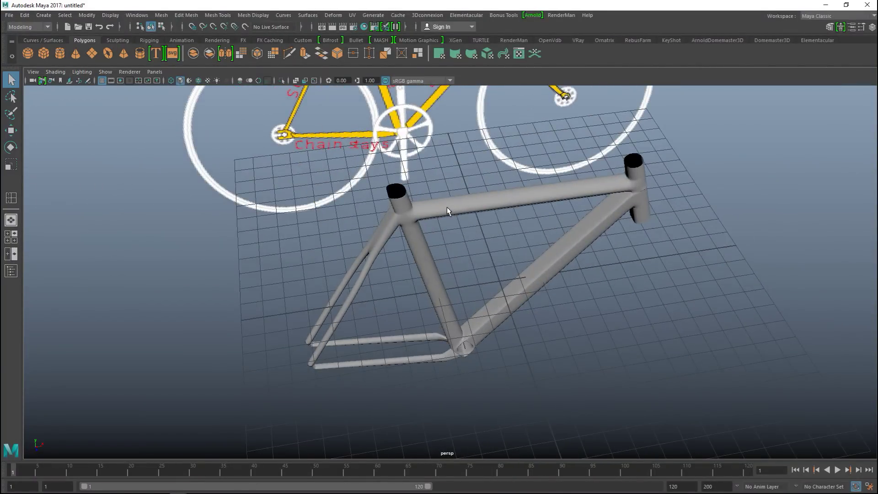
click(427, 210)
scroll(467, 271, up, 4)
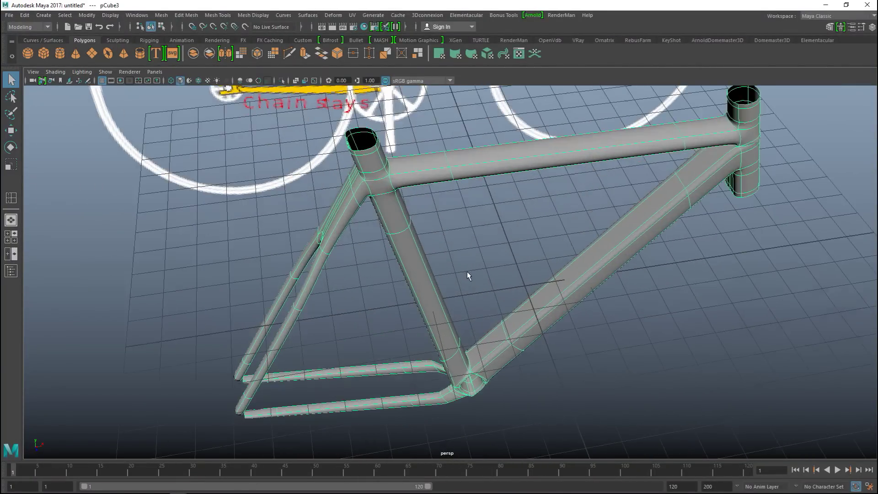
alt+drag(402, 290, 357, 325)
scroll(379, 322, down, 2)
alt+middle_drag(389, 322, 377, 337)
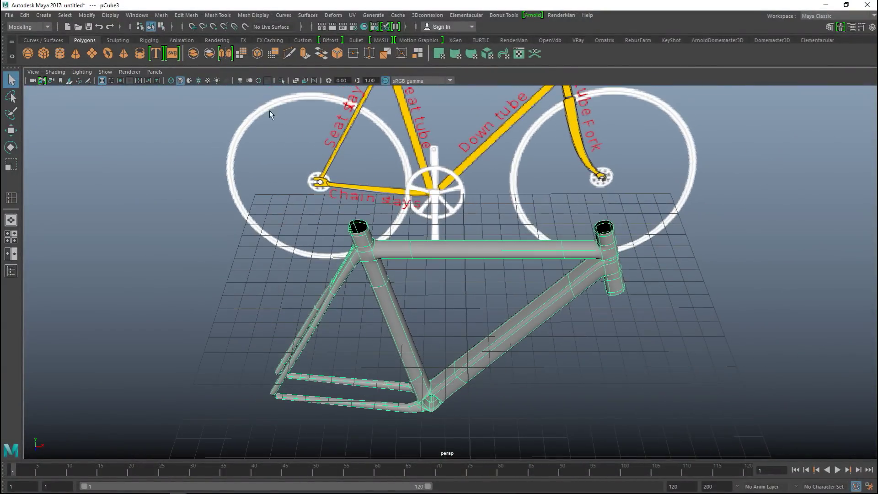
Step: Turn off the frame's smooth preview and extrude all its faces with a thickness of 0.01
key(1)
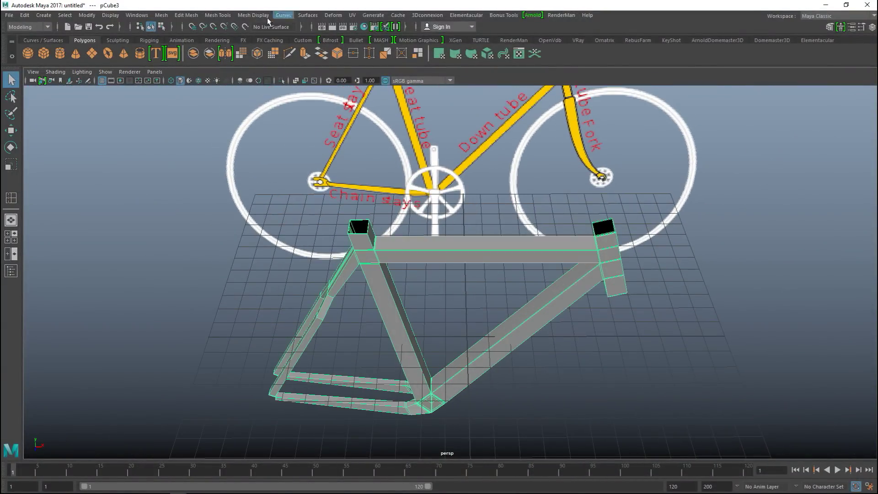
click(161, 15)
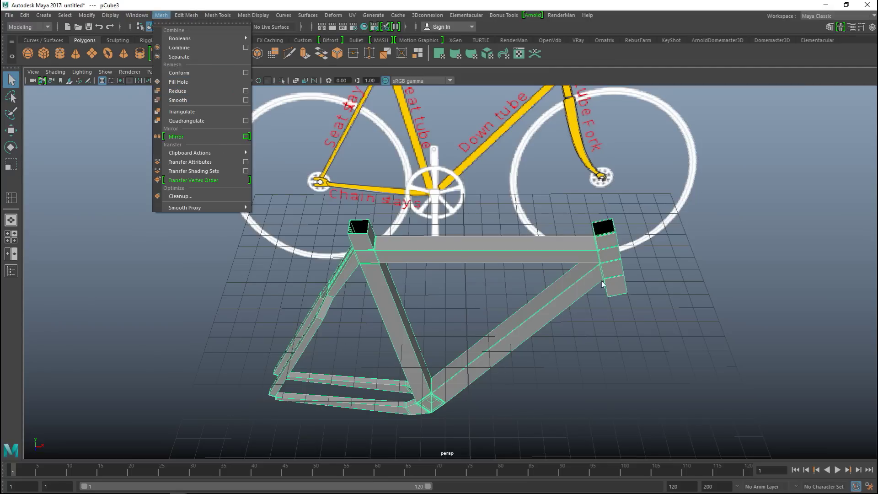
click(616, 327)
click(544, 255)
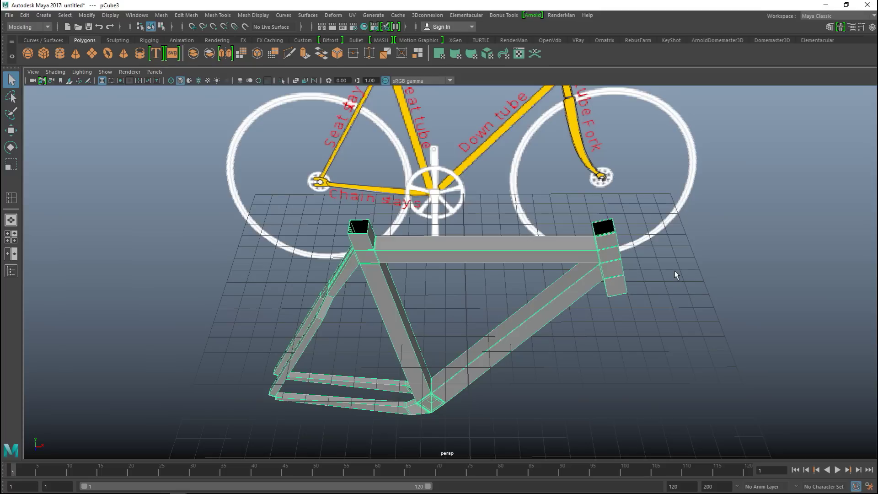
key(ctrl+e)
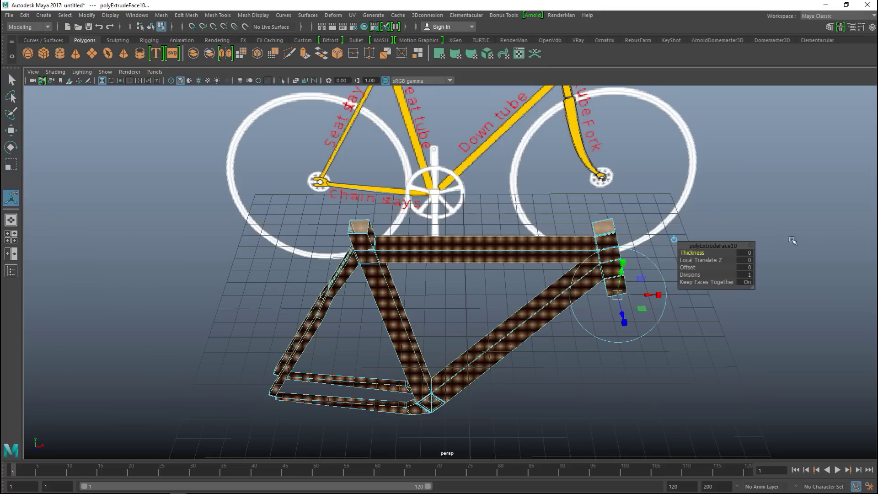
click(746, 253)
key(Return)
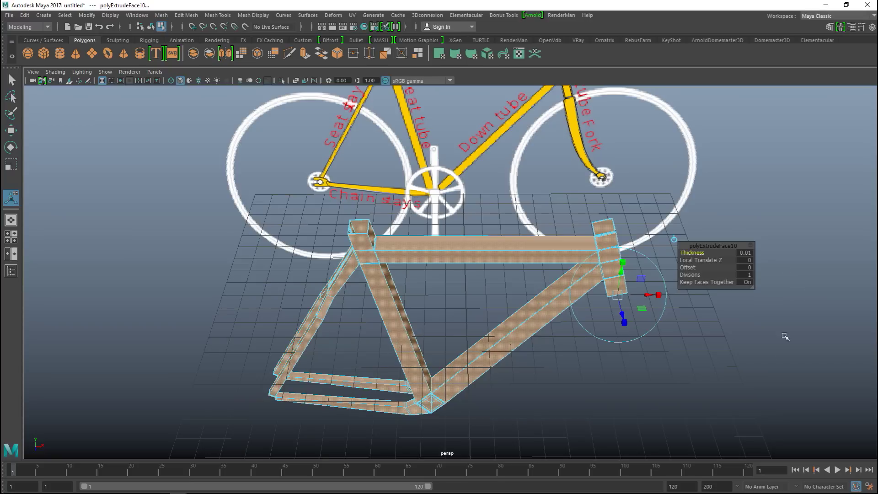
click(716, 364)
scroll(680, 360, up, 2)
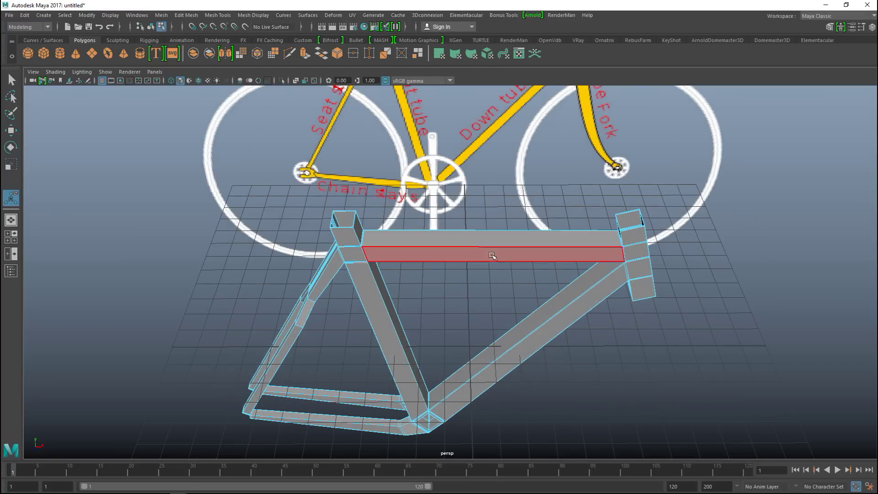
Step: Return to object mode and try smoothing the frame mesh with 1 division
right_drag(494, 243, 553, 198)
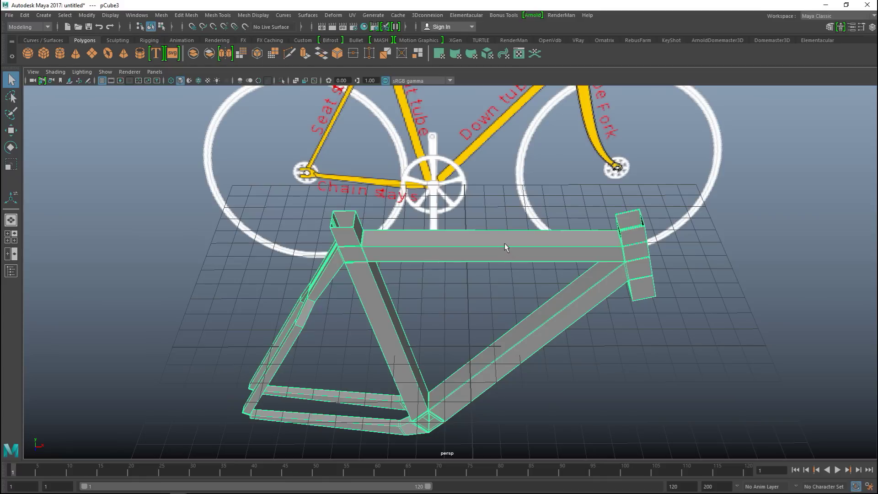
click(155, 17)
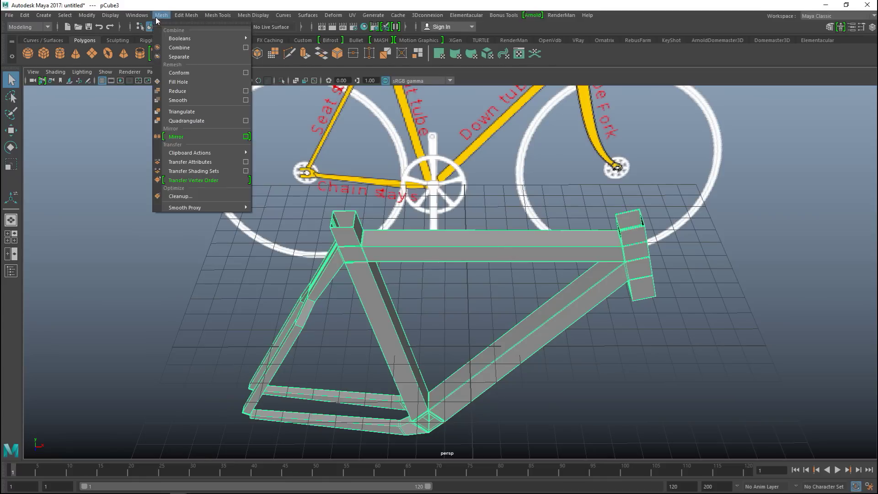
click(193, 94)
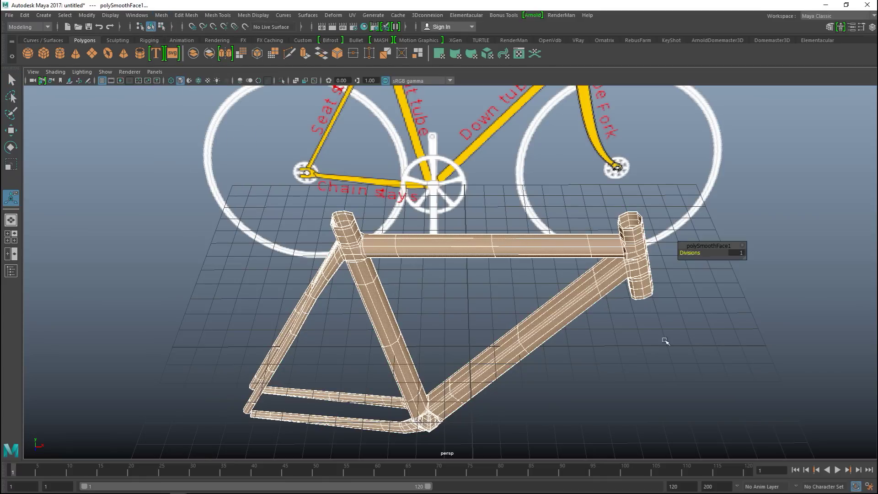
click(625, 351)
alt+drag(627, 325, 566, 310)
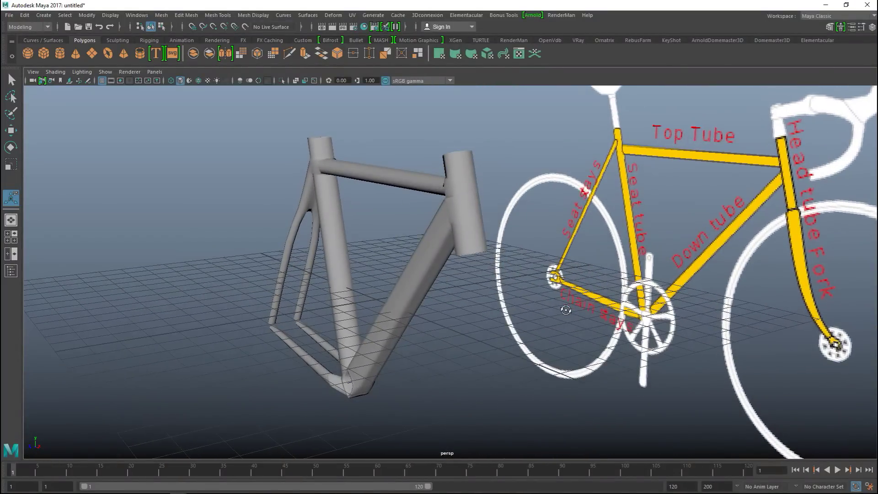
Step: Examine the smoothed frame's wireframe and surface, and undo the Smooth operation
click(421, 292)
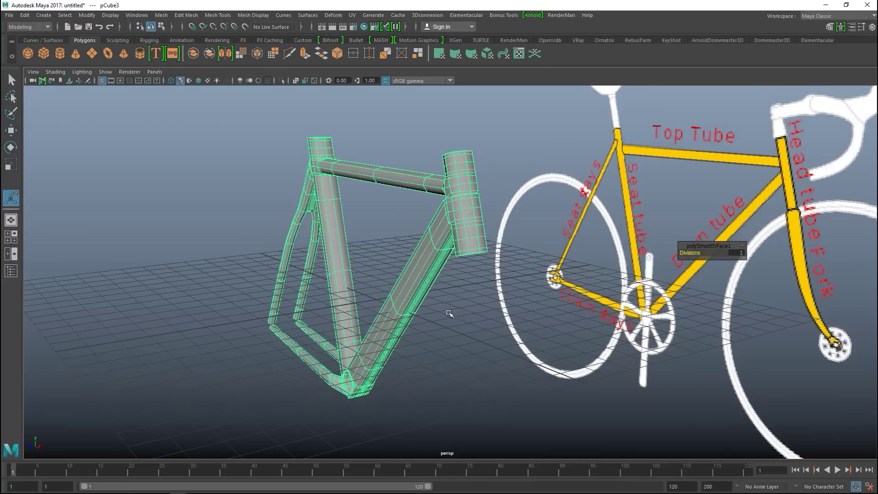
scroll(451, 305, up, 5)
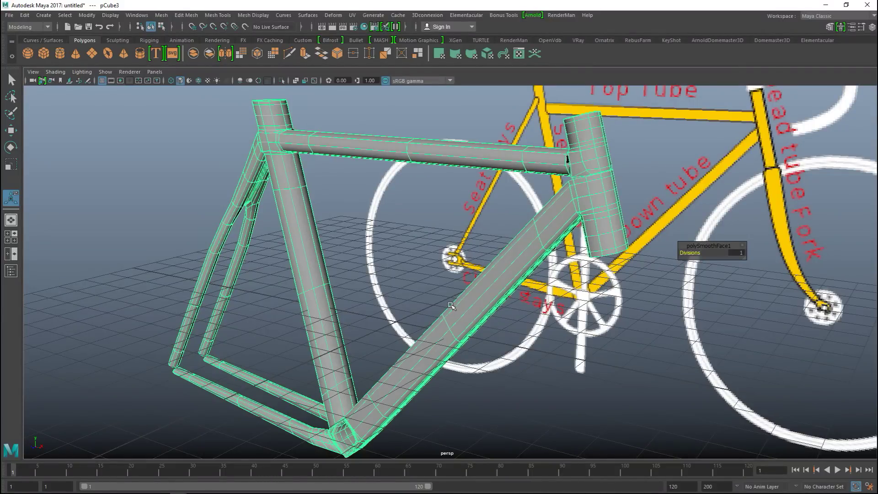
click(451, 304)
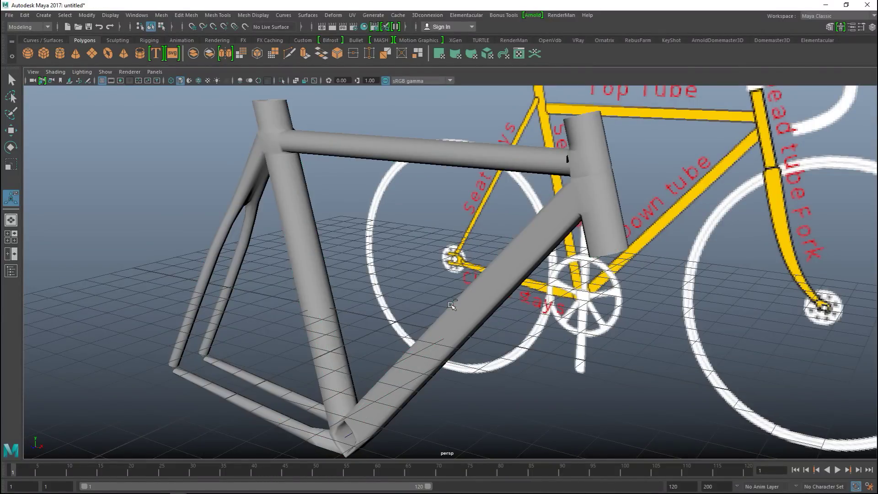
key(ctrl+z)
key(ctrl+z)
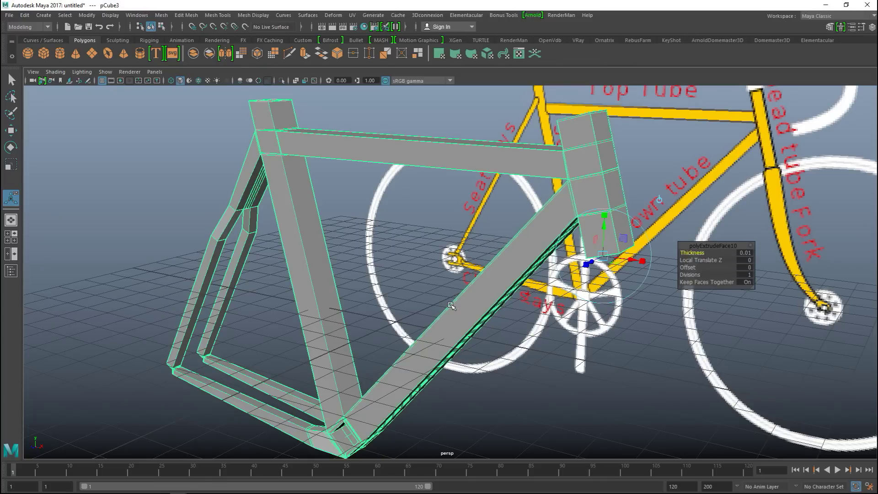
Step: Examine the lengthwise edge loops along the down tube's underside by selecting them, and clear the selection
alt+drag(456, 312, 387, 274)
alt+middle_drag(444, 287, 503, 331)
scroll(469, 344, up, 5)
alt+drag(503, 332, 415, 211)
right_drag(415, 212, 417, 189)
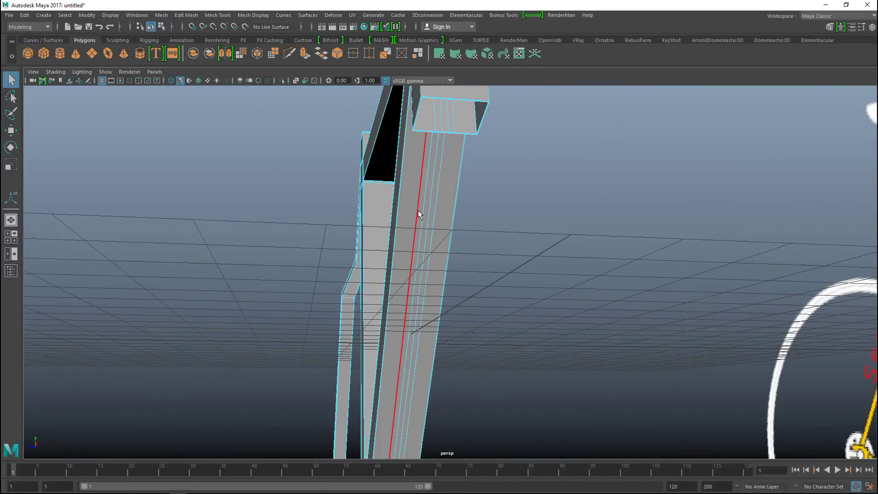
click(418, 210)
scroll(412, 218, up, 2)
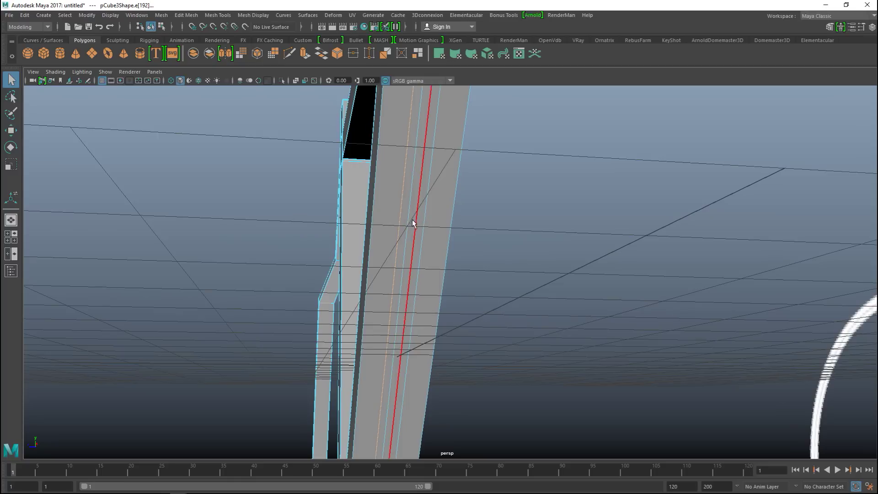
shift+double_click(408, 209)
shift+double_click(423, 213)
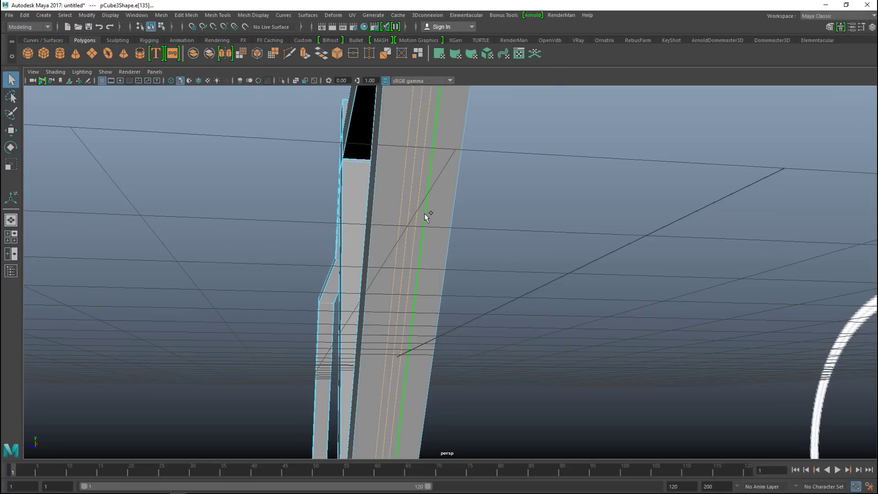
scroll(424, 213, down, 3)
alt+drag(498, 245, 653, 272)
click(652, 268)
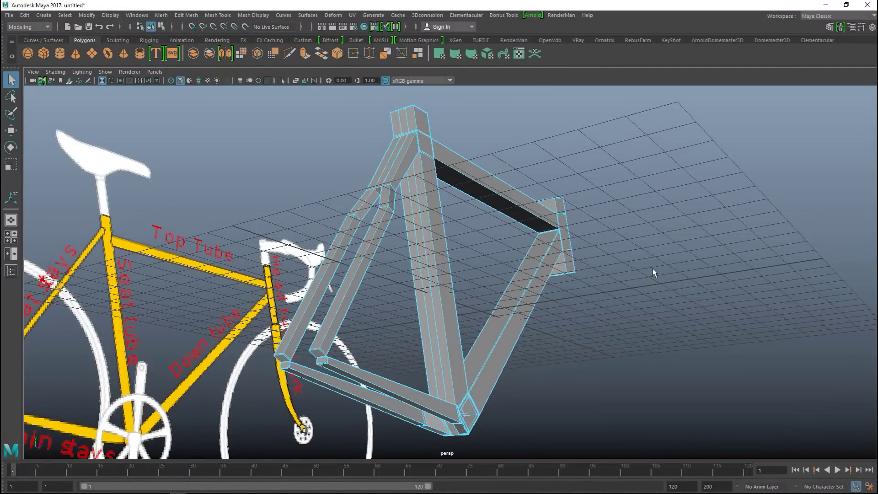
Step: Return to object mode, preview the thickened frame smoothed, and examine the tubes and their open ends
scroll(659, 284, down, 4)
scroll(658, 289, up, 5)
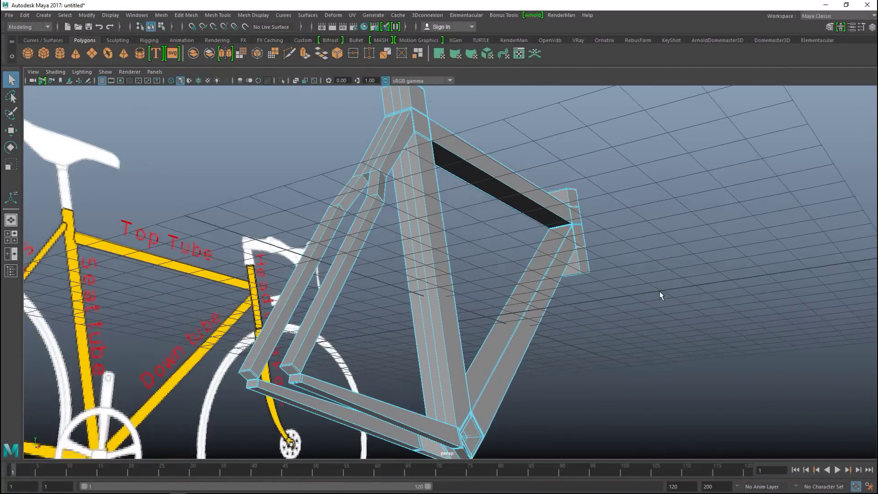
alt+drag(581, 332, 570, 377)
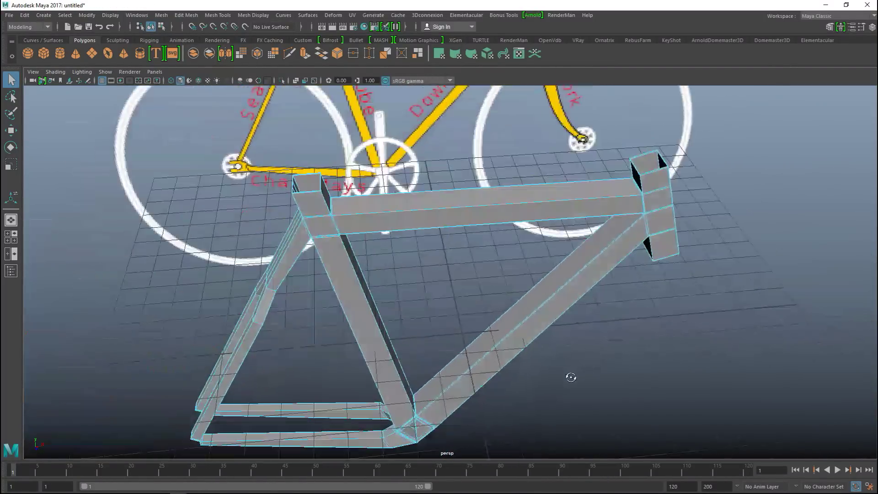
alt+drag(499, 361, 561, 368)
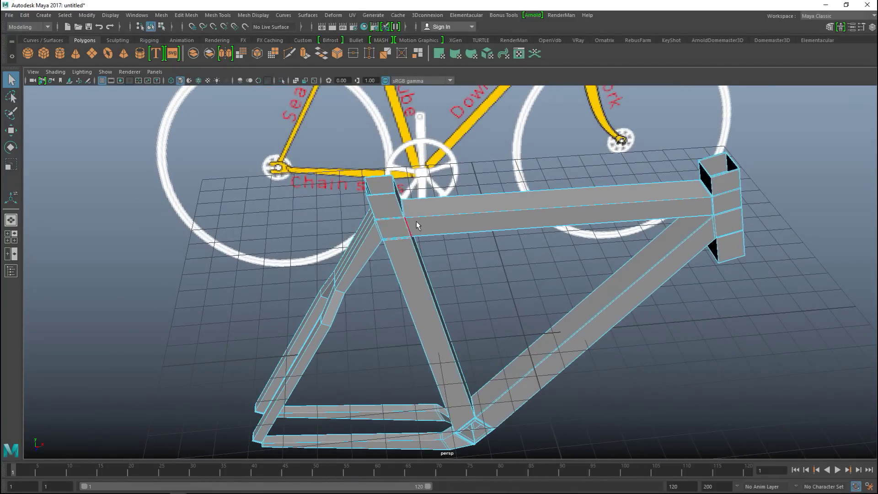
right_click(420, 212)
click(464, 198)
key(3)
click(706, 344)
alt+drag(676, 353, 537, 298)
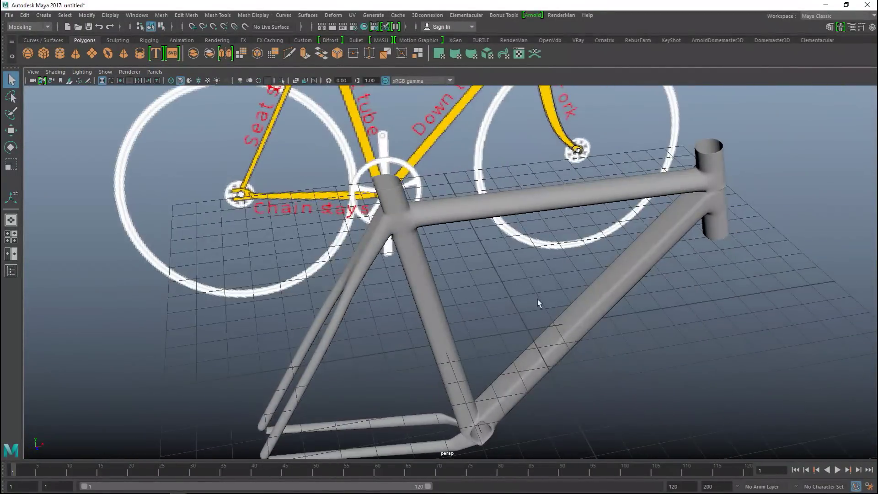
Step: Restore the frame's unsmoothed display and reselect the frame, with the rear of the seat tube and seat stays in view
click(435, 206)
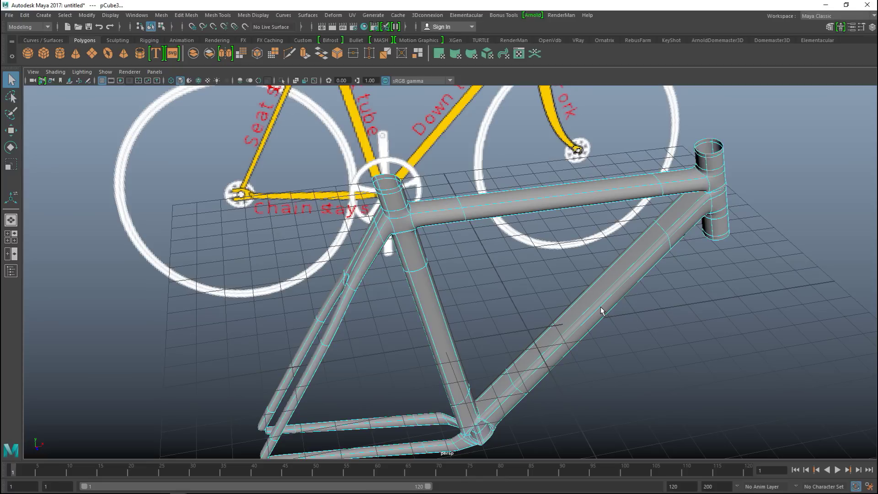
key(1)
mouse_move(563, 303)
alt+mouse_down()
mouse_move(620, 286)
mouse_move(597, 322)
mouse_move(581, 274)
mouse_move(560, 311)
alt+mouse_up()
scroll(622, 294, up, 4)
click(560, 311)
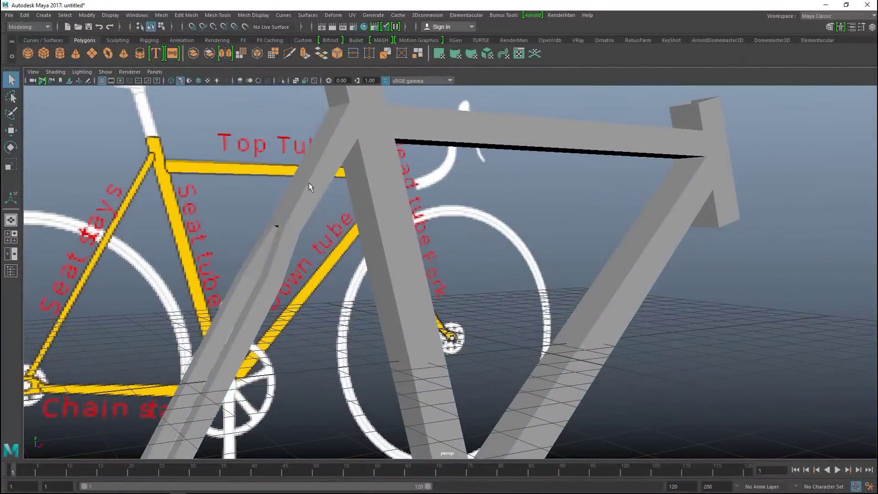
click(319, 166)
alt+drag(309, 156, 338, 151)
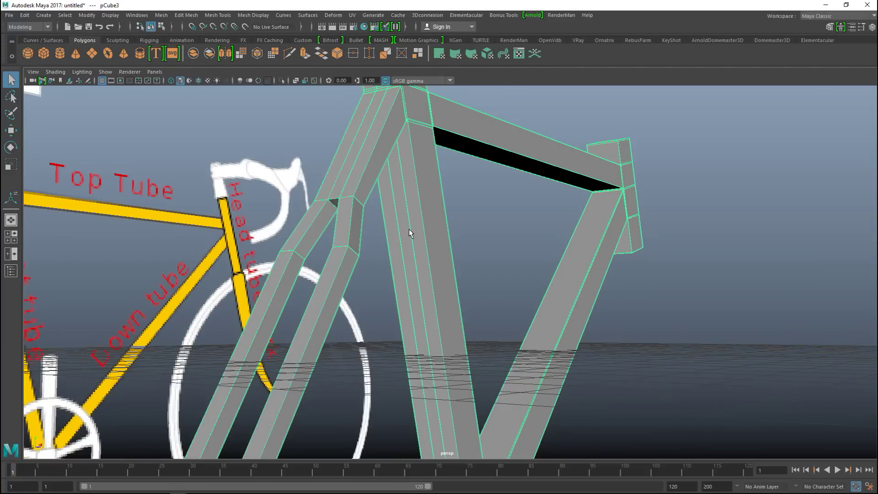
Step: Try deleting the two lengthwise edge loops along the rear of the seat tube, its top section and the seat stay joint
right_drag(414, 227, 416, 192)
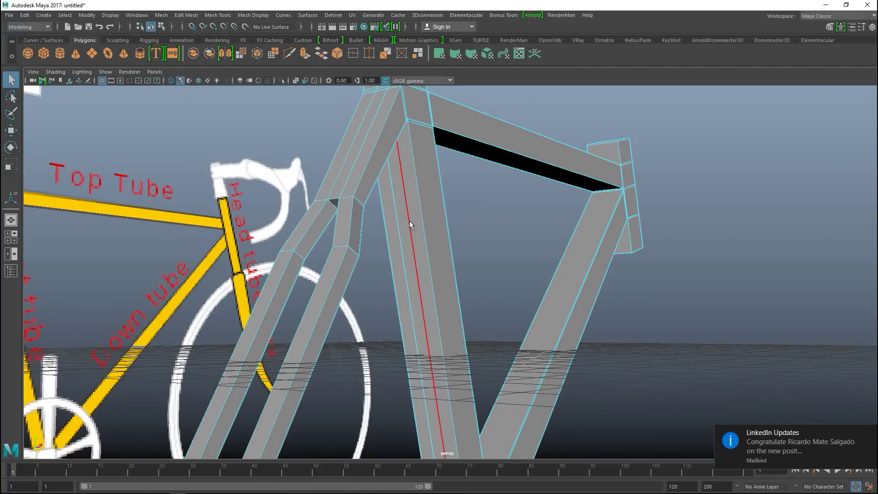
click(409, 221)
shift+click(399, 232)
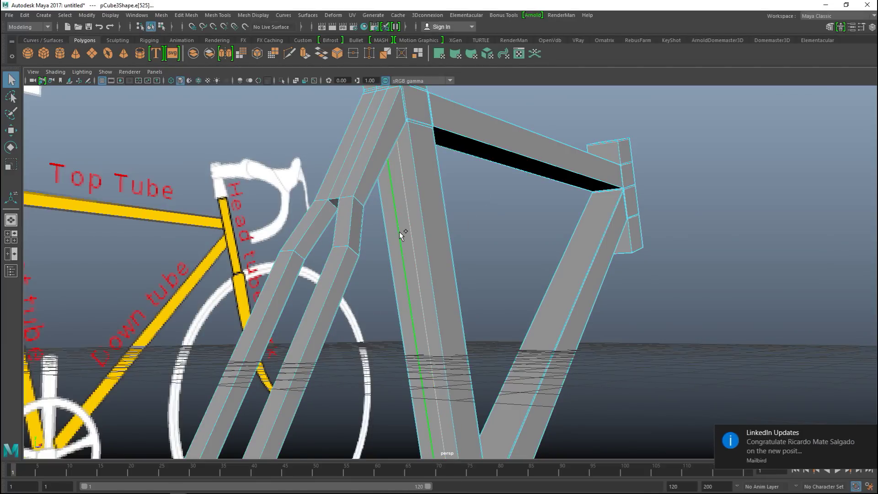
scroll(444, 240, up, 2)
alt+middle_drag(445, 232, 474, 332)
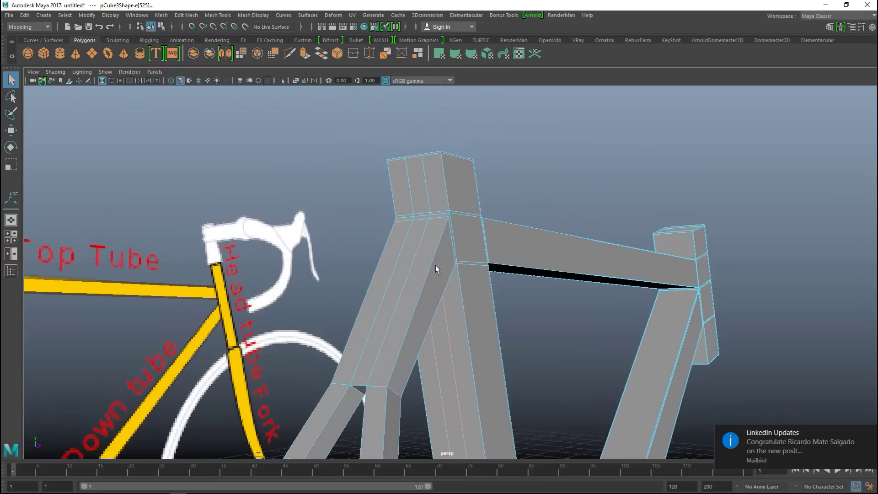
click(425, 191)
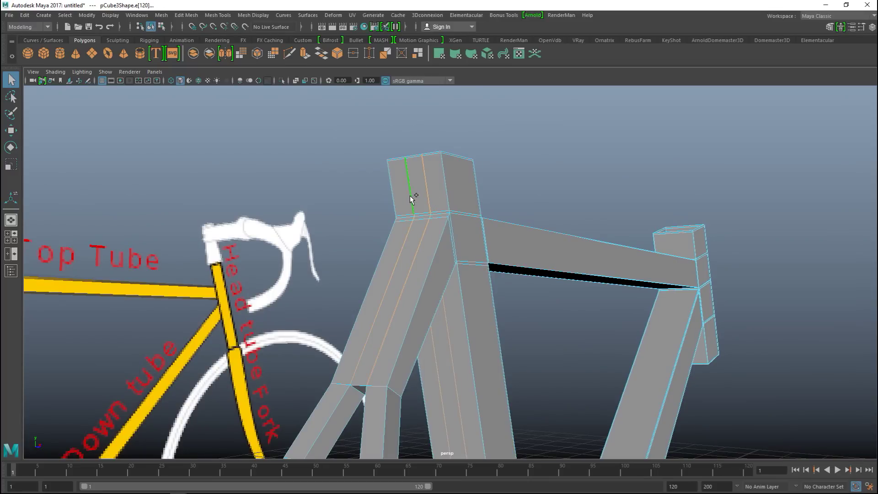
scroll(407, 205, down, 3)
mouse_move(405, 269)
alt+mouse_down()
mouse_move(404, 219)
mouse_move(423, 272)
mouse_move(290, 297)
mouse_move(363, 219)
mouse_move(349, 210)
mouse_move(404, 273)
mouse_move(397, 259)
alt+mouse_up()
key(ctrl+Delete)
Step: Preview the frame smoothed without those loops, turn the preview off, and undo the edge loop deletion
right_drag(438, 250, 480, 199)
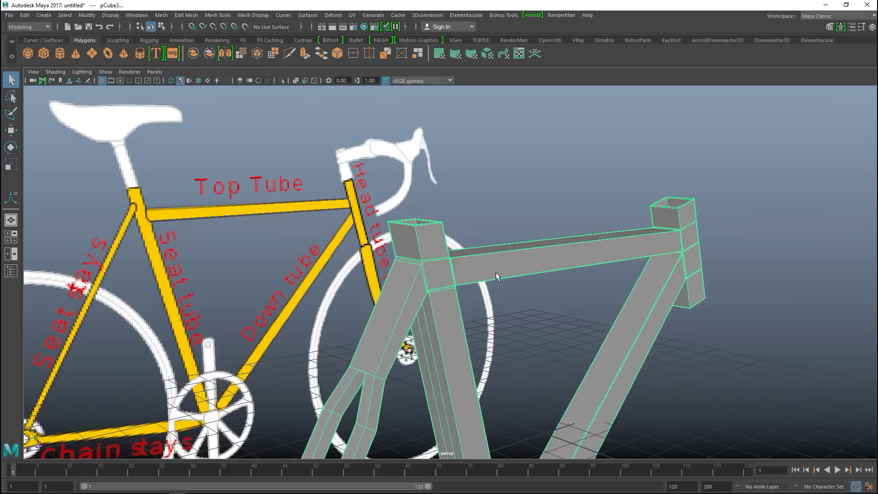
key(3)
alt+drag(530, 297, 614, 309)
key(1)
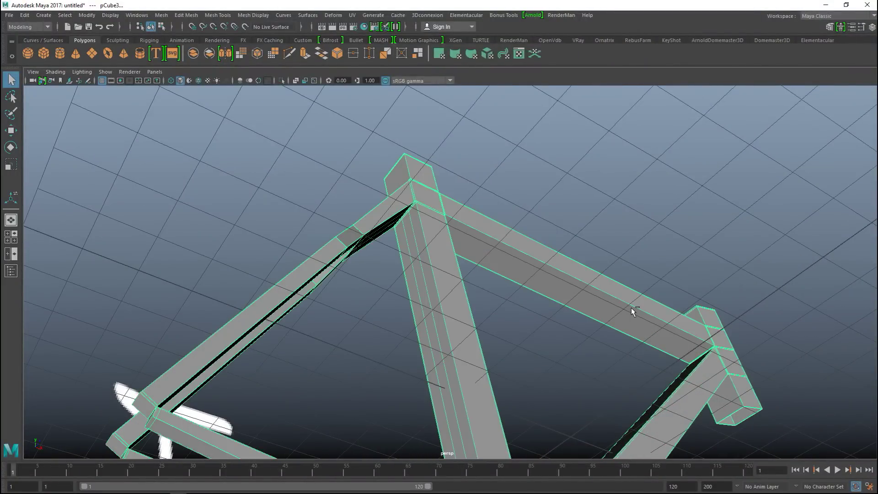
key(ctrl+z)
key(ctrl+z)
key(ctrl+z)
Step: Return to object mode and apply Smooth to the frame mesh with 2 divisions
right_drag(531, 249, 567, 198)
click(162, 15)
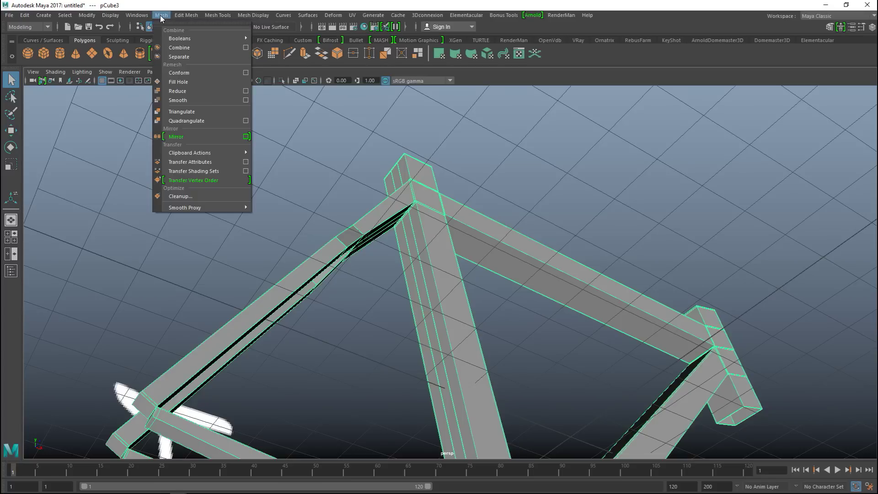
click(198, 97)
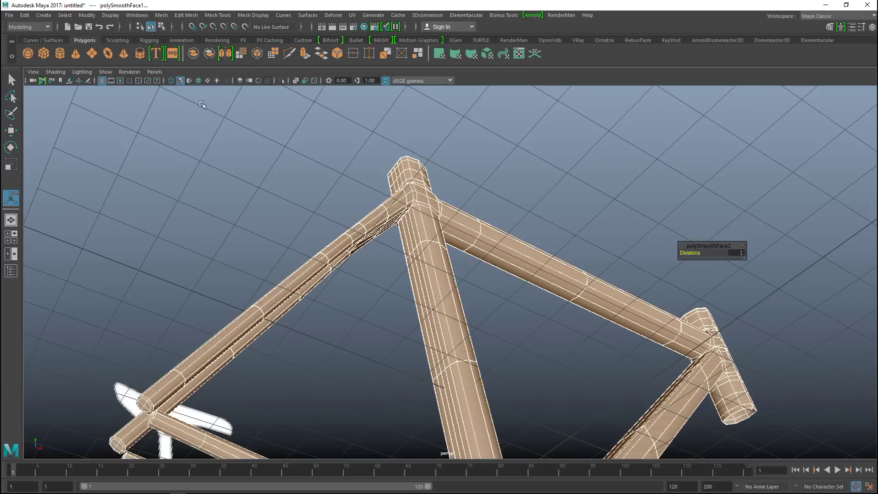
click(736, 252)
text(2)
key(Return)
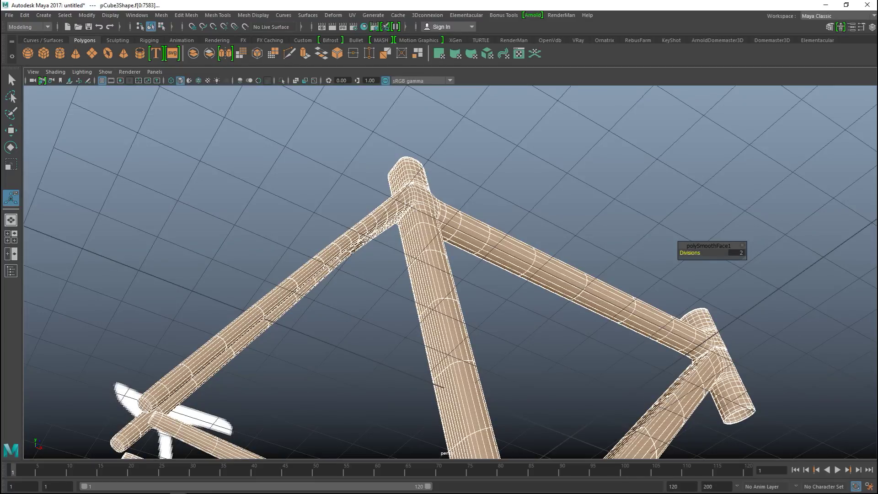
click(612, 186)
scroll(622, 191, down, 4)
alt+drag(660, 220, 537, 274)
alt+middle_drag(563, 263, 570, 251)
alt+drag(570, 251, 667, 233)
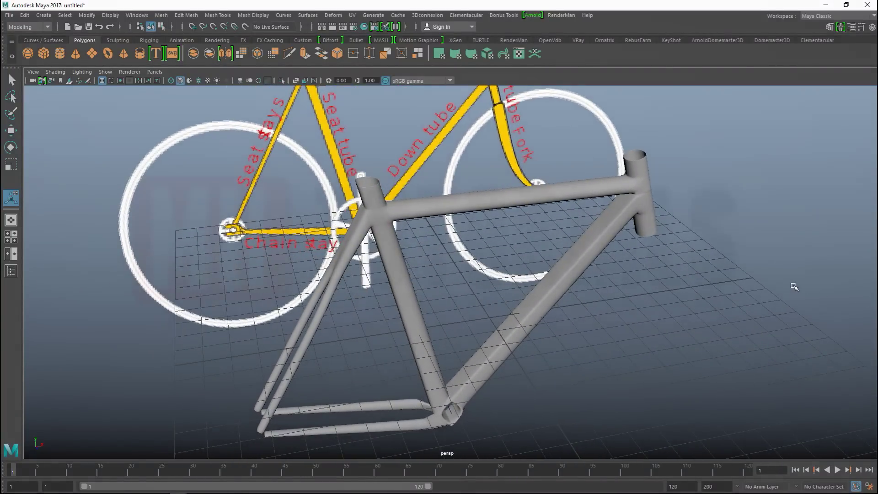